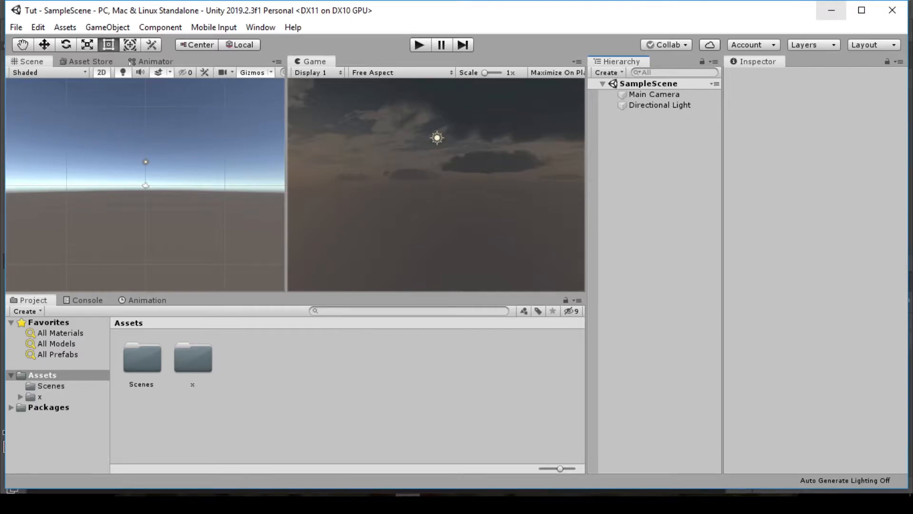
Switch to Photoshop and create a 32 x 32 pixel document at 72 ppi with a white background
left_click(335, 504)
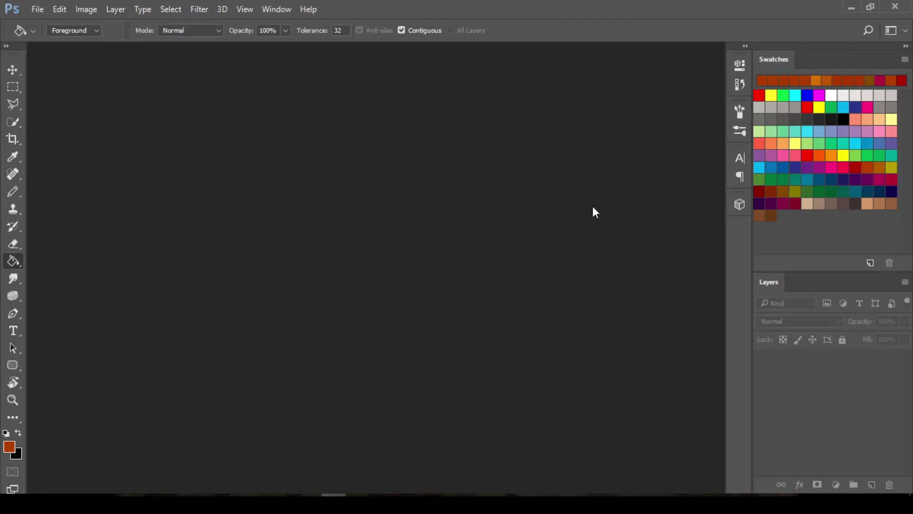
left_click(36, 10)
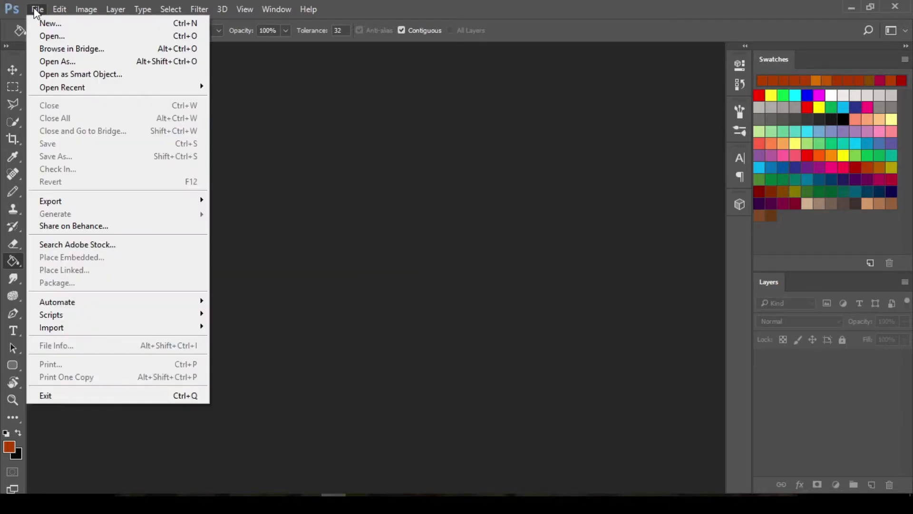
left_click(39, 22)
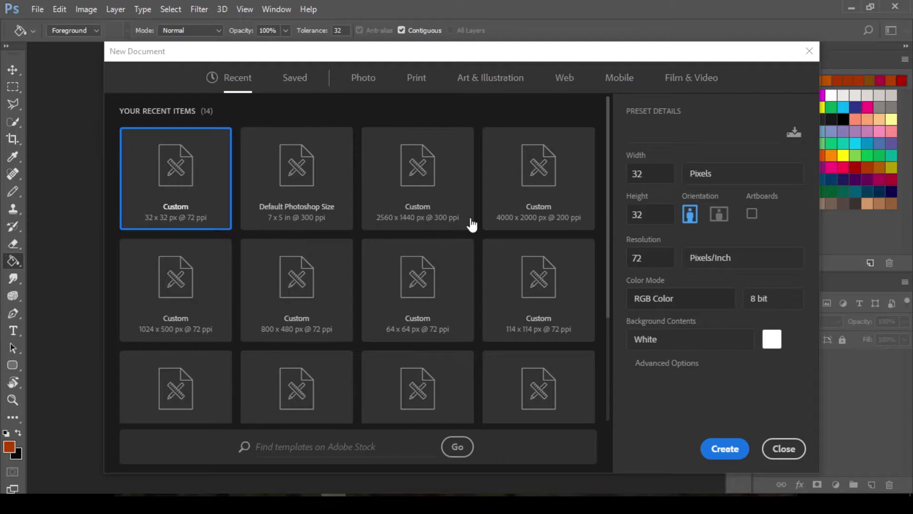
left_click(316, 210)
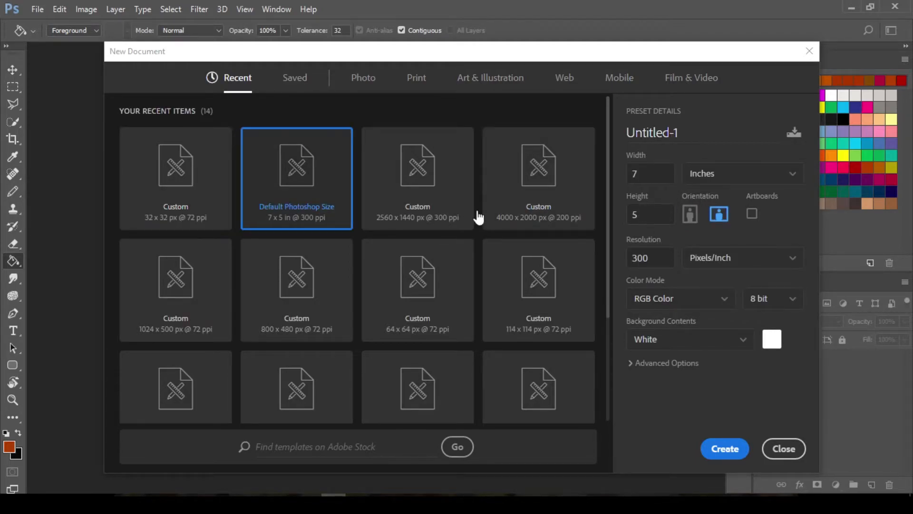
left_click(192, 203)
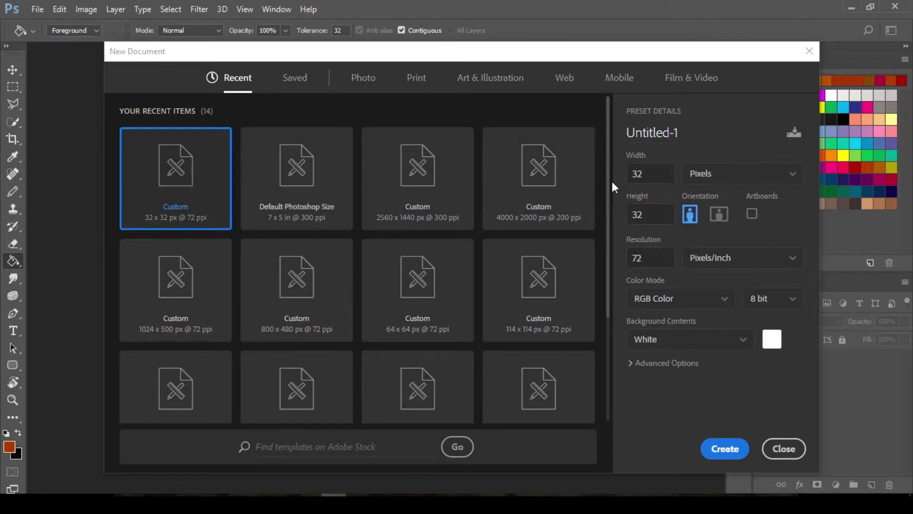
left_click(711, 174)
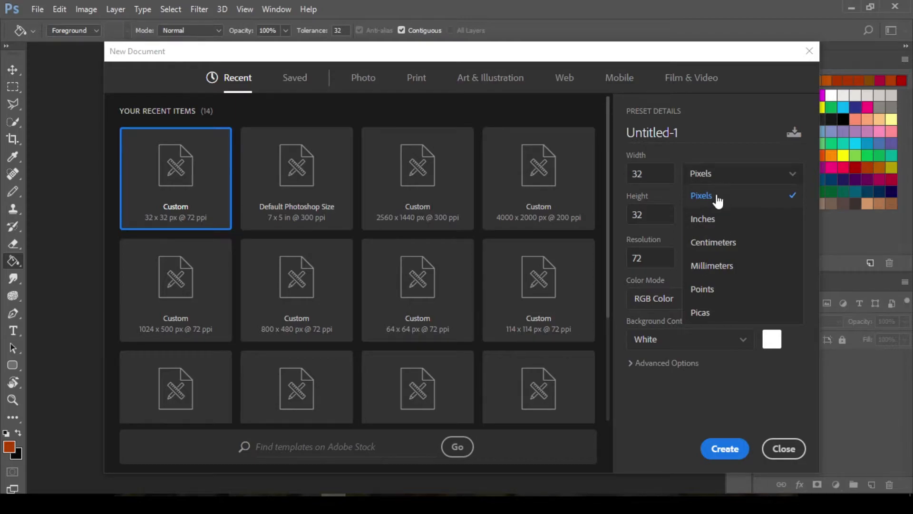
left_click(691, 203)
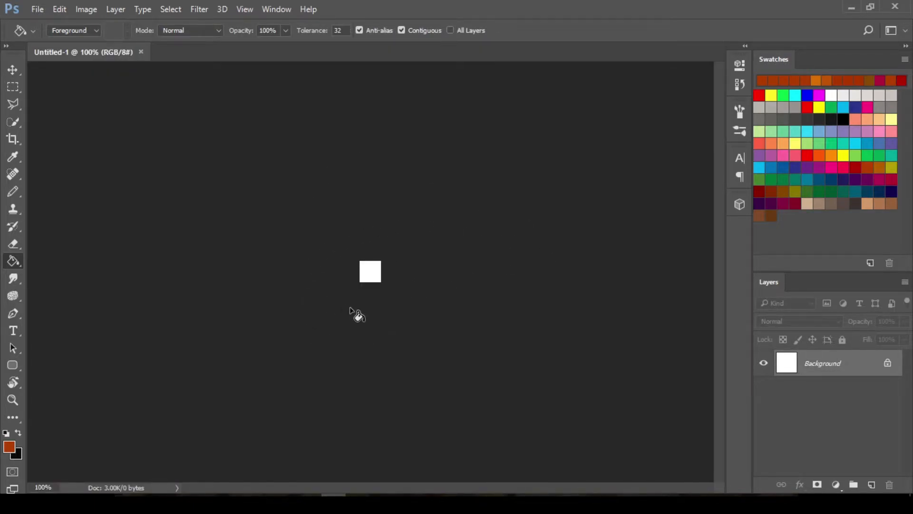
Widen the canvas to 0.6 inches, keeping the height and the centred anchor
key("v")
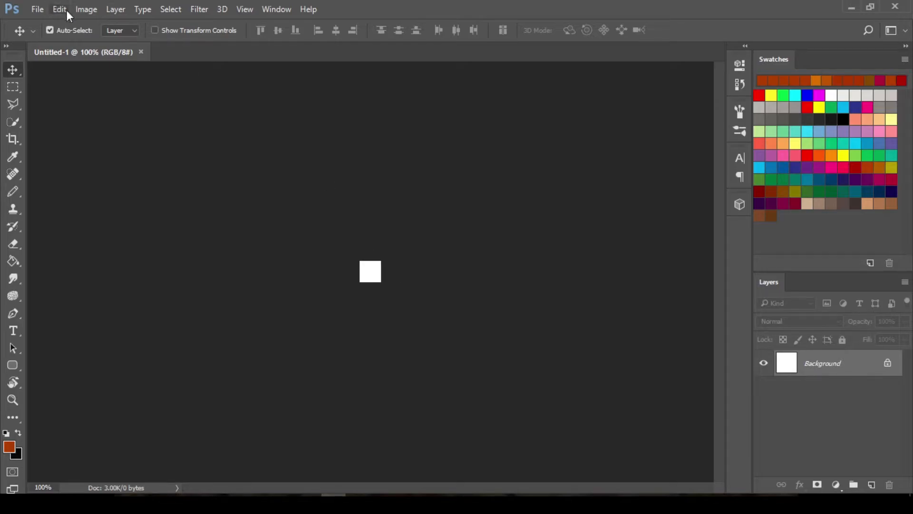
left_click(88, 9)
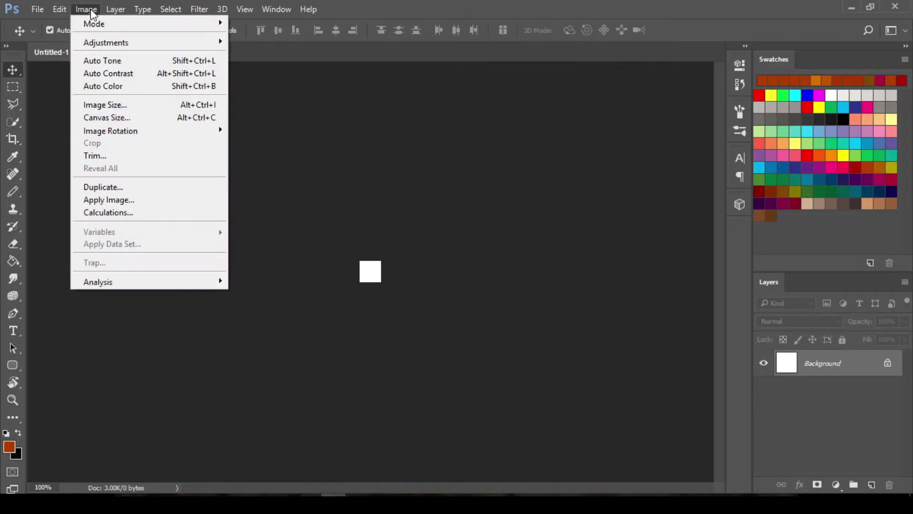
left_click(142, 117)
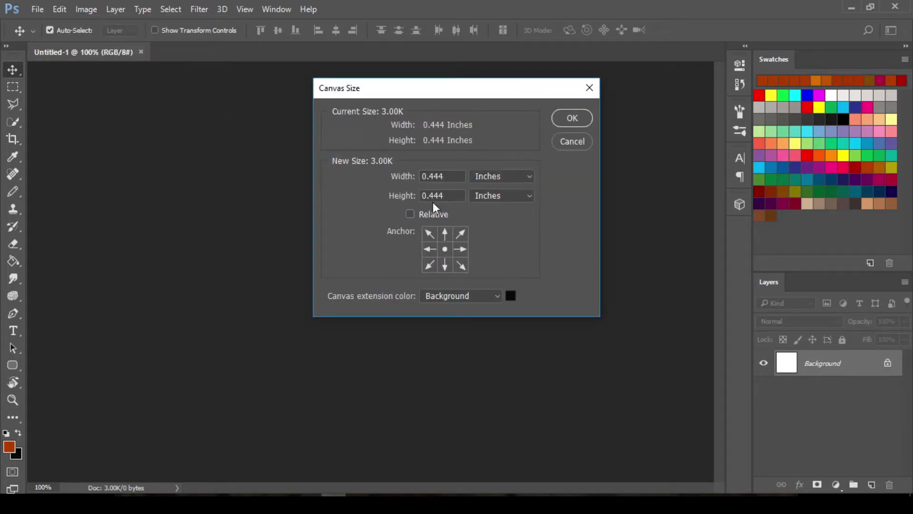
left_click(449, 176)
key("BackSpace")
key("BackSpace")
key("BackSpace")
type("6")
left_click(581, 119)
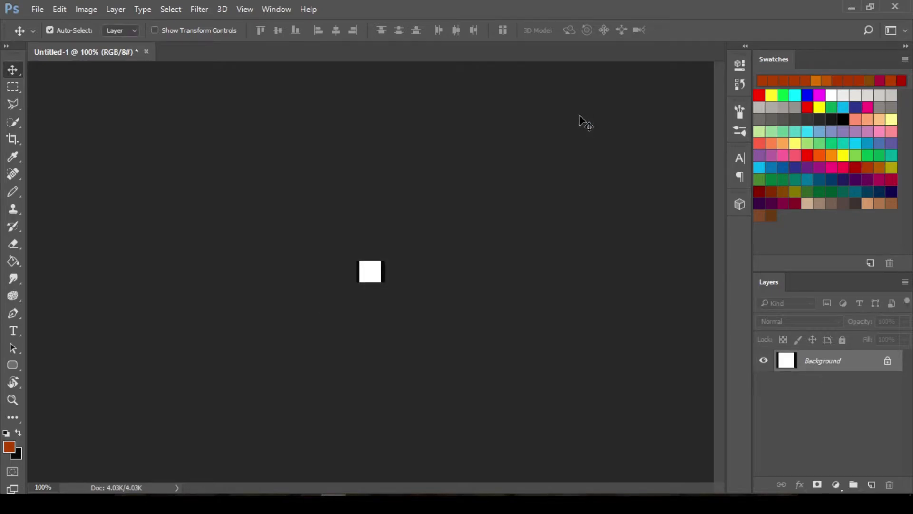
Unlock the background layer and hide it, with a new empty layer added beneath it
left_click(888, 362)
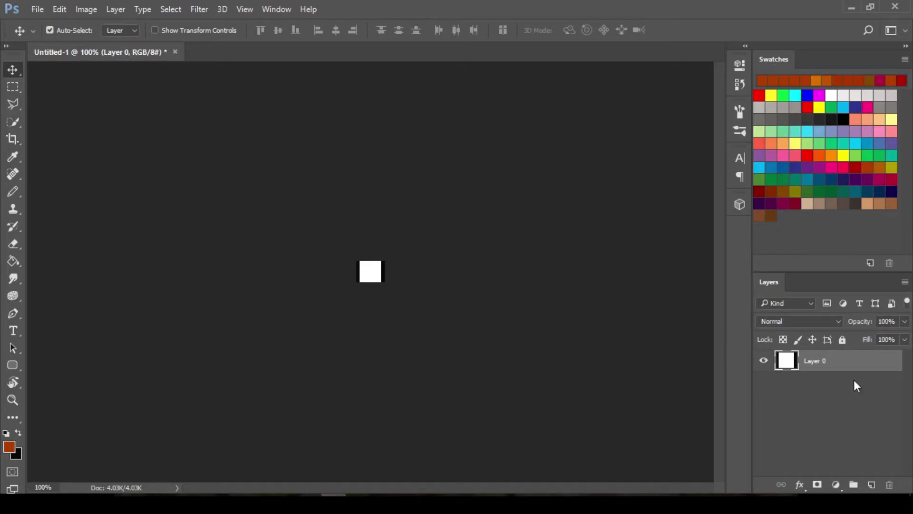
left_click(872, 485, "ctrl")
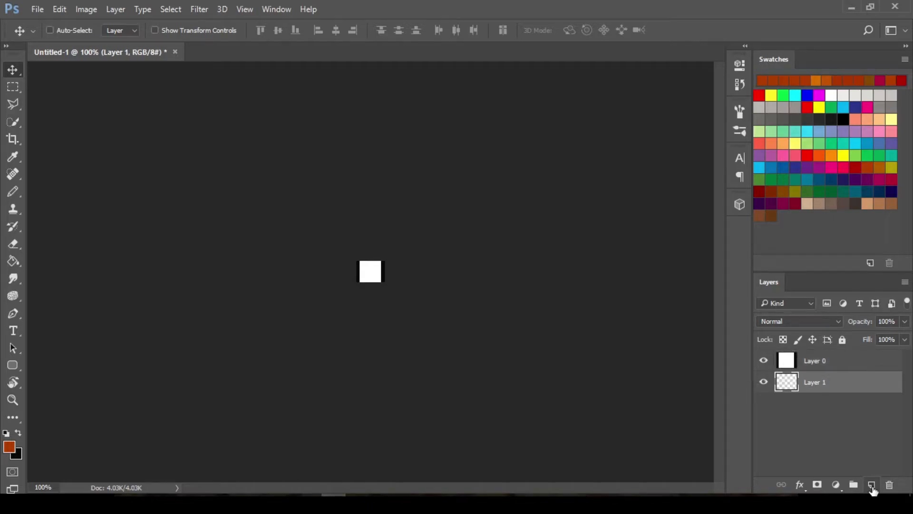
left_click(764, 362)
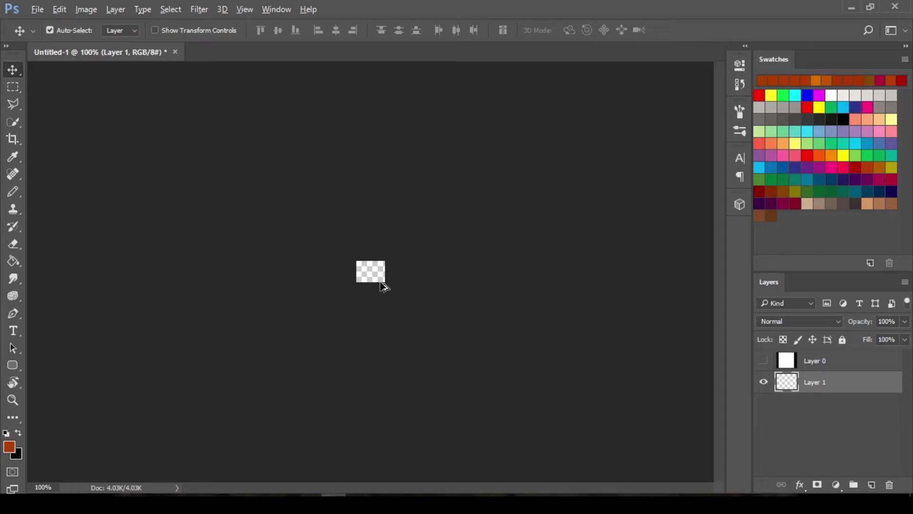
scroll(381, 281, "up", 12)
scroll(381, 281, "up", 10)
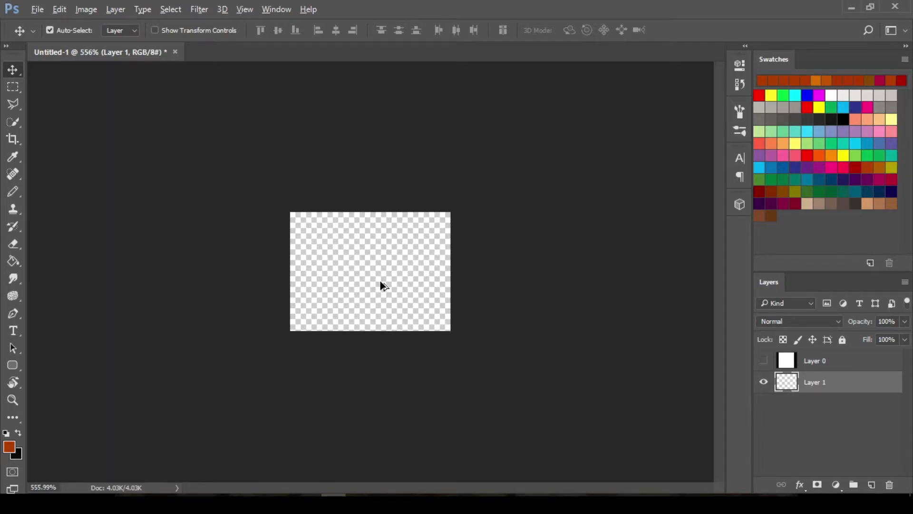
scroll(382, 276, "up", 2)
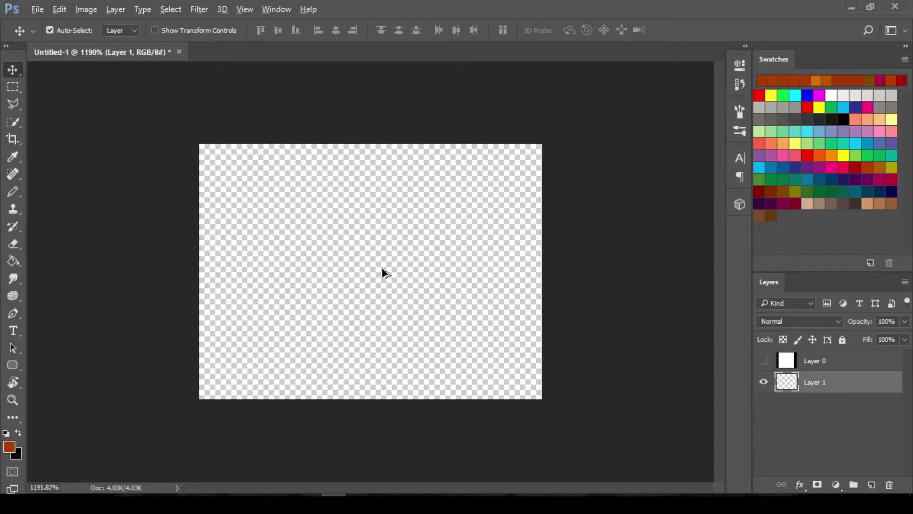
scroll(384, 271, "down", 3)
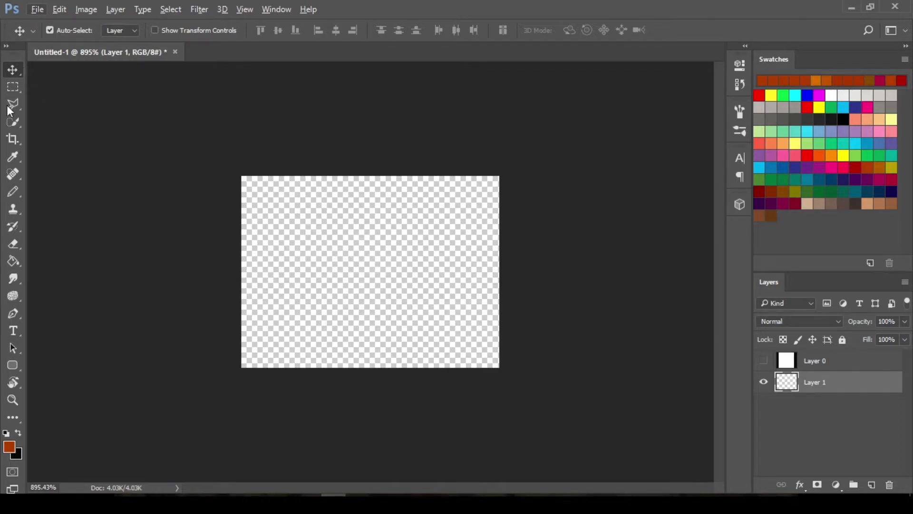
left_click(13, 193)
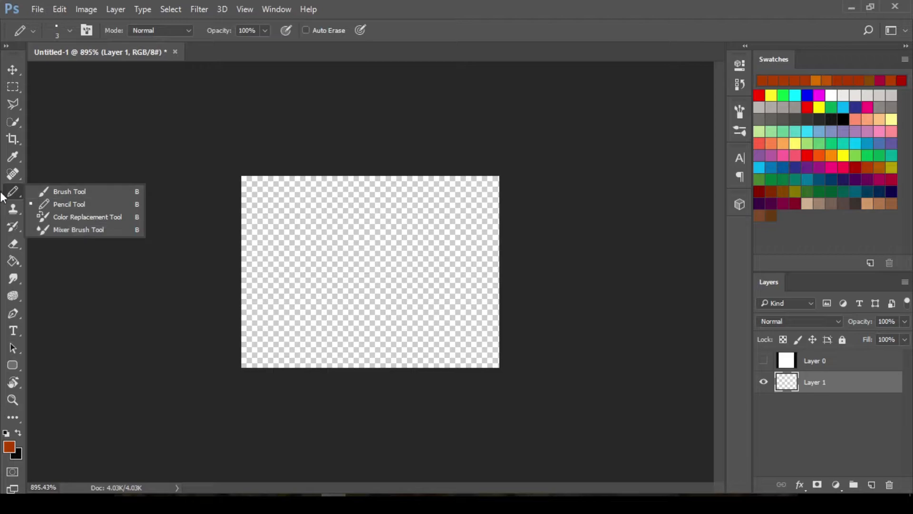
left_click(56, 192)
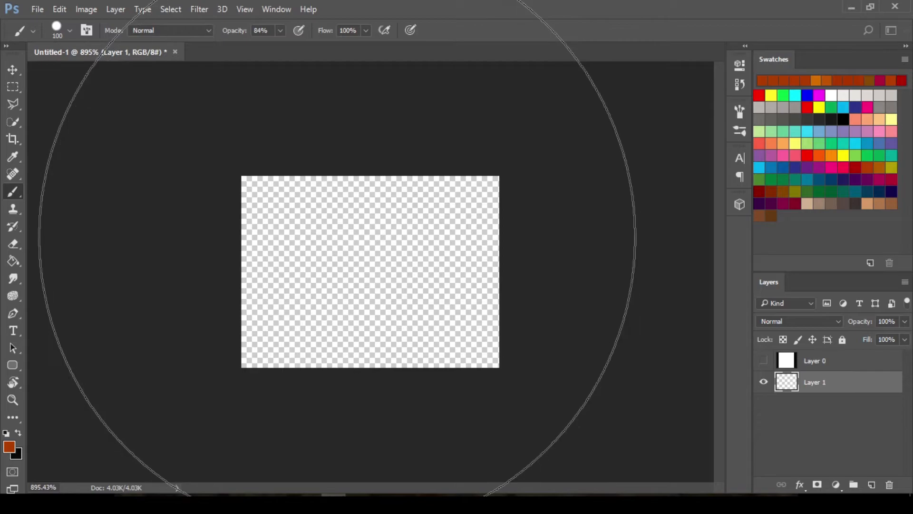
key("bracketleft")
key("bracketleft")
key("bracketleft")
key("bracketleft")
key("bracketleft")
key("bracketleft")
key("bracketleft")
key("bracketleft")
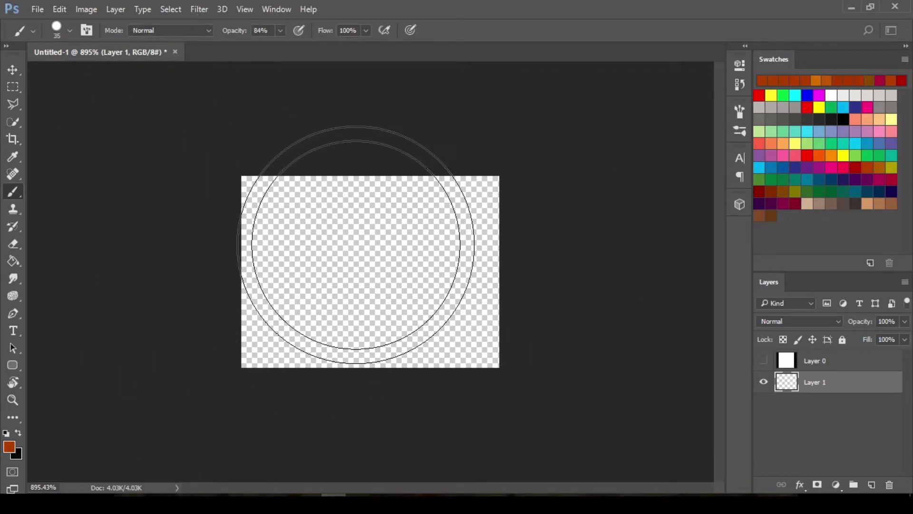
key("bracketleft")
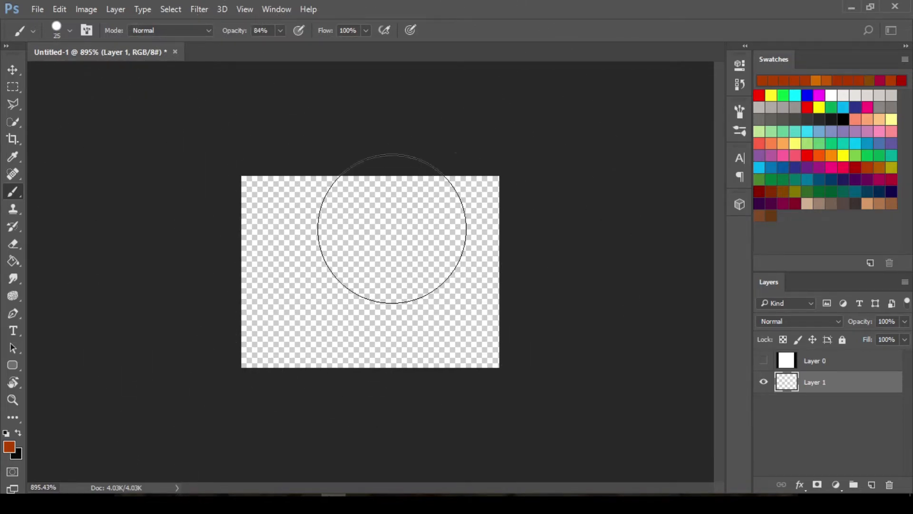
Switch to the Pencil tool and set its tip size to 3 pixels
right_click(17, 200)
left_click(50, 205)
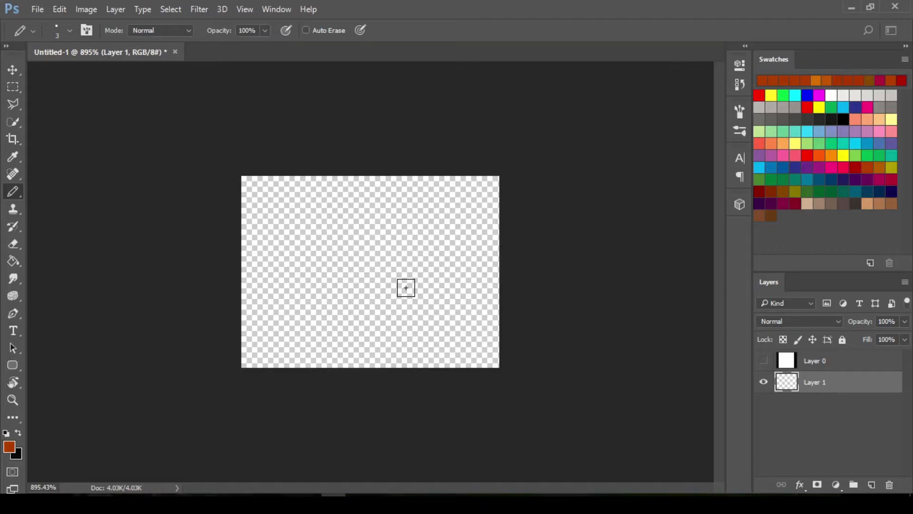
key("bracketleft")
key("bracketleft")
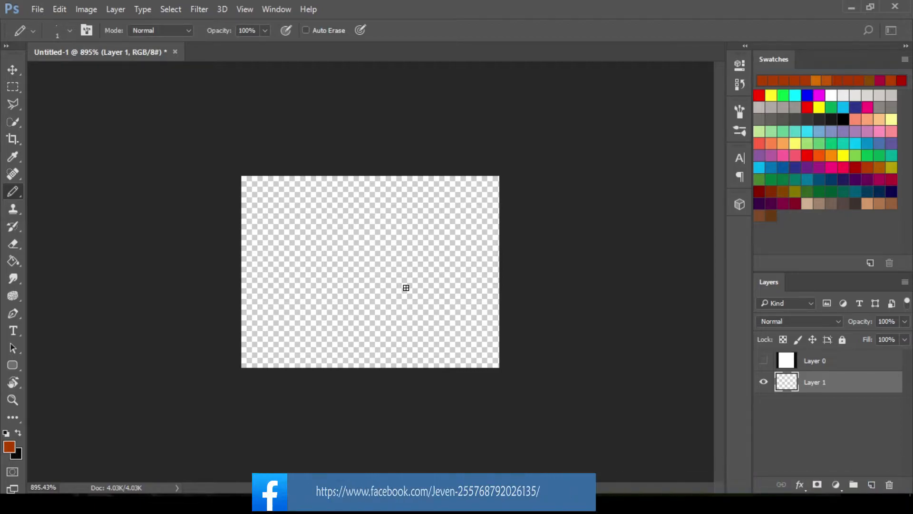
key("bracketright")
key("bracketright")
key("bracketright")
key("bracketright")
key("bracketright")
key("bracketright")
key("bracketright")
key("bracketright")
key("bracketright")
key("bracketright")
key("bracketright")
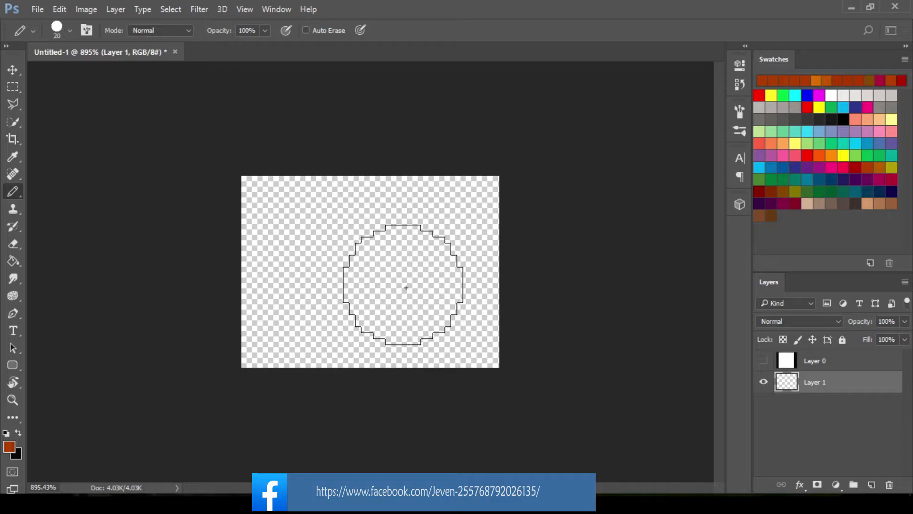
key("bracketleft")
key("bracketleft")
key("bracketleft")
key("bracketleft")
key("bracketleft")
key("bracketleft")
key("bracketleft")
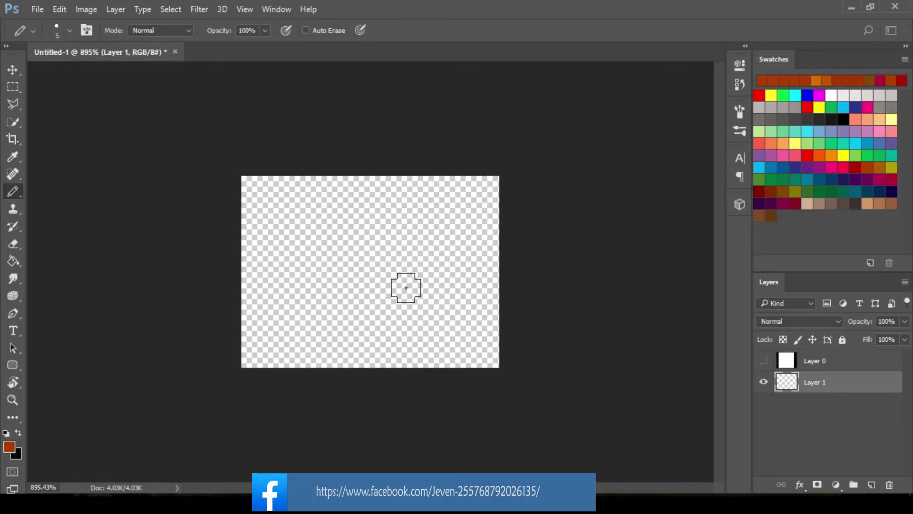
key("bracketleft")
key("bracketleft")
Paint a 3-pixel dark orange band along the top and left edges of the canvas on the empty layer
left_click(830, 81)
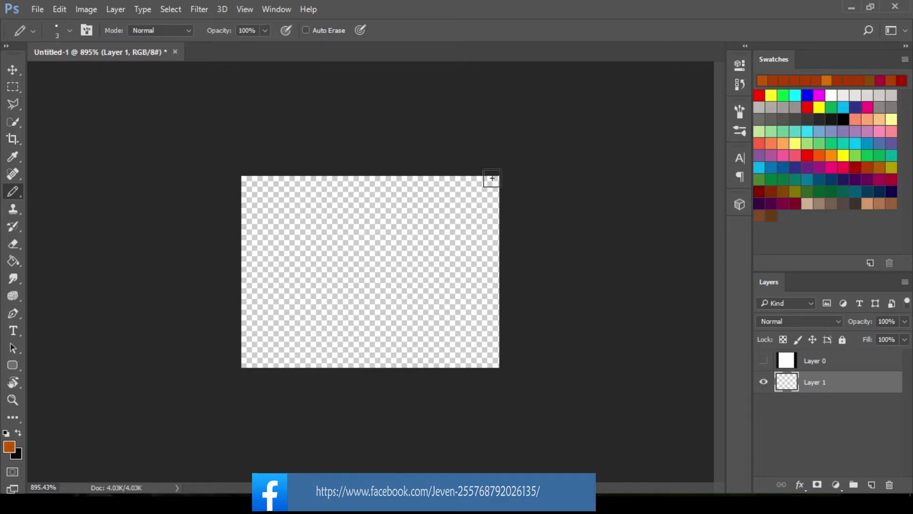
scroll(493, 193, "down", 2)
scroll(476, 221, "up", 2)
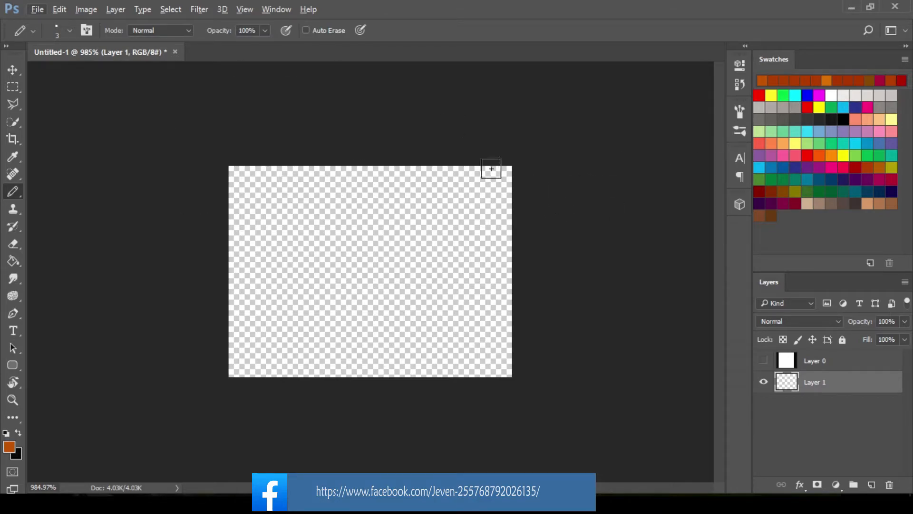
mouse_move(496, 174)
left_mouse_down()
mouse_move(236, 176)
mouse_move(232, 248)
left_mouse_up()
left_click_drag(240, 208, 237, 370)
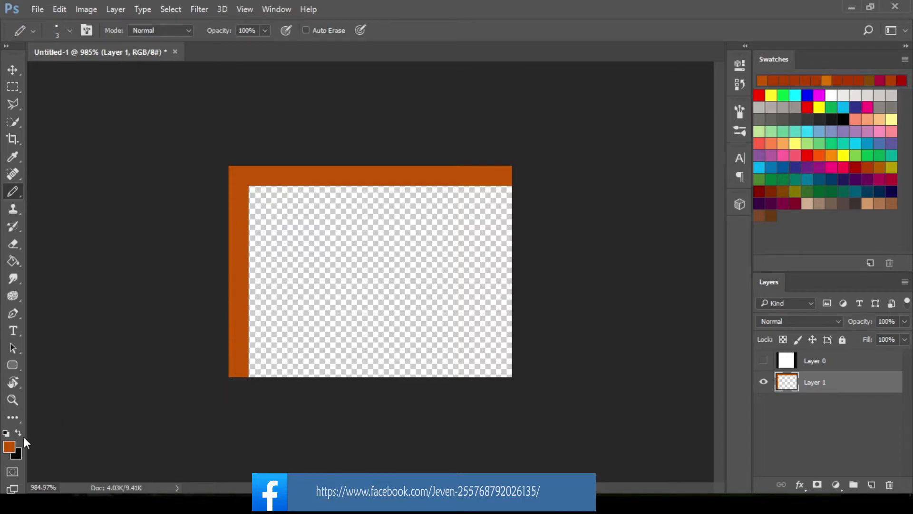
Set the foreground colour to dark brown 351e0a and paint a 3-pixel band along the bottom and right canvas edges
left_click(9, 450)
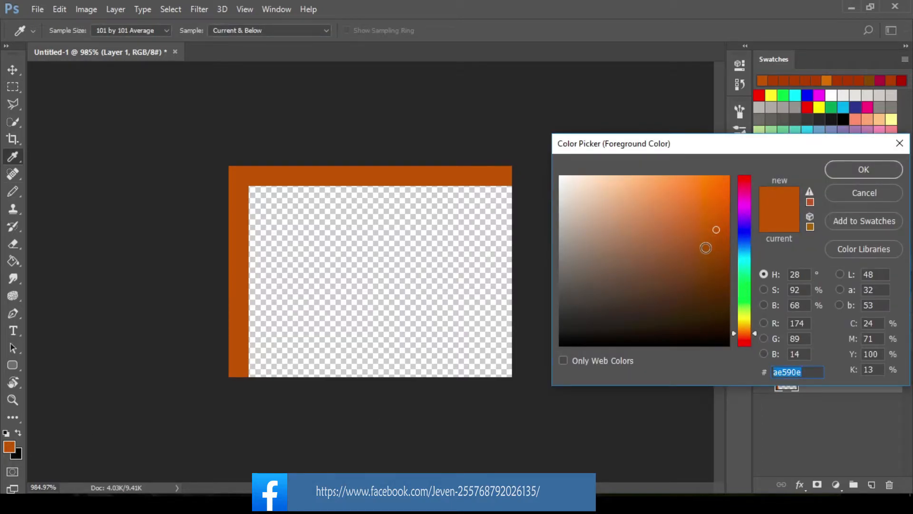
left_click_drag(706, 247, 698, 310)
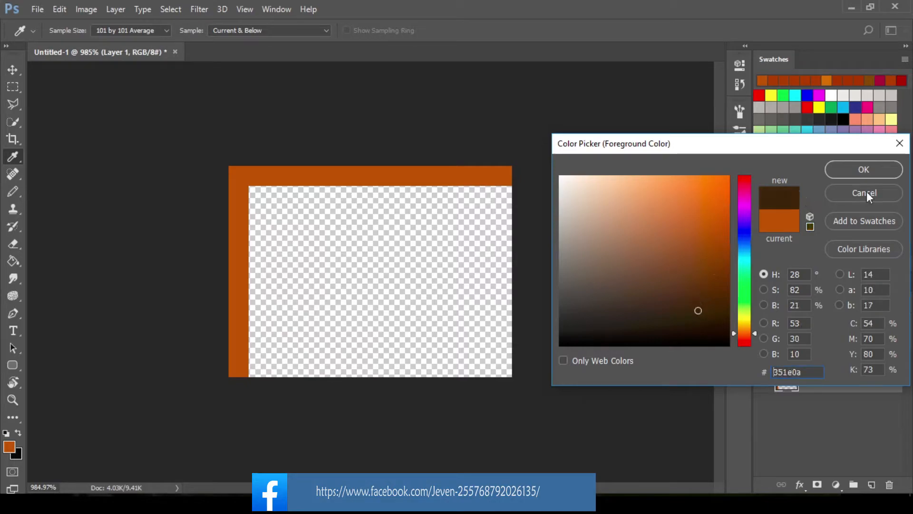
left_click(859, 172)
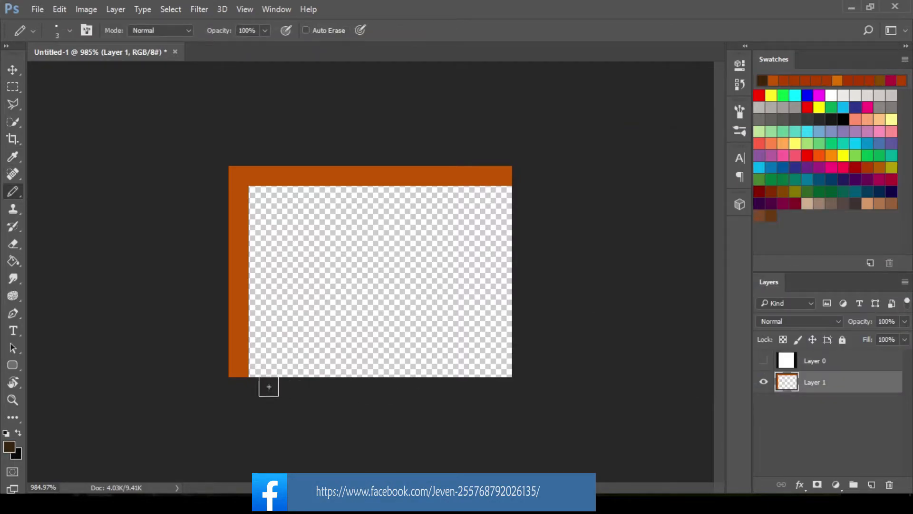
mouse_move(238, 369)
left_mouse_down()
mouse_move(265, 370)
mouse_move(234, 367)
mouse_move(505, 368)
mouse_move(509, 186)
left_mouse_up()
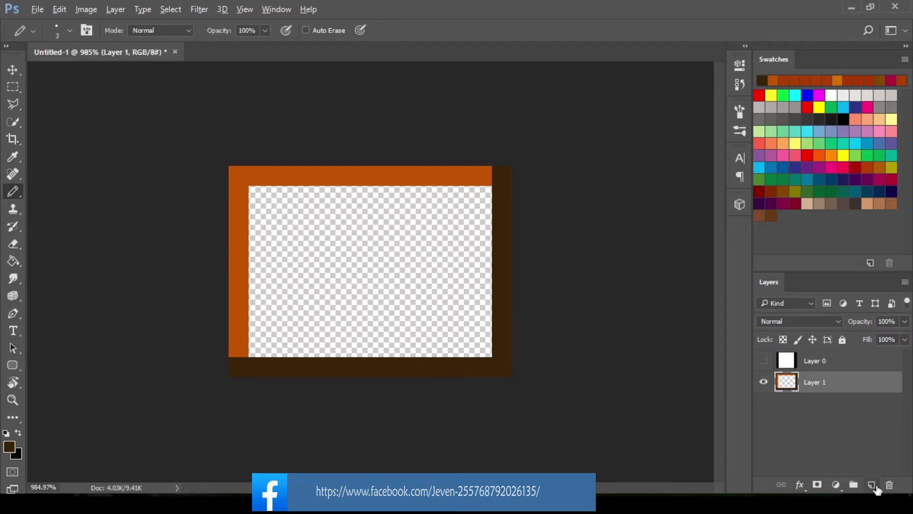
Add a new layer, fill it with rust red from the recent swatches and place it beneath the border layer
left_click(873, 484, "alt")
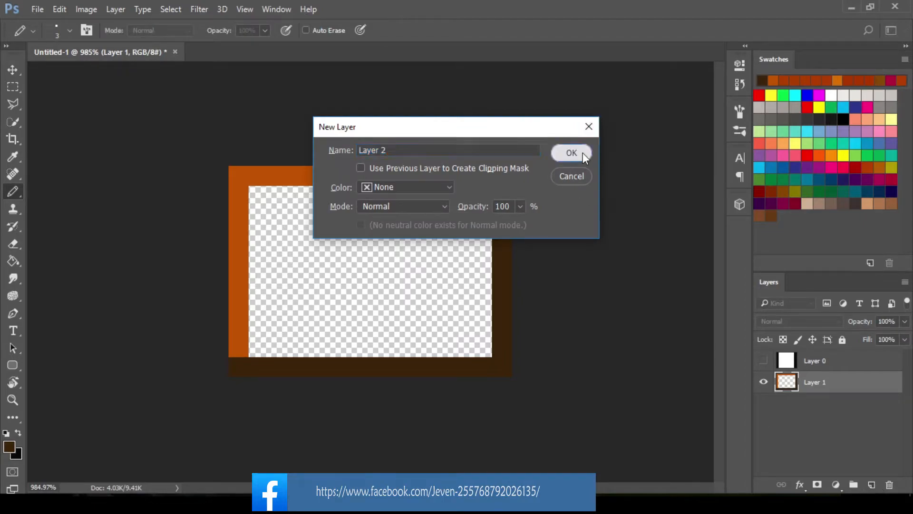
left_click(584, 153)
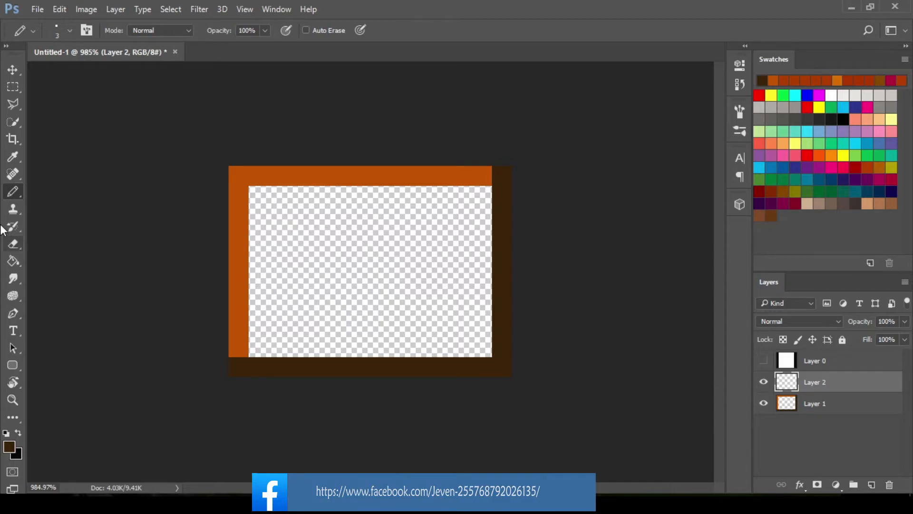
key("g")
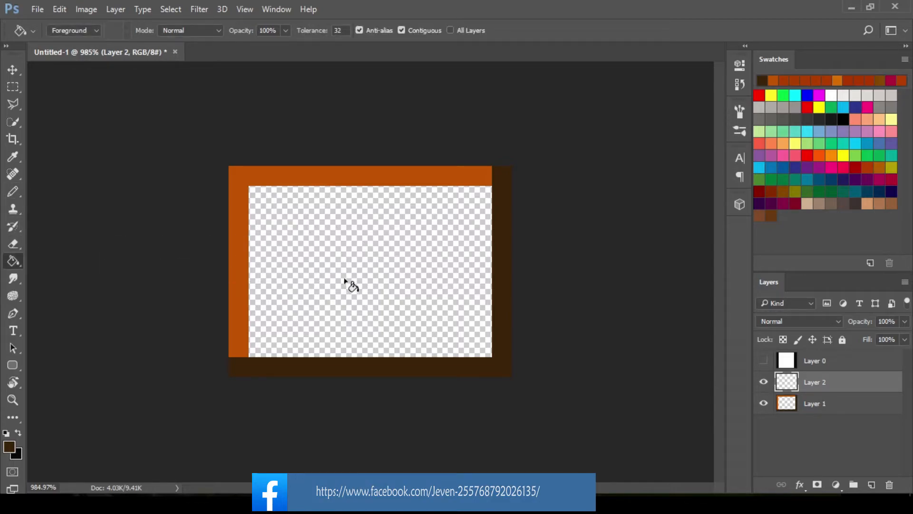
left_click(849, 79)
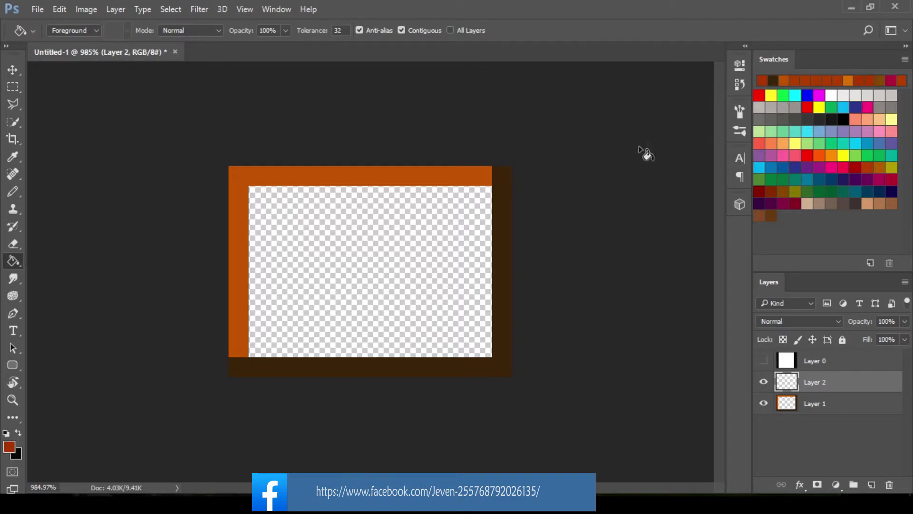
left_click(356, 266)
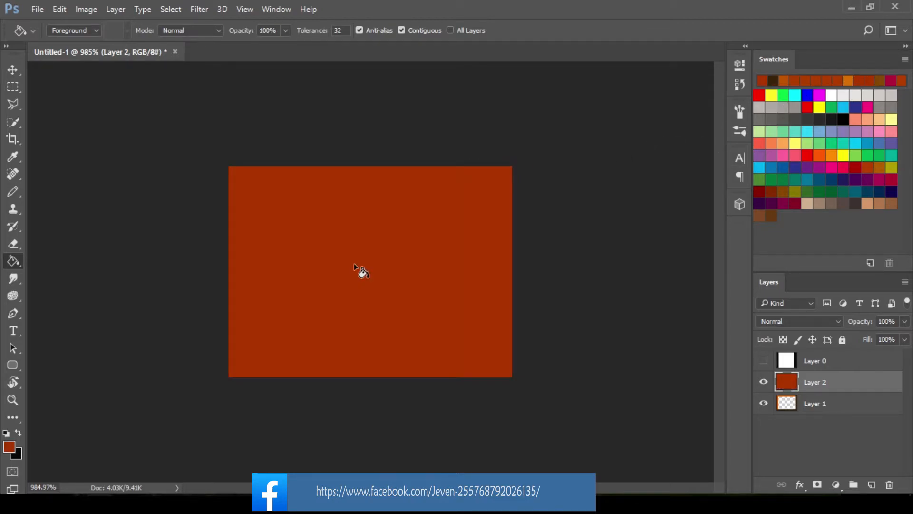
left_click_drag(817, 384, 815, 417)
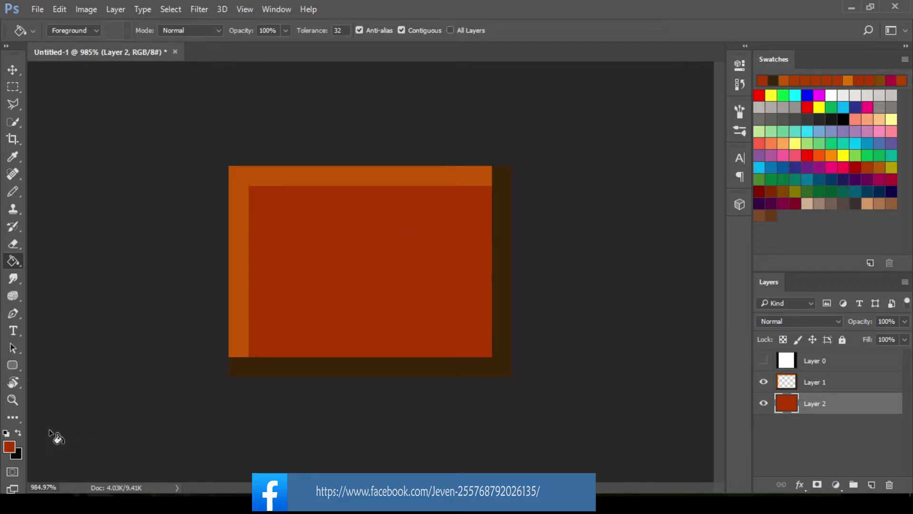
Sample the block's rust-red fill as the foreground colour 9b3b15
left_click(11, 446)
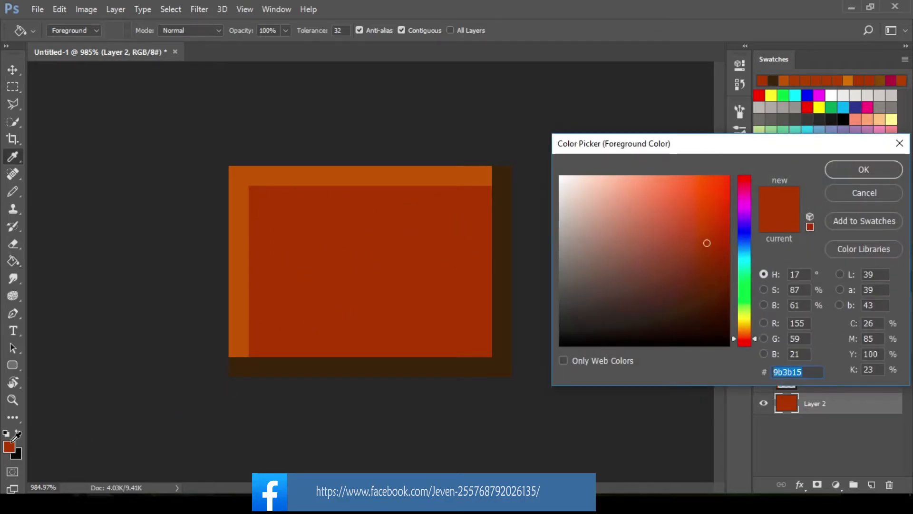
left_click(444, 283)
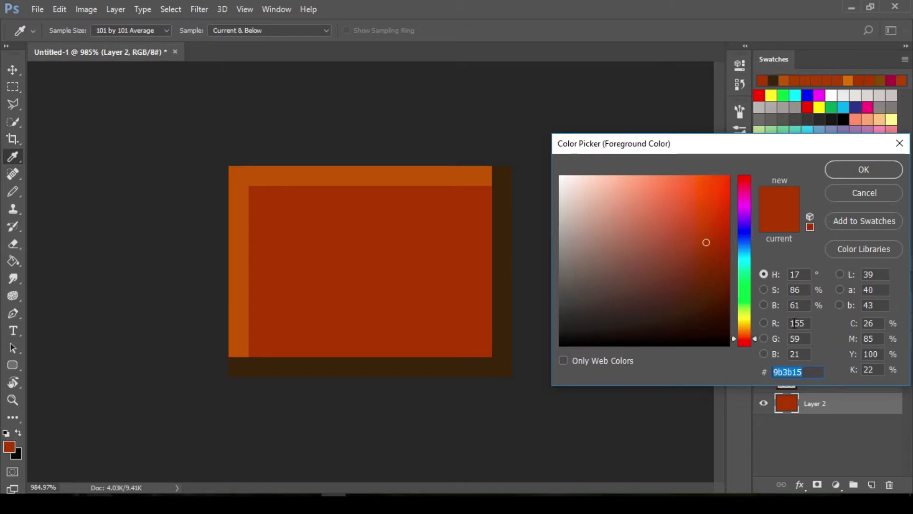
key("g")
left_click(863, 172)
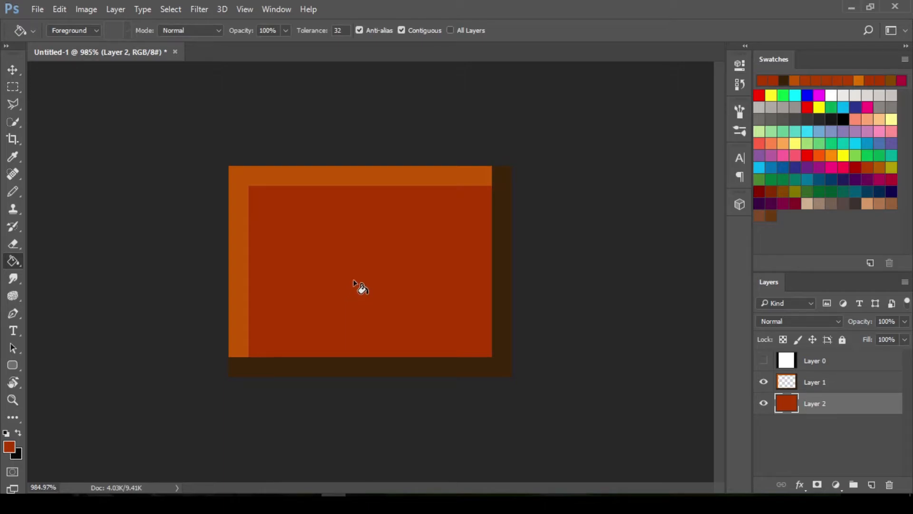
Switch to the 2-pixel Pencil, set the foreground colour to ochre 9b6a15 and lower the pencil opacity to 70%
key("b")
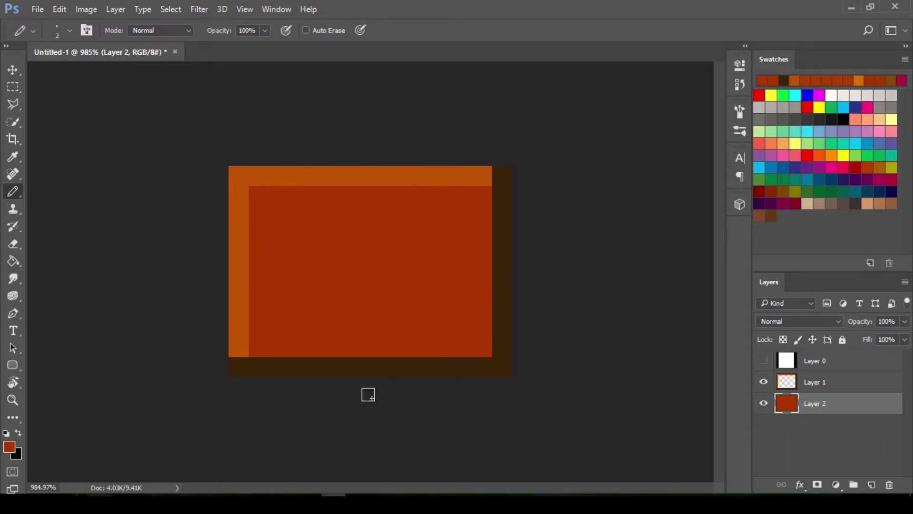
left_click(10, 449)
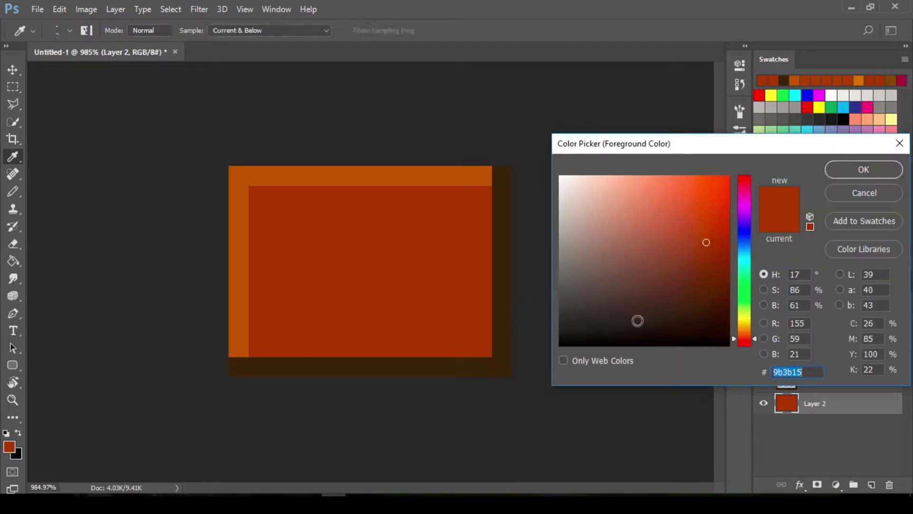
left_click_drag(732, 338, 736, 328)
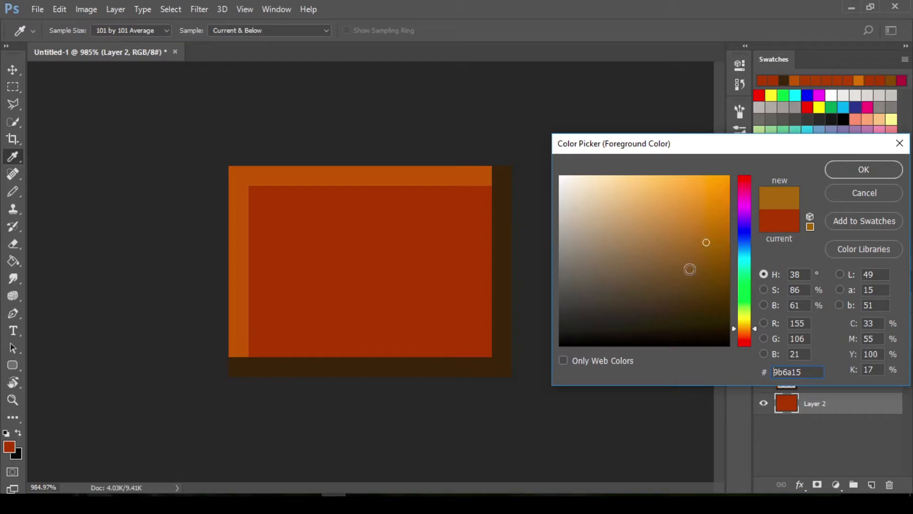
left_click(852, 175)
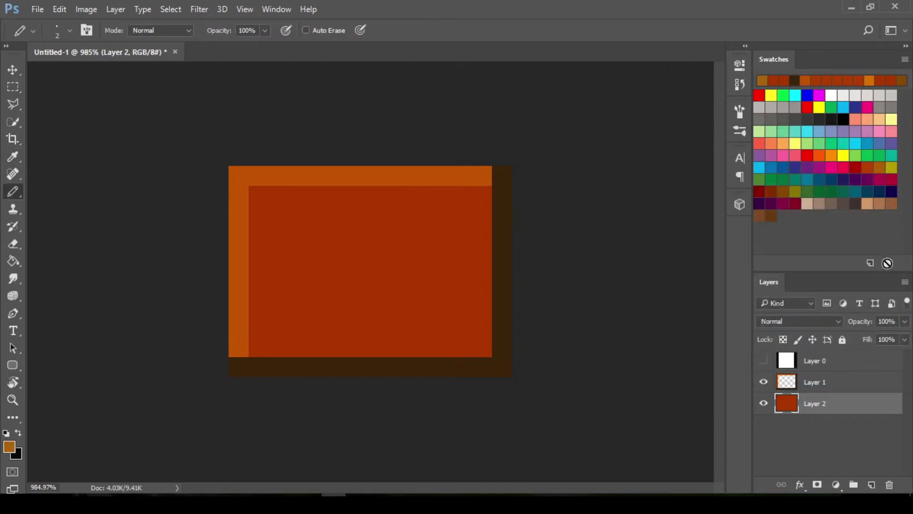
left_click(264, 31)
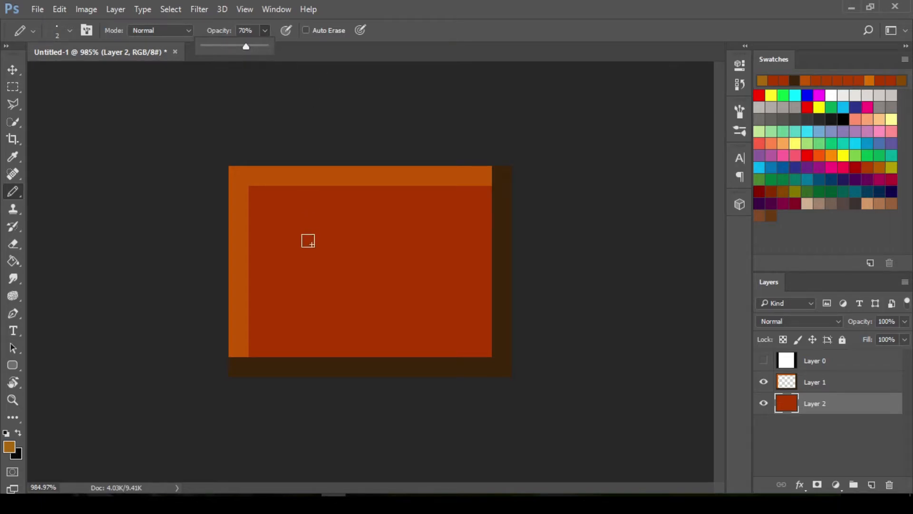
Scatter single 2-pixel ochre squares across the rust-red interior of the block
left_click(283, 231)
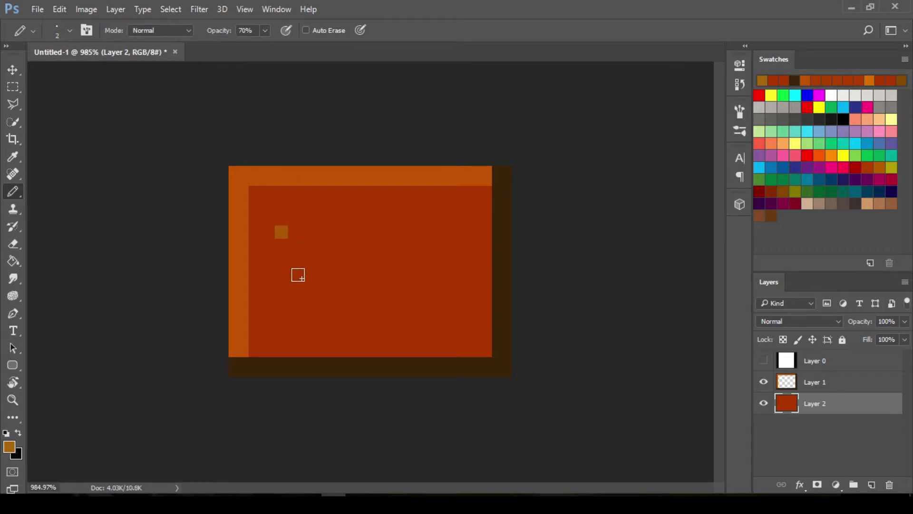
left_click(361, 278)
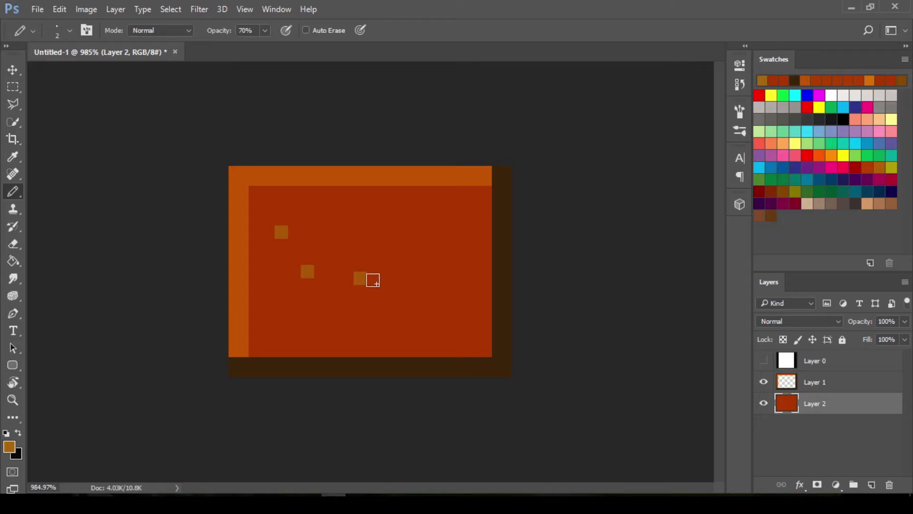
left_click(412, 232)
left_click(308, 212)
left_click(367, 251)
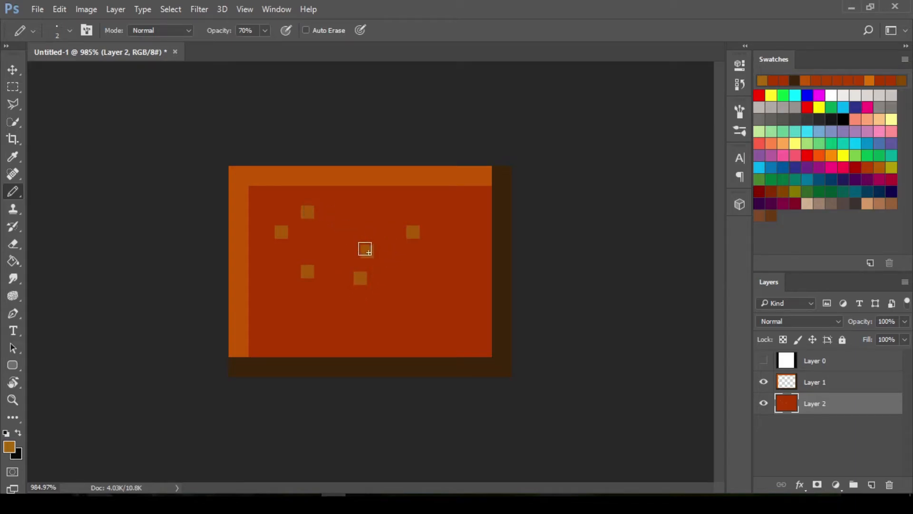
left_click(446, 331)
left_click(347, 331)
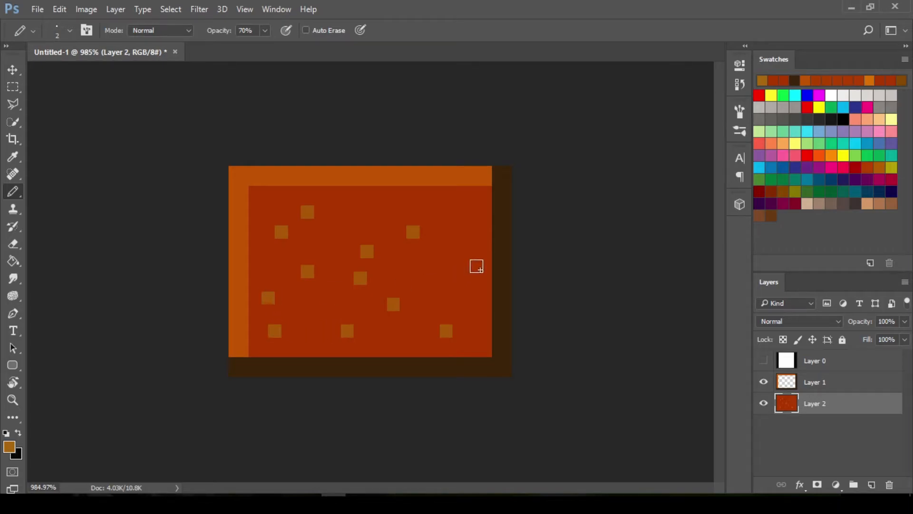
left_click(453, 266)
left_click(465, 224)
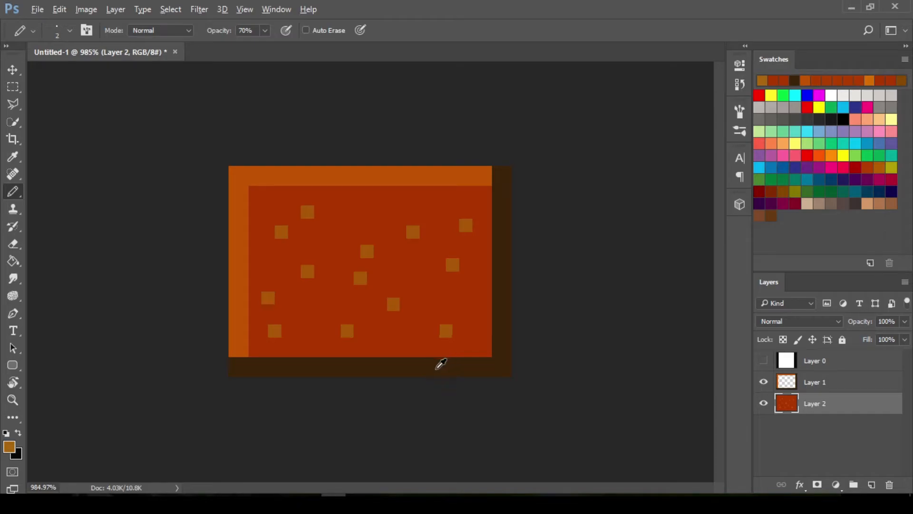
Set the foreground colour to dark olive 717010 and the pencil opacity to 50%
left_click(399, 365, "alt")
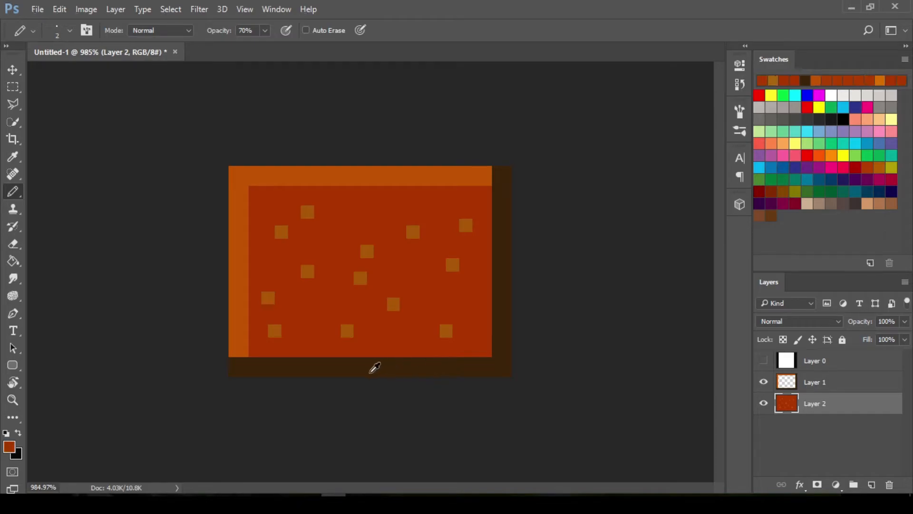
left_click(14, 450)
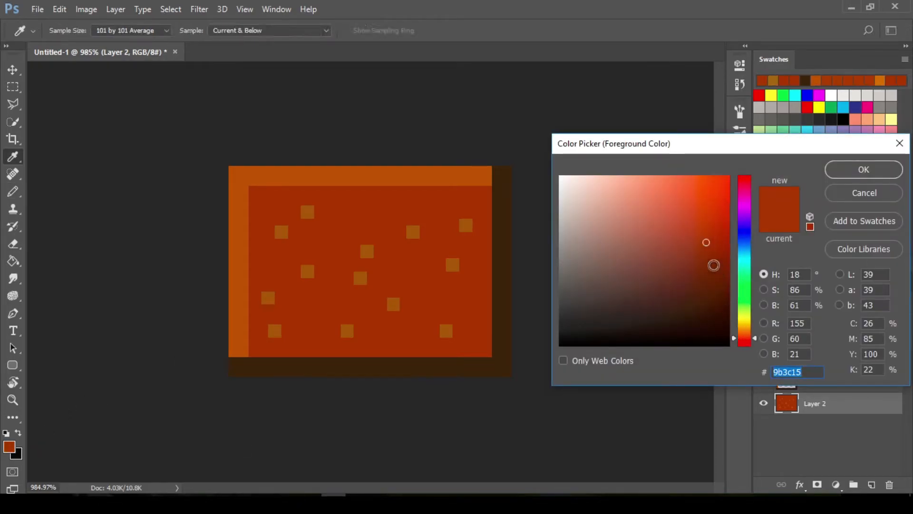
left_click_drag(734, 336, 737, 317)
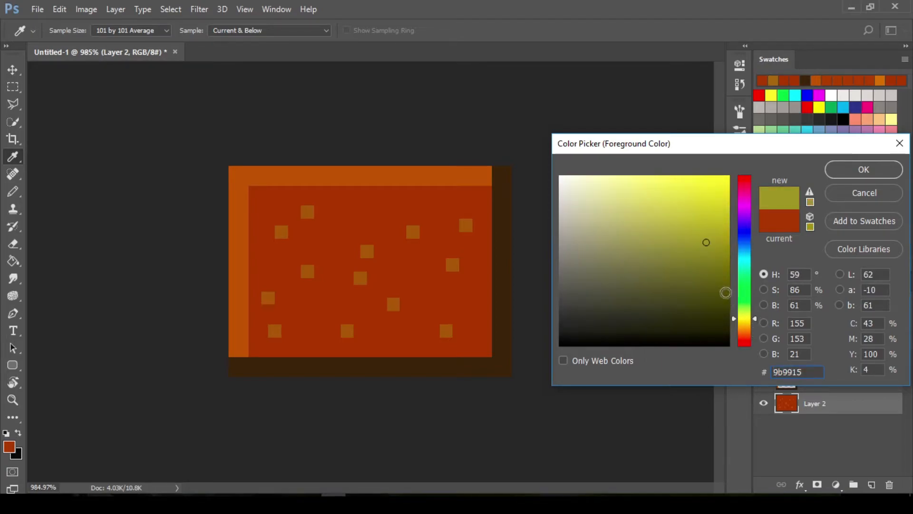
left_click_drag(707, 260, 707, 271)
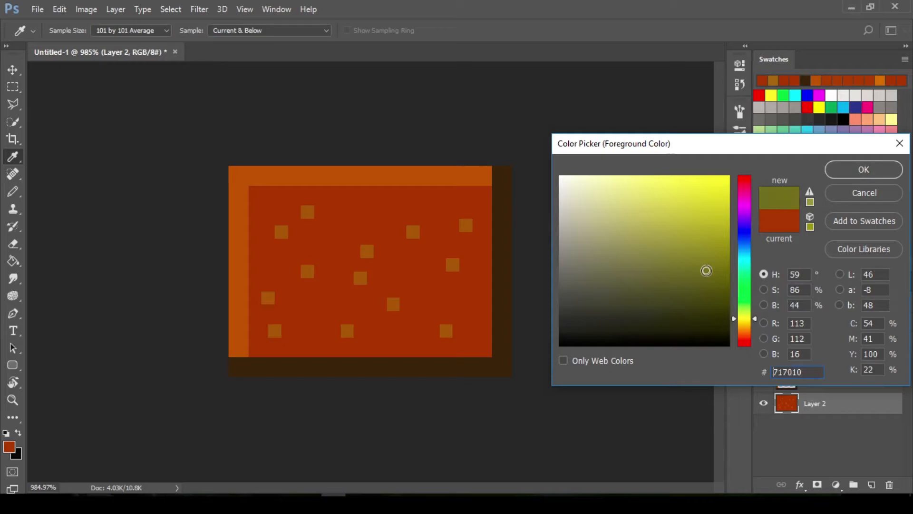
left_click(861, 171)
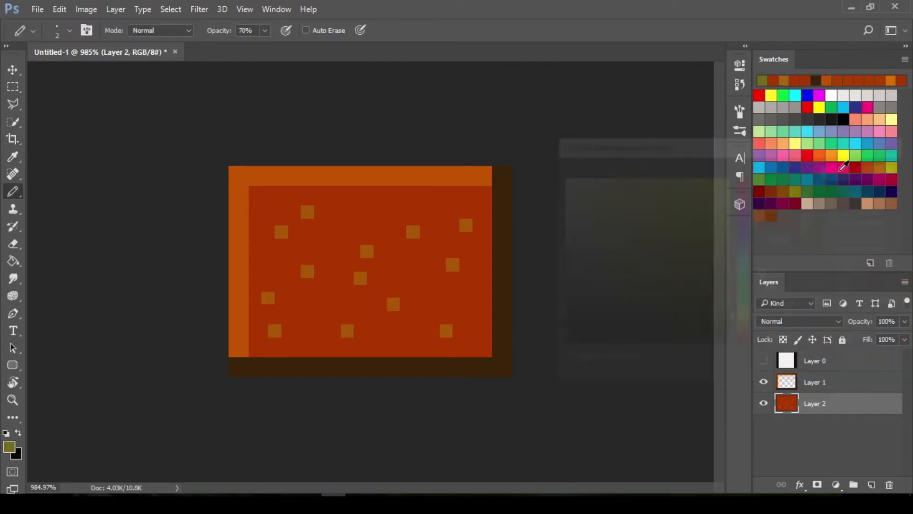
left_click(266, 31)
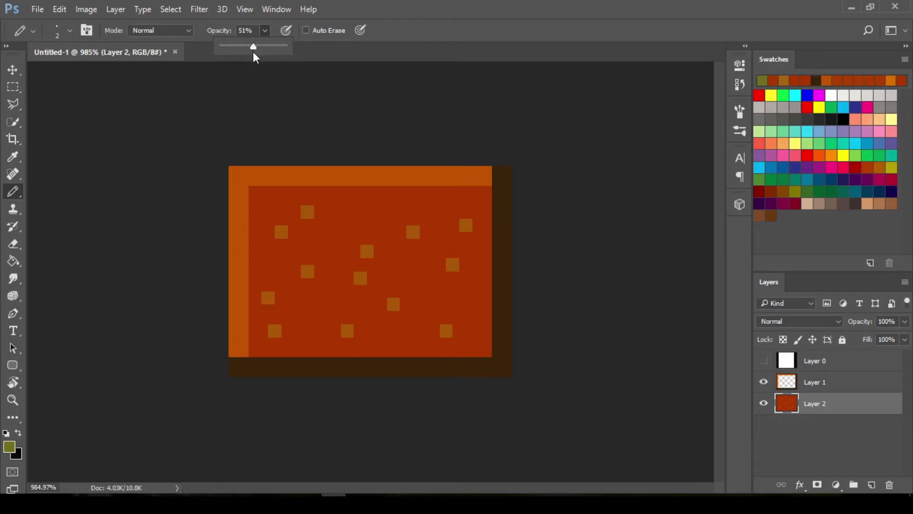
left_click(265, 30)
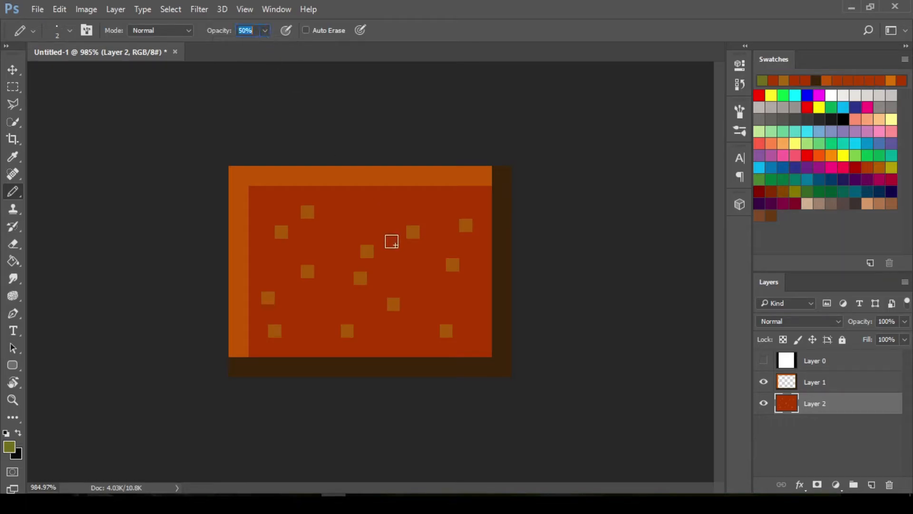
Paint dark olive 2-pixel squares beside the ochre squares to form small speckle clusters across the block's interior
left_click(373, 277)
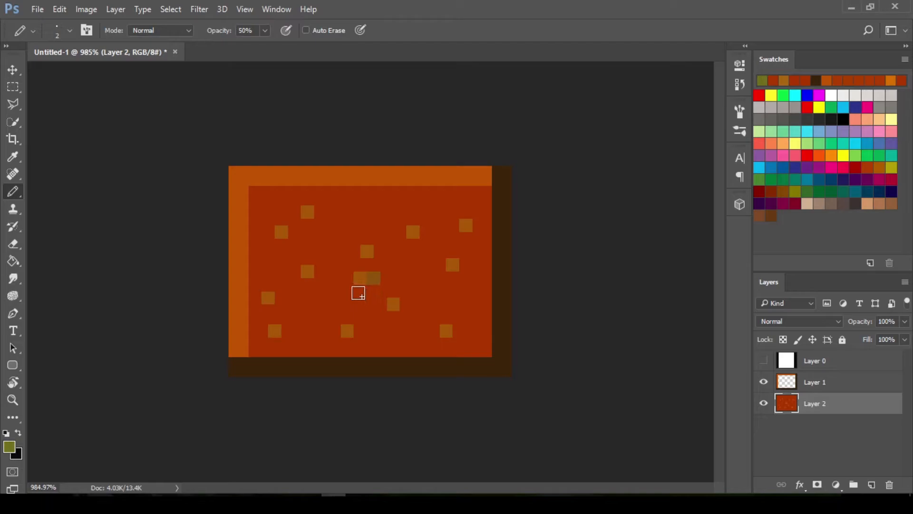
left_click(361, 291)
left_click(308, 284)
left_click(322, 272)
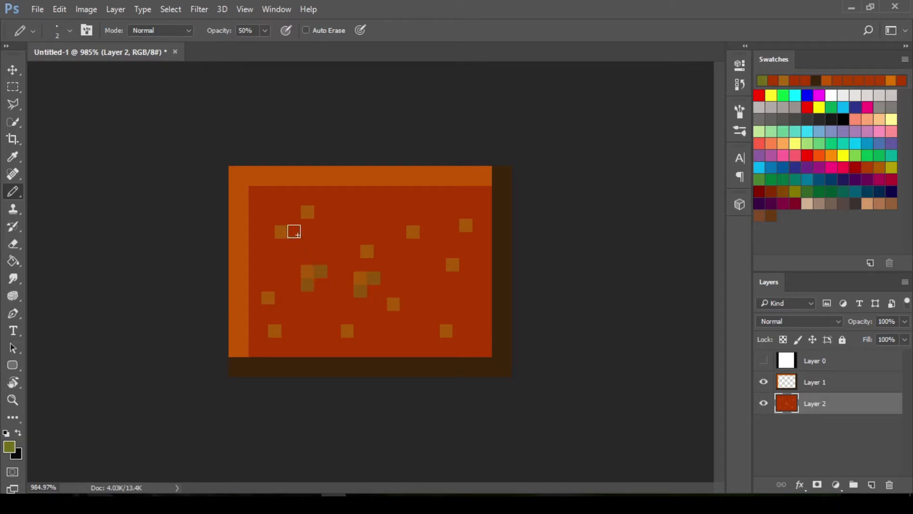
left_click(294, 232)
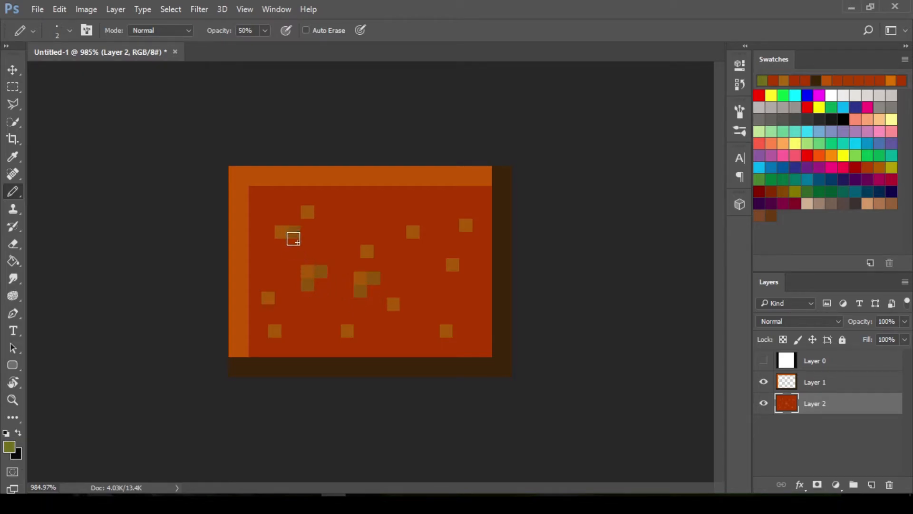
left_click(306, 196)
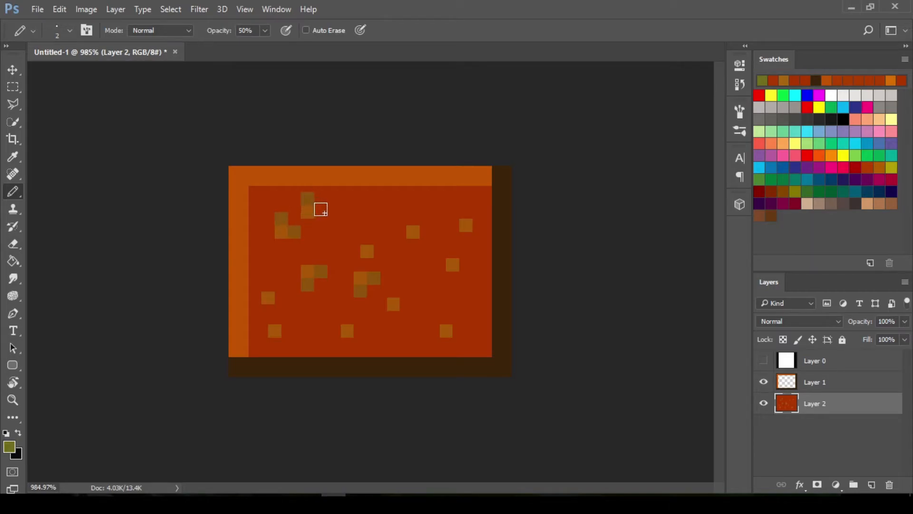
left_click(319, 209)
left_click(270, 285)
left_click(281, 299)
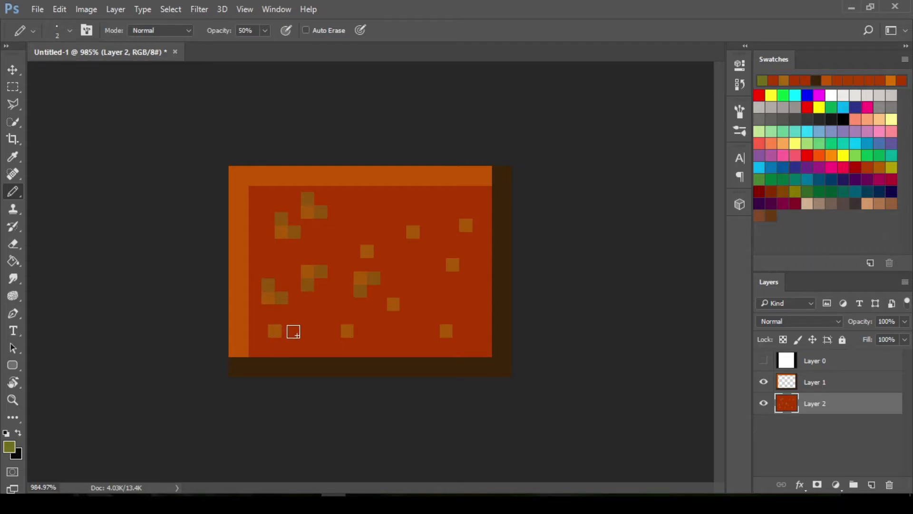
left_click(288, 331)
left_click(359, 331)
left_click(381, 305)
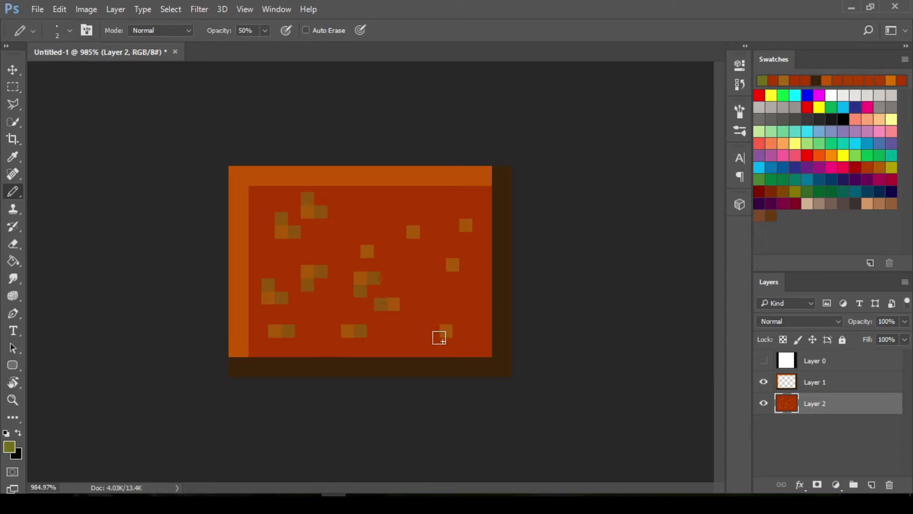
left_click(432, 330)
left_click(453, 278)
left_click(440, 265)
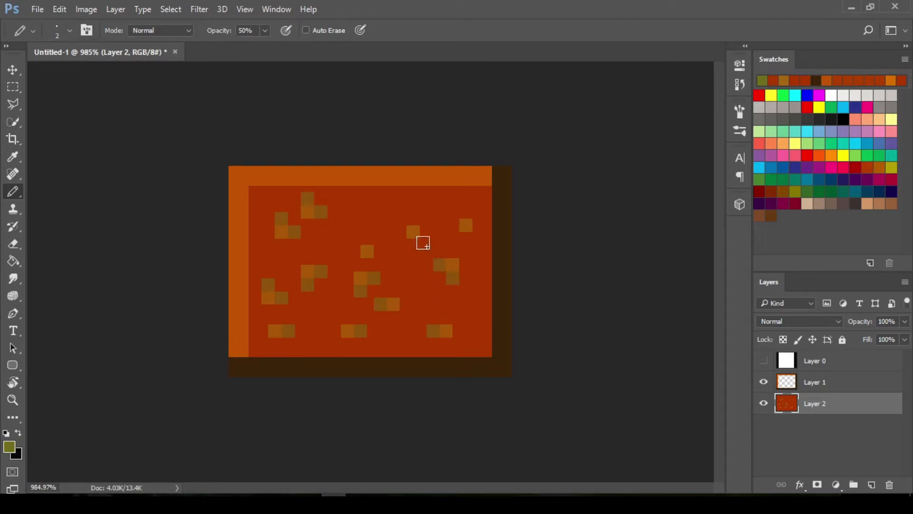
left_click(427, 232)
left_click(407, 212)
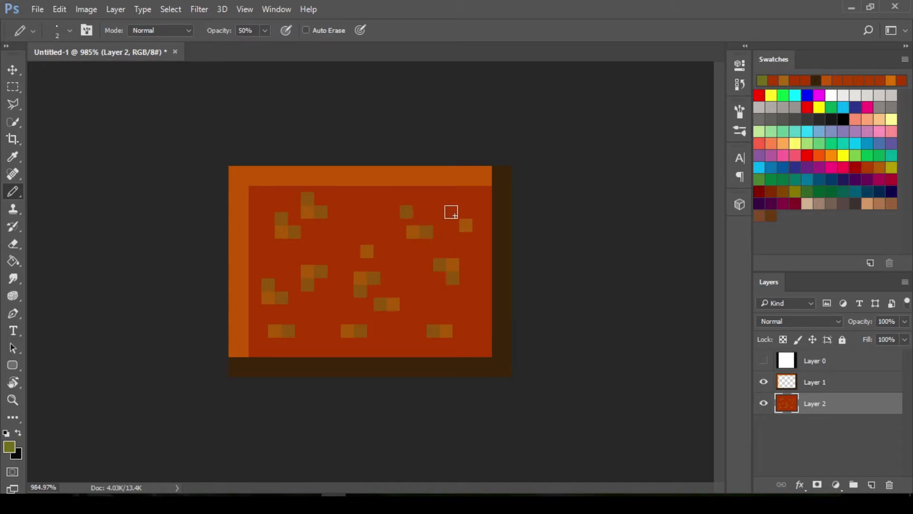
left_click(466, 212)
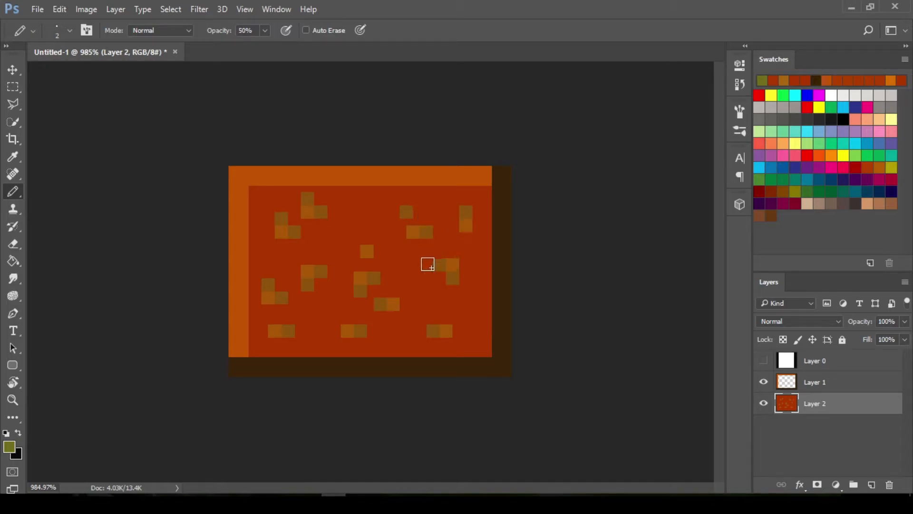
left_click(466, 240)
Set the foreground colour to dark red 810f19 and lower the pencil opacity to 40%
left_click(14, 449)
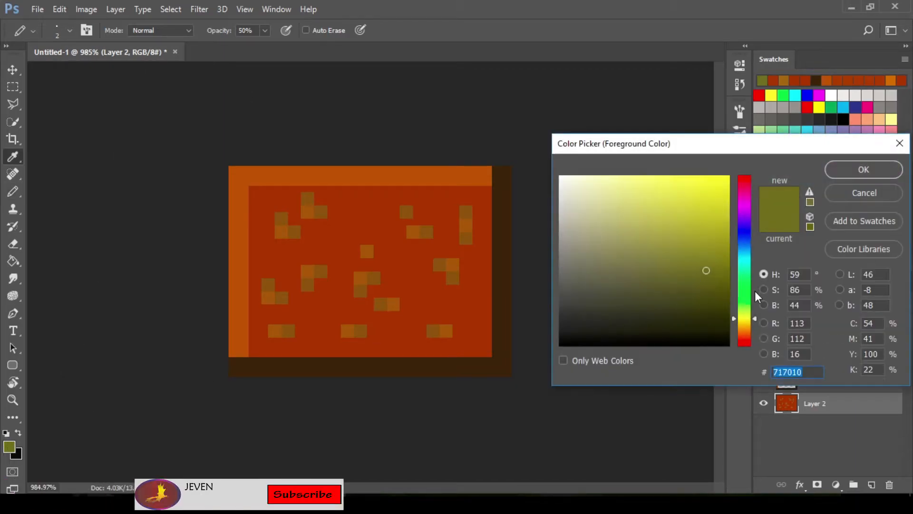
left_click_drag(737, 323, 736, 183)
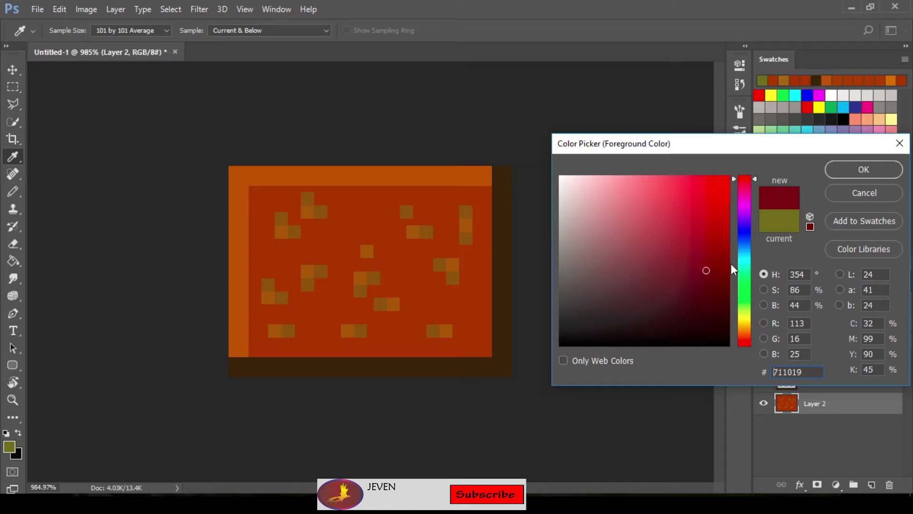
left_click_drag(706, 270, 710, 259)
left_click(864, 169)
key("b")
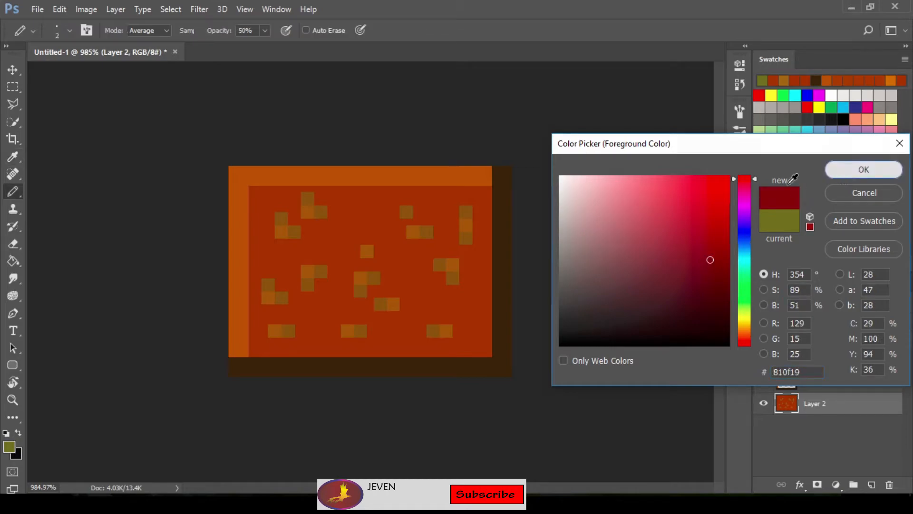
left_click(265, 31)
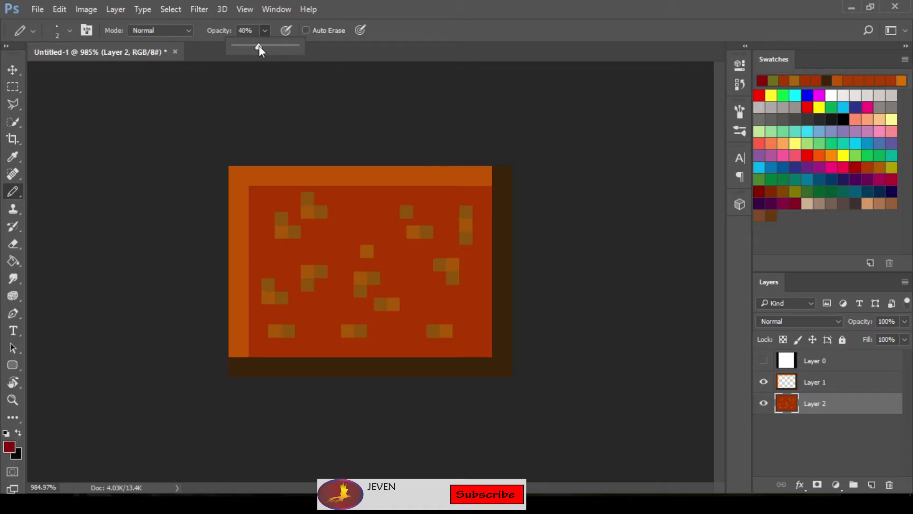
left_click(265, 30)
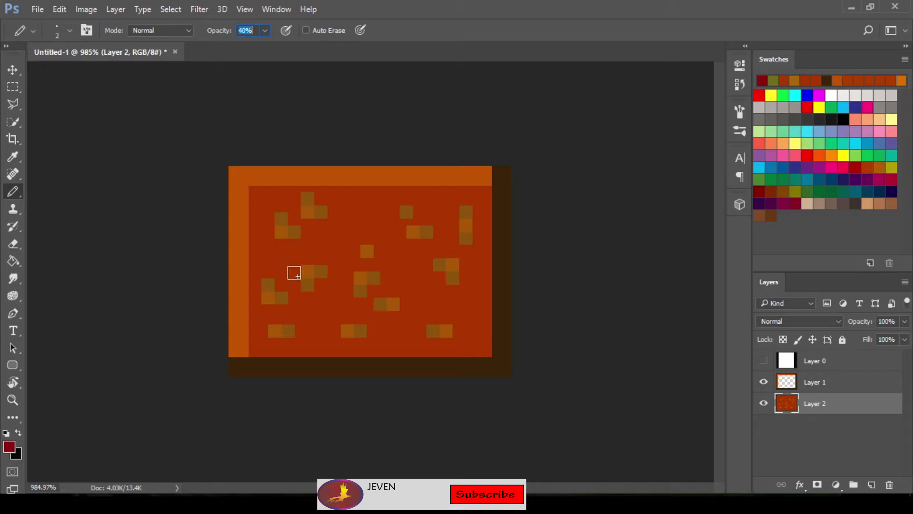
Scatter dark red 2-pixel squares beside and between the ochre and olive speckle clusters across the block's interior
left_click(294, 271)
left_click(308, 258)
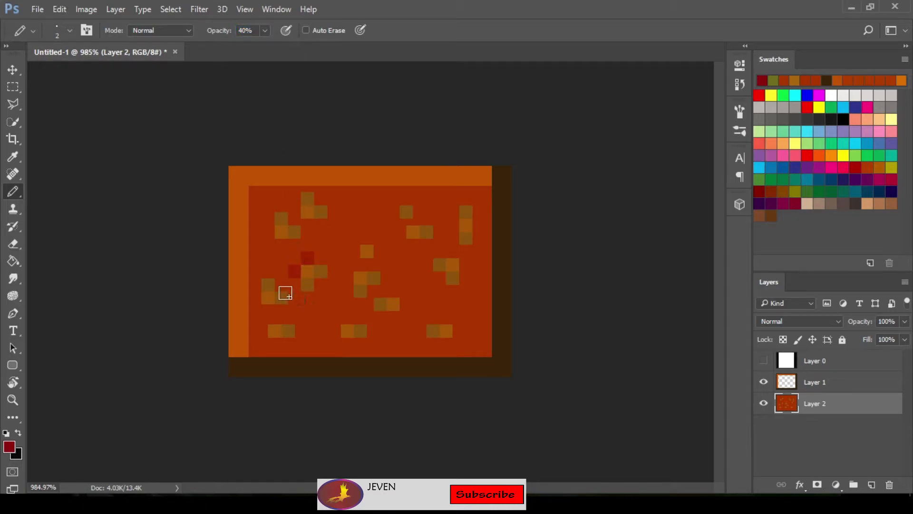
left_click(267, 311)
left_click(288, 311)
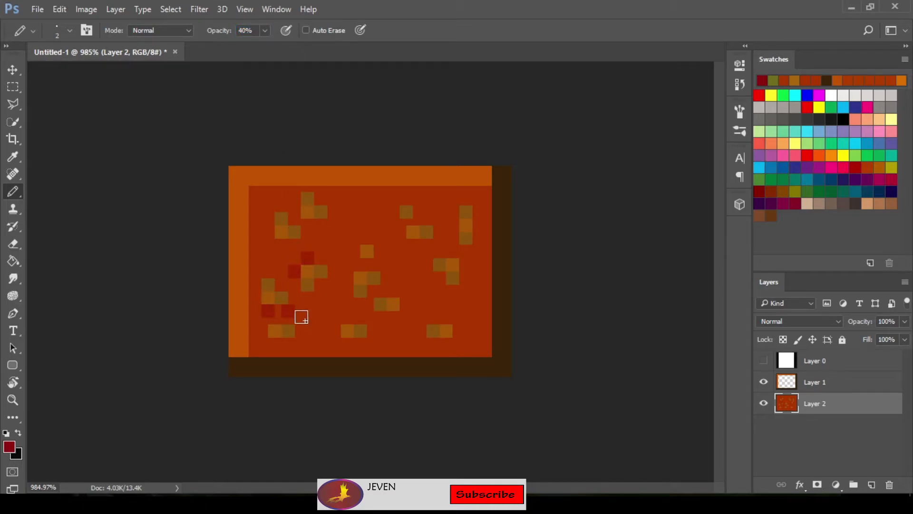
left_click(269, 343)
left_click(335, 330)
left_click(348, 318)
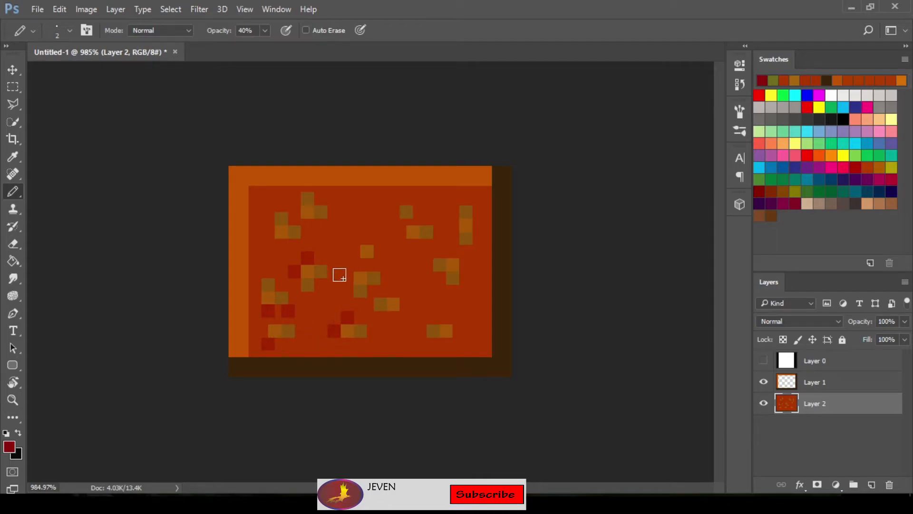
left_click(332, 294)
left_click(346, 237)
left_click(367, 205)
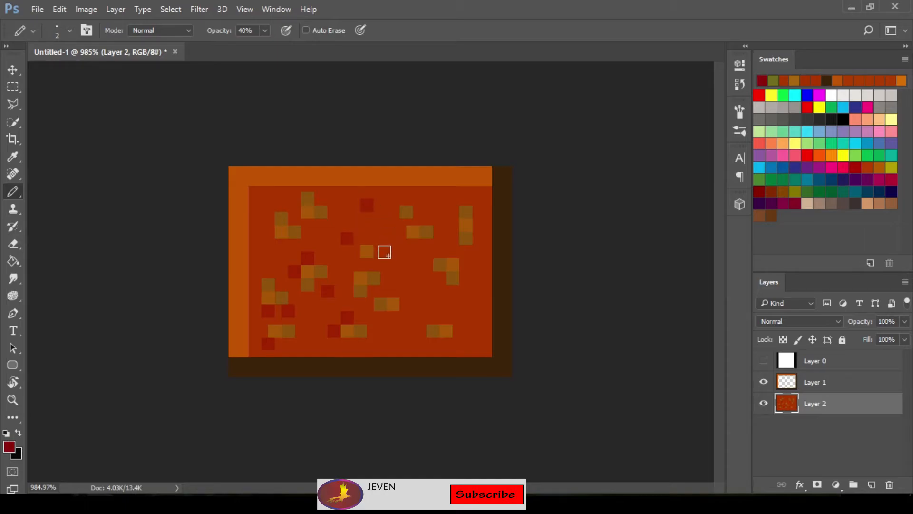
left_click(382, 250)
left_click(393, 290)
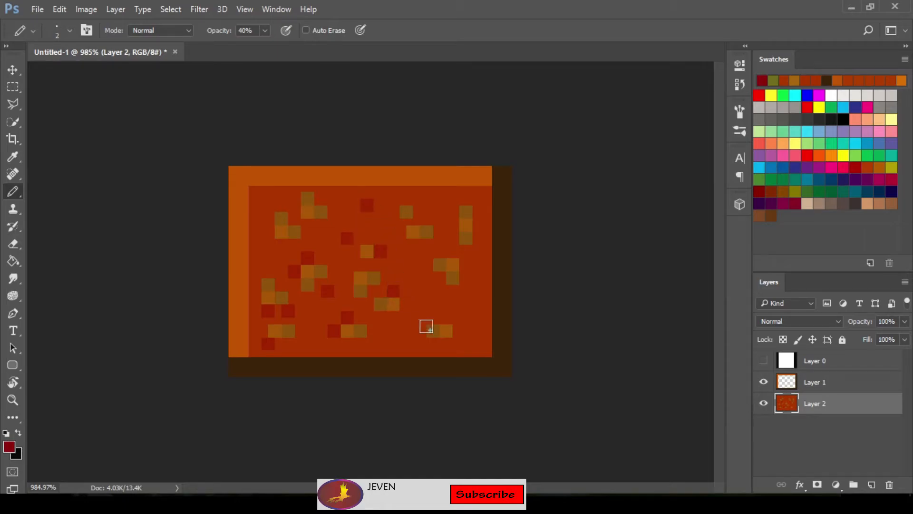
left_click(434, 318)
left_click(460, 330)
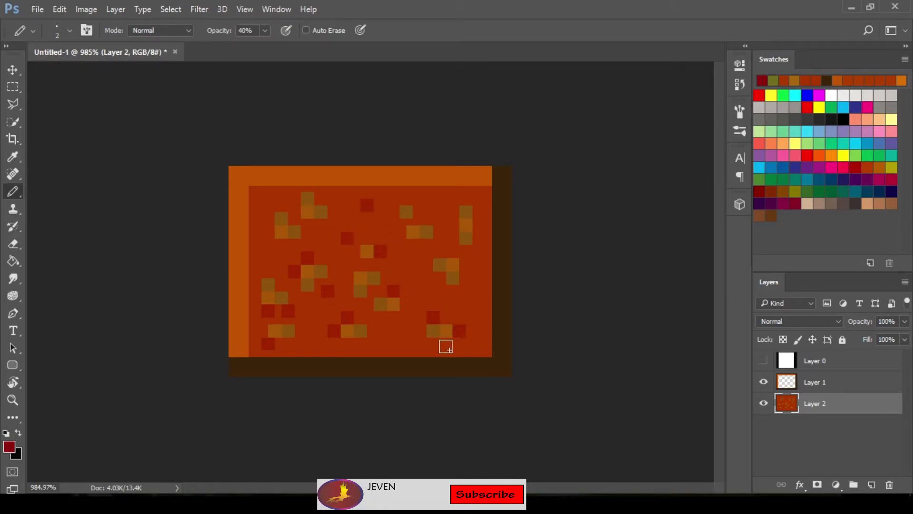
left_click(432, 343)
left_click(472, 264)
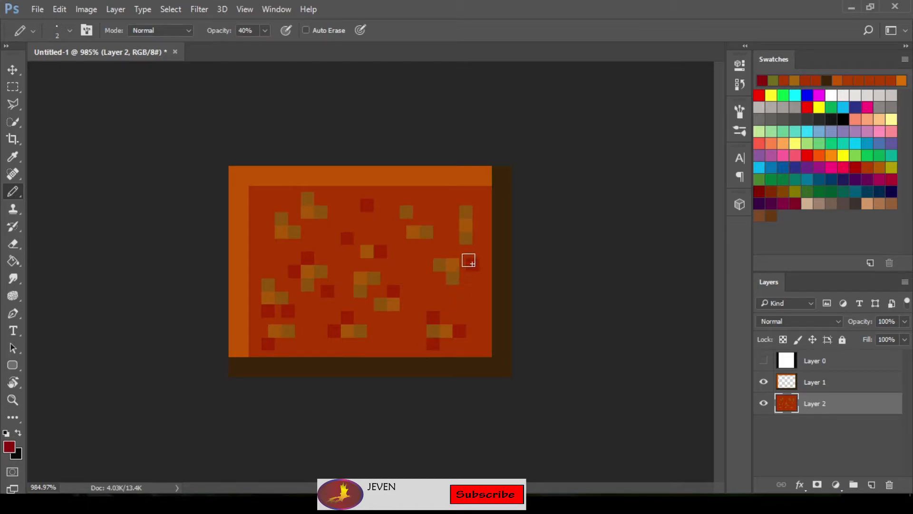
left_click(452, 224)
left_click(413, 244)
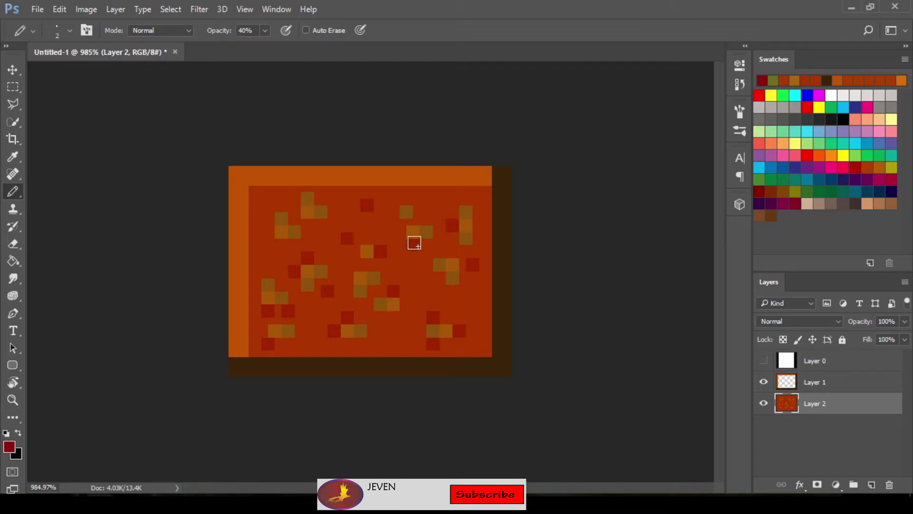
left_click(410, 199)
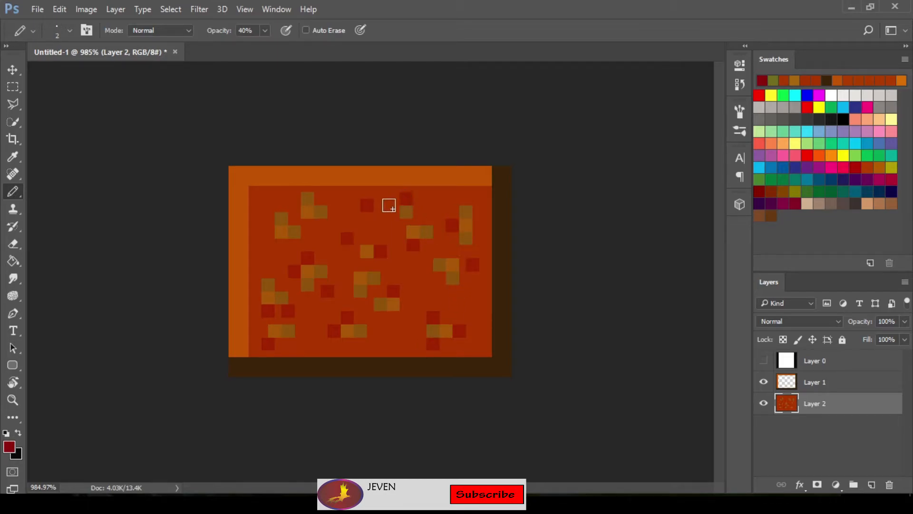
left_click(305, 225)
left_click(268, 231)
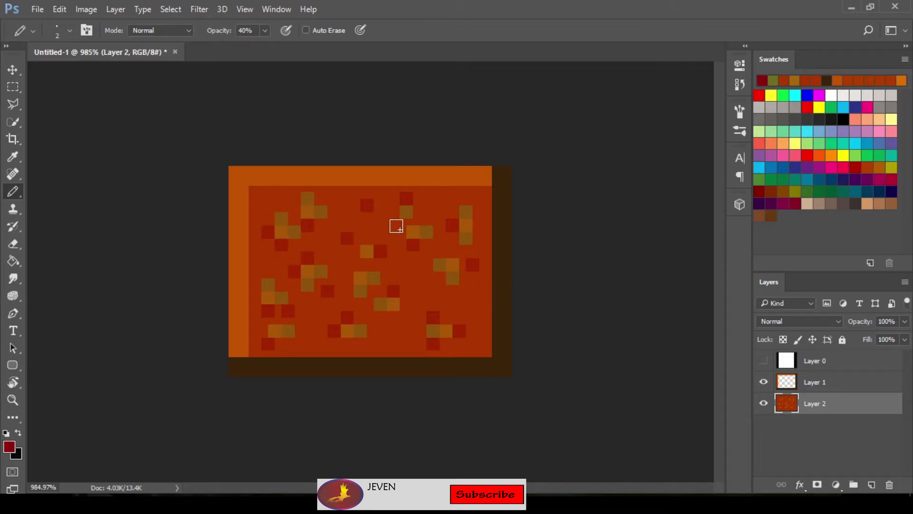
Set the foreground colour to reddish brown 913012
scroll(446, 310, "down", 4)
scroll(447, 310, "down", 6)
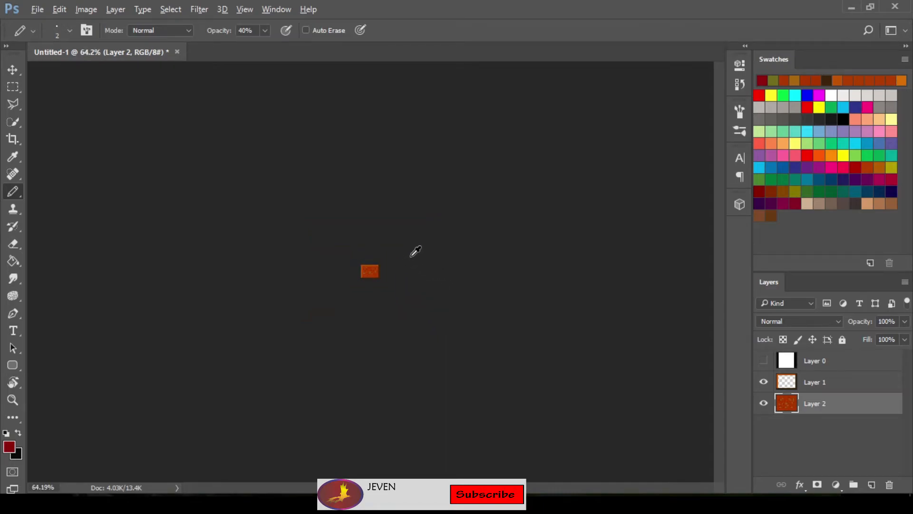
scroll(415, 251, "up", 8)
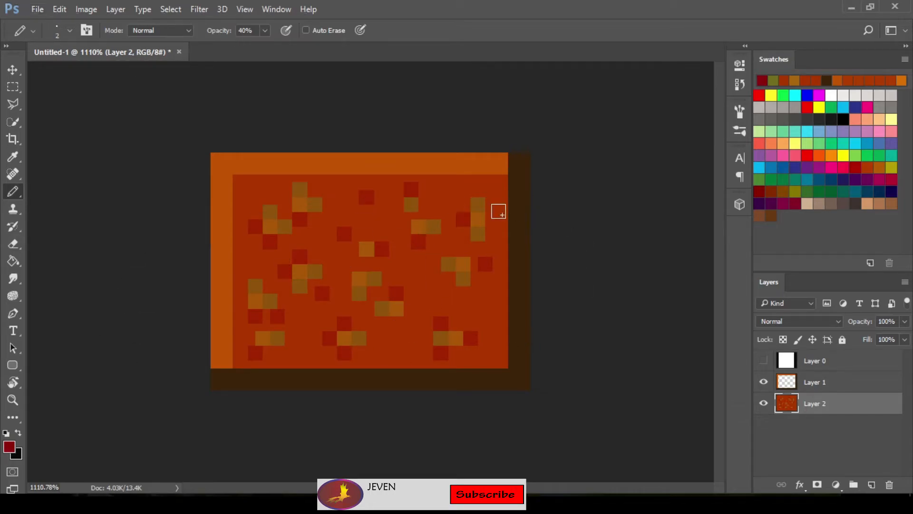
left_click(10, 448)
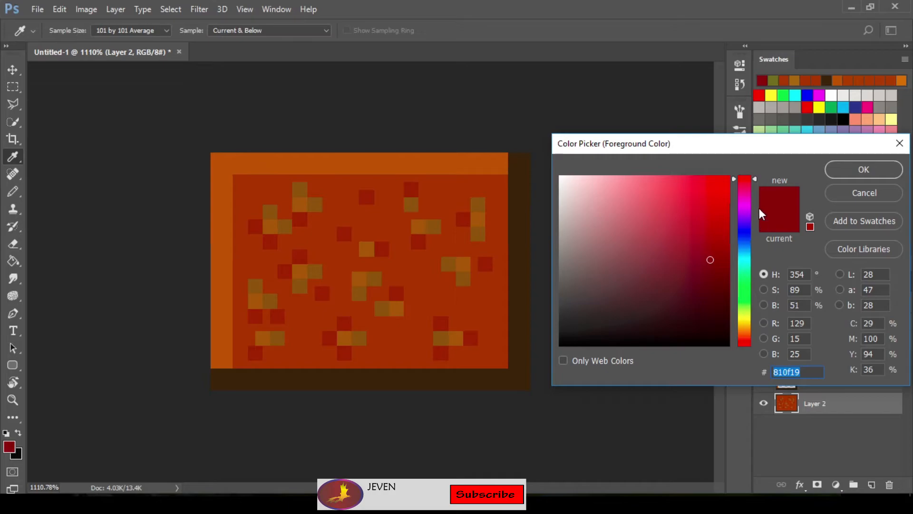
left_click_drag(756, 181, 754, 340)
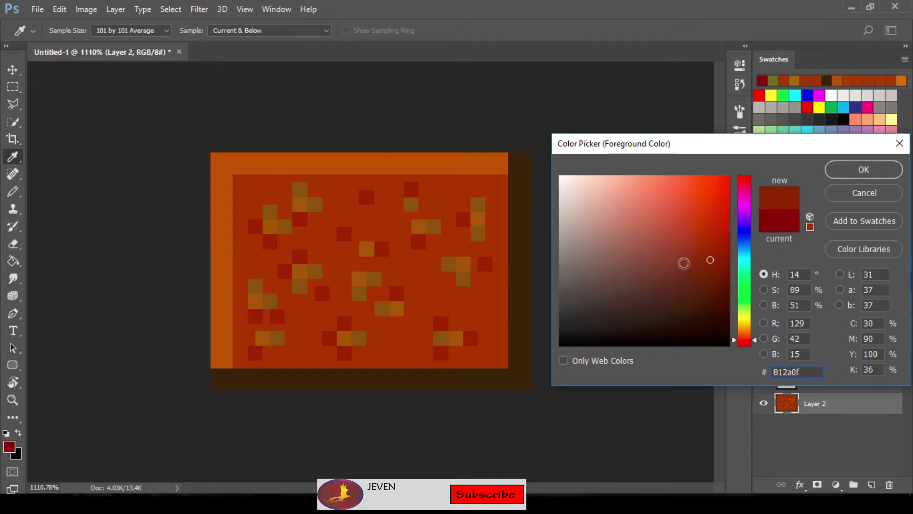
left_click_drag(710, 258, 709, 249)
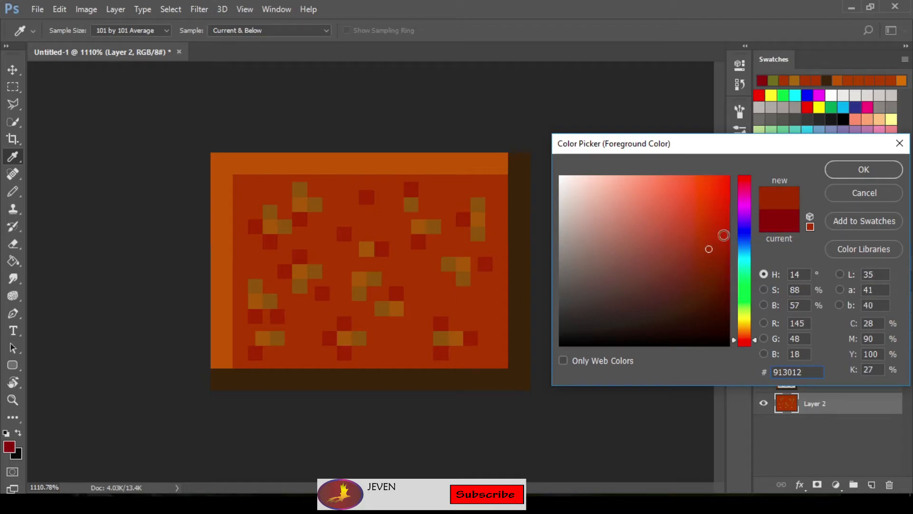
left_click(860, 170)
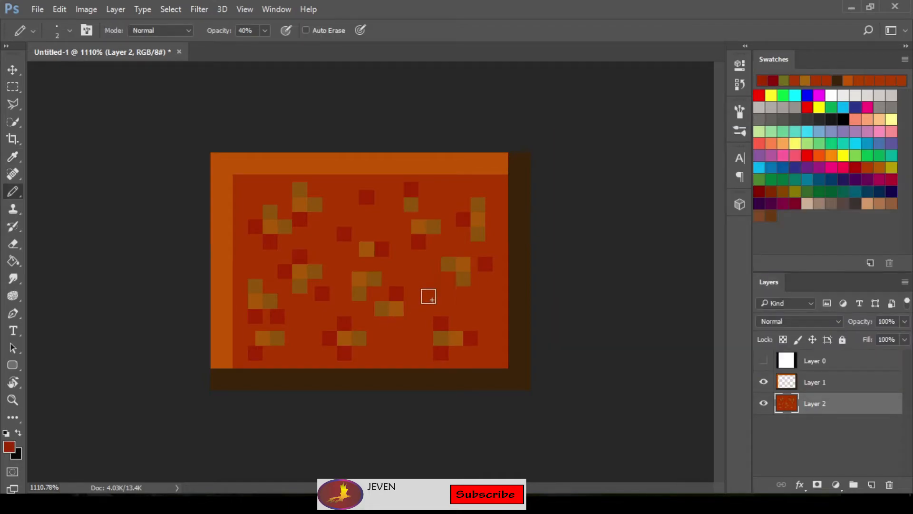
Scatter faint reddish-brown 2-pixel squares in the empty gaps and along the edges of the block's interior
left_click(428, 296)
left_click(459, 302)
left_click(401, 348)
left_click(301, 322)
left_click(329, 257)
left_click(316, 235)
left_click(340, 210)
left_click(447, 190)
left_click(254, 191)
left_click(243, 264)
left_click(307, 358)
left_click(376, 357)
left_click(480, 358)
left_click(492, 315)
left_click(496, 201)
left_click(472, 189)
Merge Layer 1 and Layer 2 into a single layer
scroll(375, 248, "down", 10)
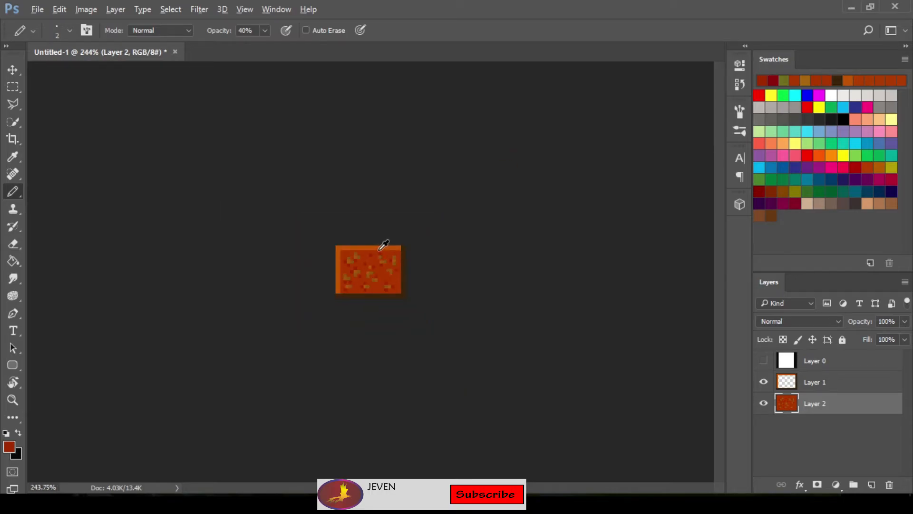
scroll(389, 276, "up", 5)
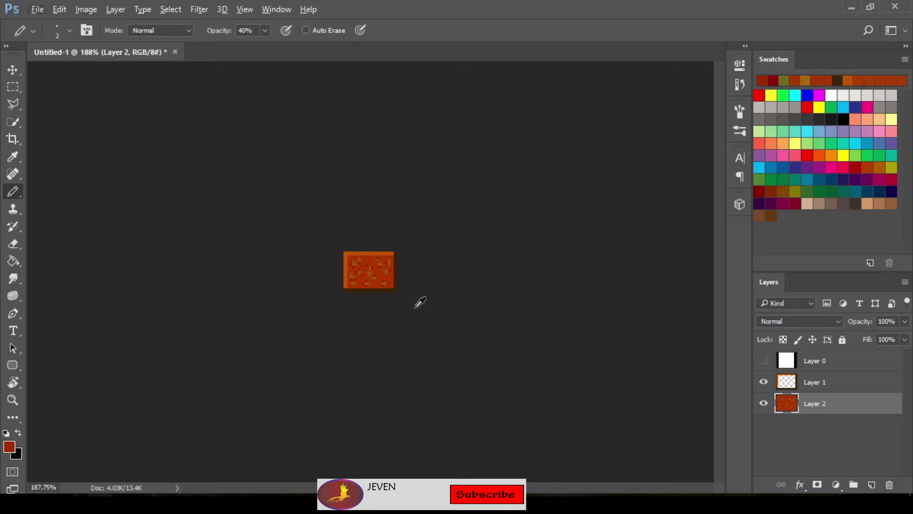
scroll(421, 271, "down", 3)
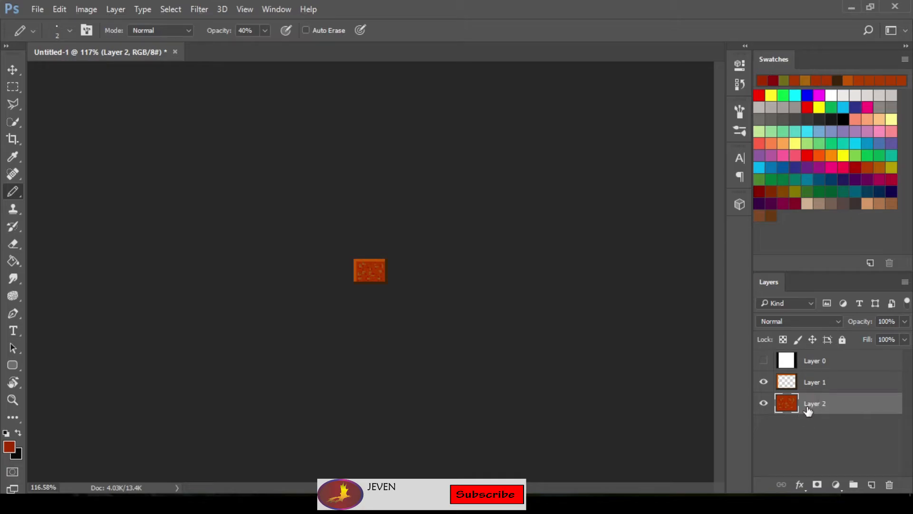
left_click(819, 385, "shift")
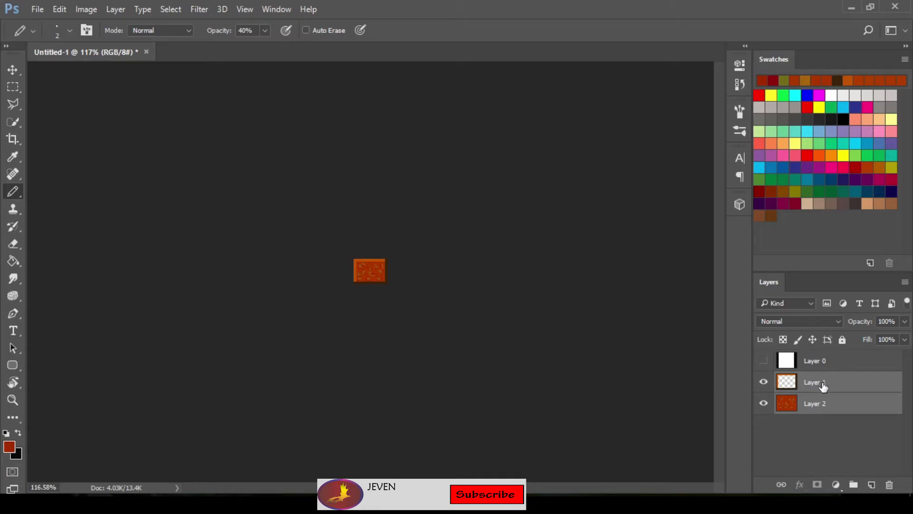
right_click(825, 383)
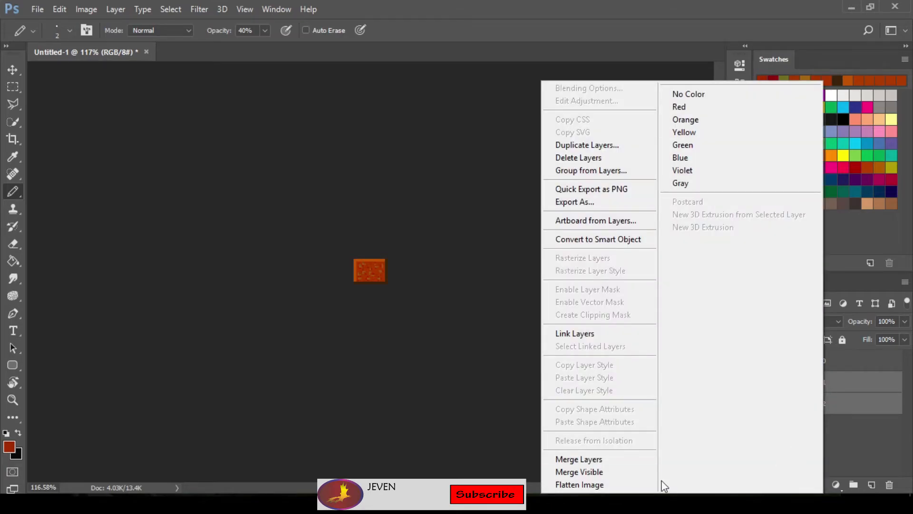
left_click(603, 458)
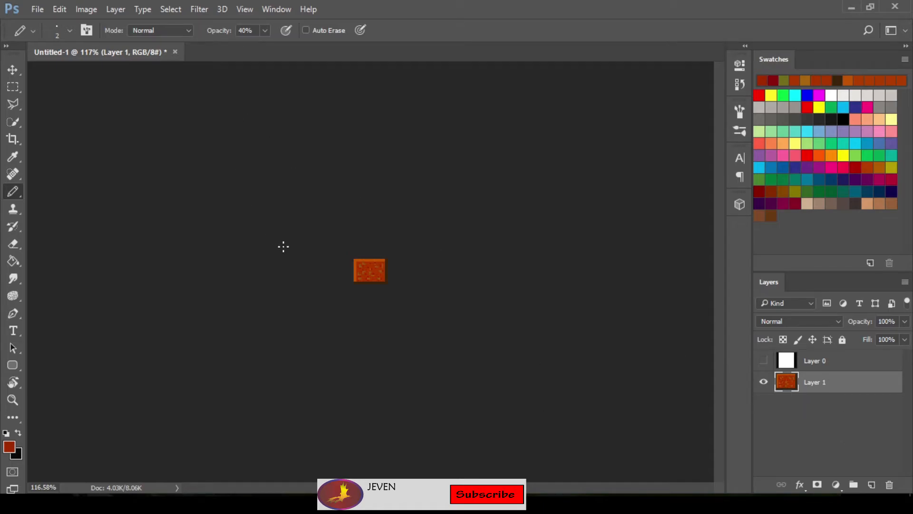
Enlarge the canvas to 0.9 inches wide and 0.6 inches high, keeping the block centred
left_click(86, 9)
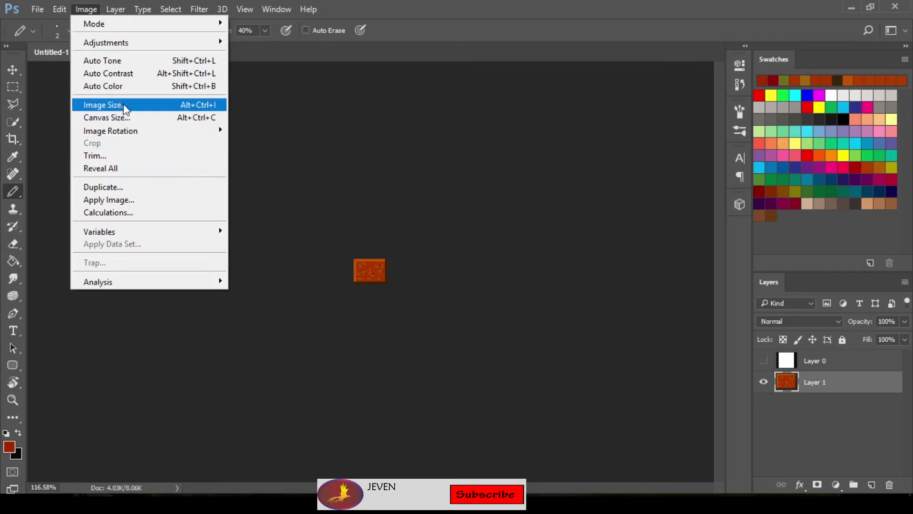
left_click(122, 119)
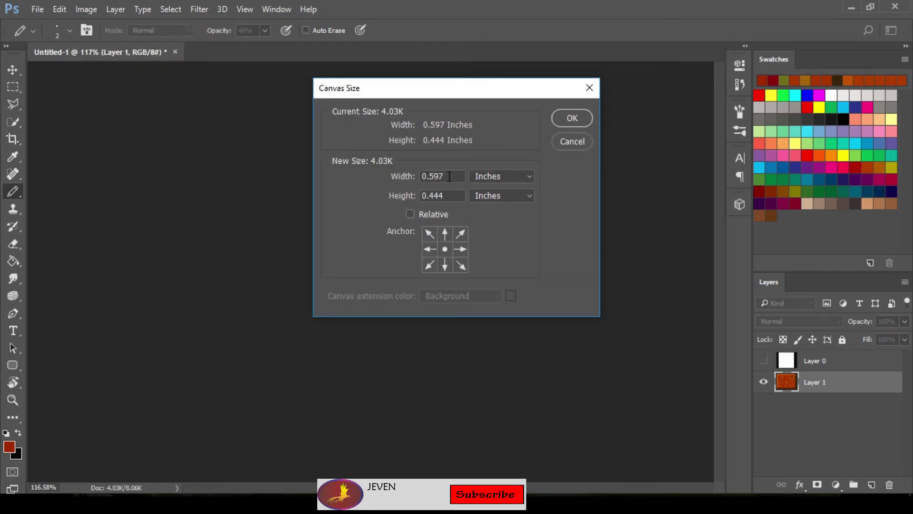
left_click(449, 177)
key("BackSpace")
key("BackSpace")
key("BackSpace")
type("9")
key("BackSpace")
key("BackSpace")
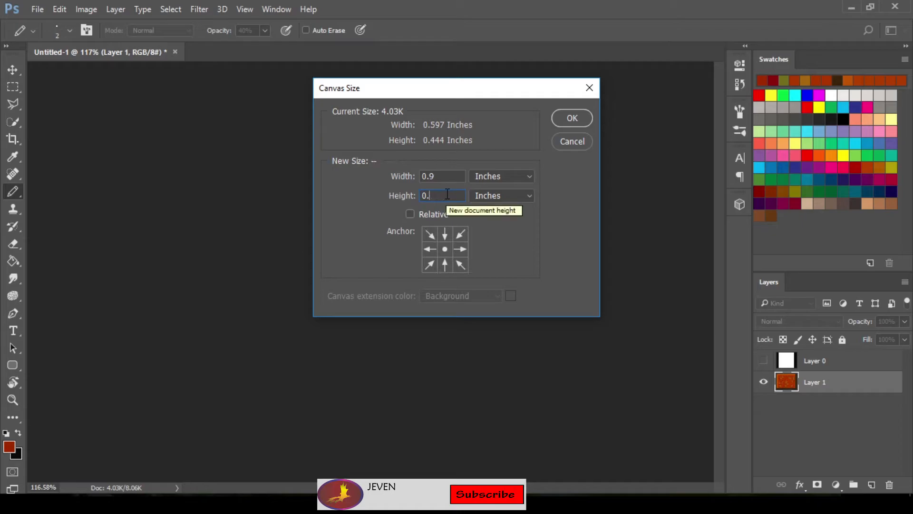
type("6")
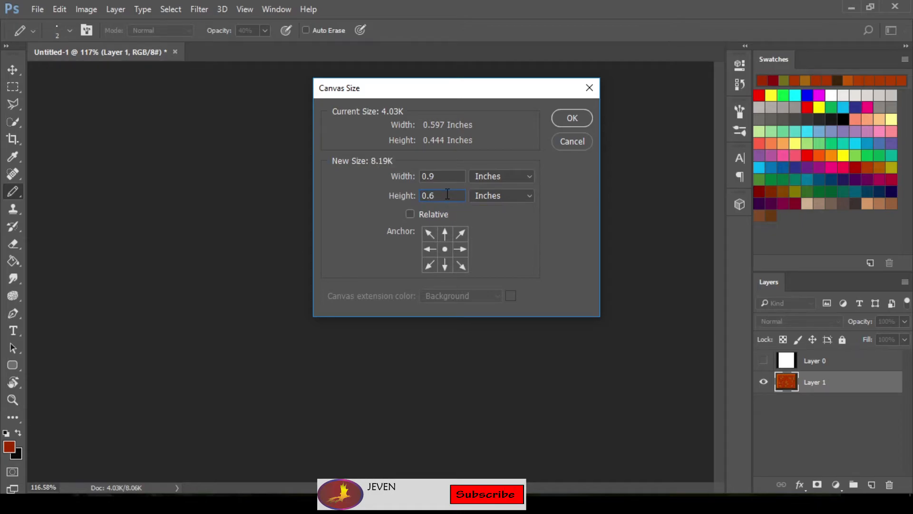
key("Return")
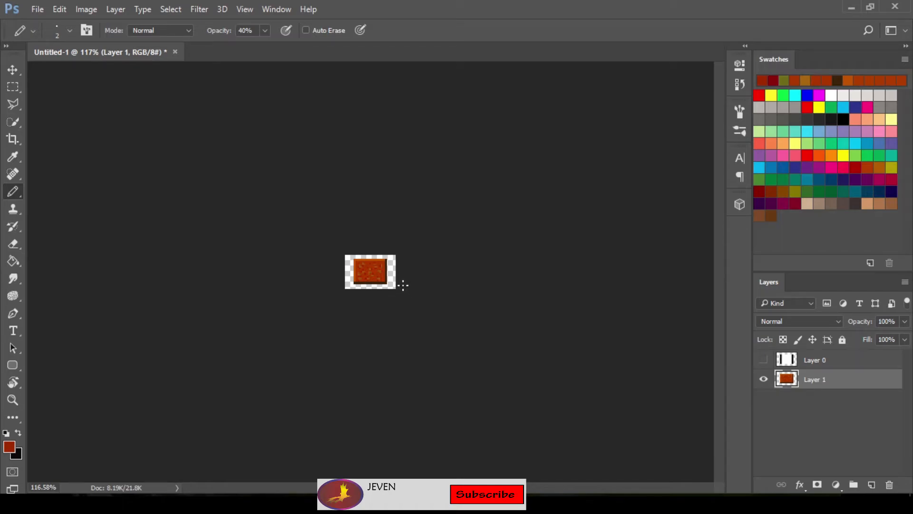
Enlarge the canvas to 2 inches wide and 1 inch high, keeping the block centred
scroll(404, 285, "up", 5)
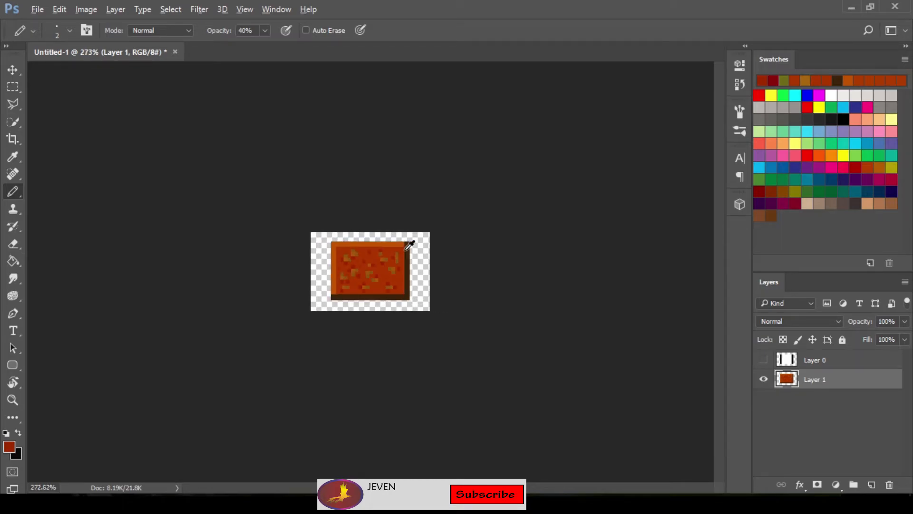
scroll(408, 246, "down", 5)
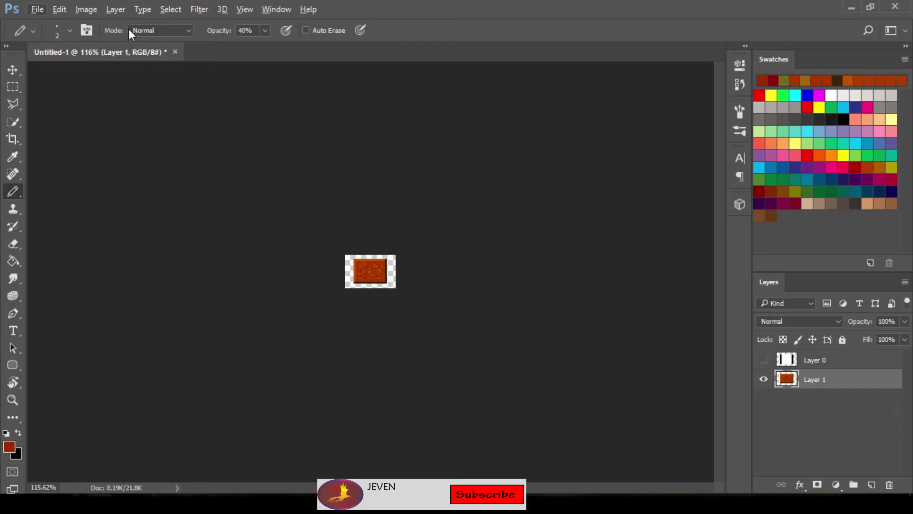
left_click(79, 9)
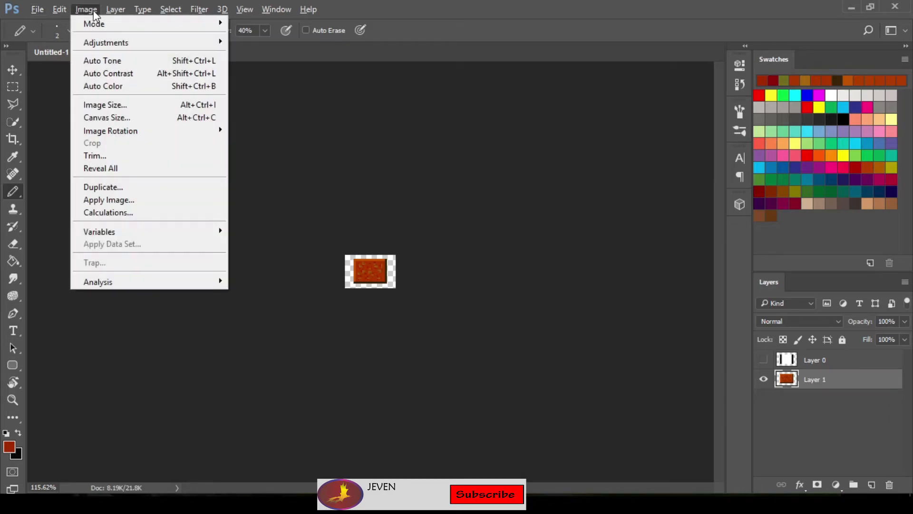
left_click(151, 117)
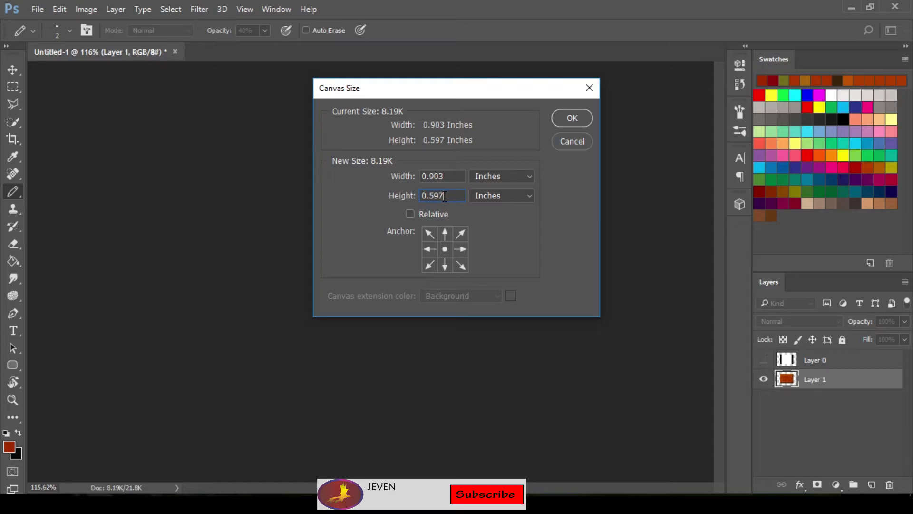
key("BackSpace")
key("BackSpace")
key("BackSpace")
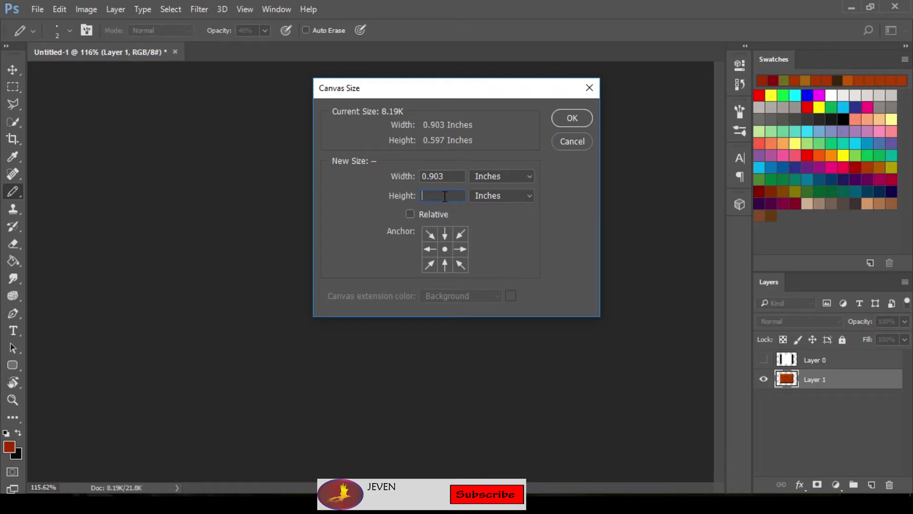
type("1")
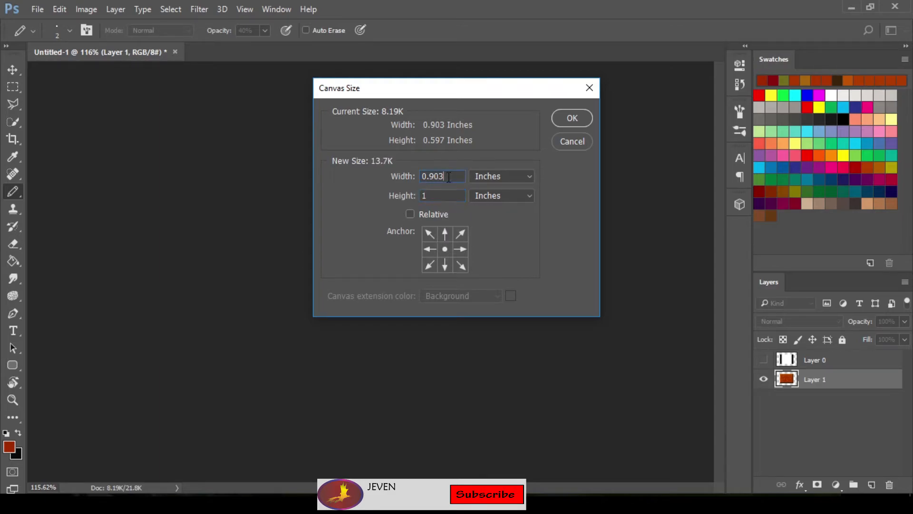
key("BackSpace")
key("BackSpace")
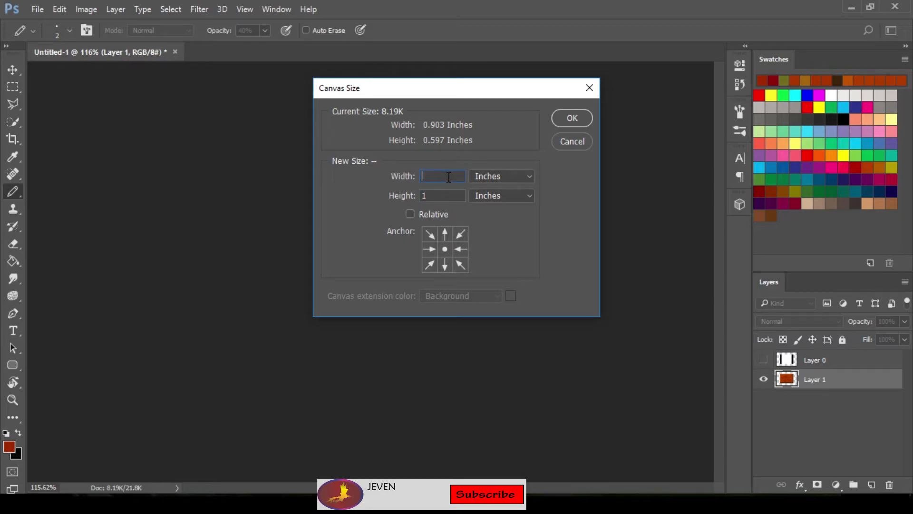
type("2")
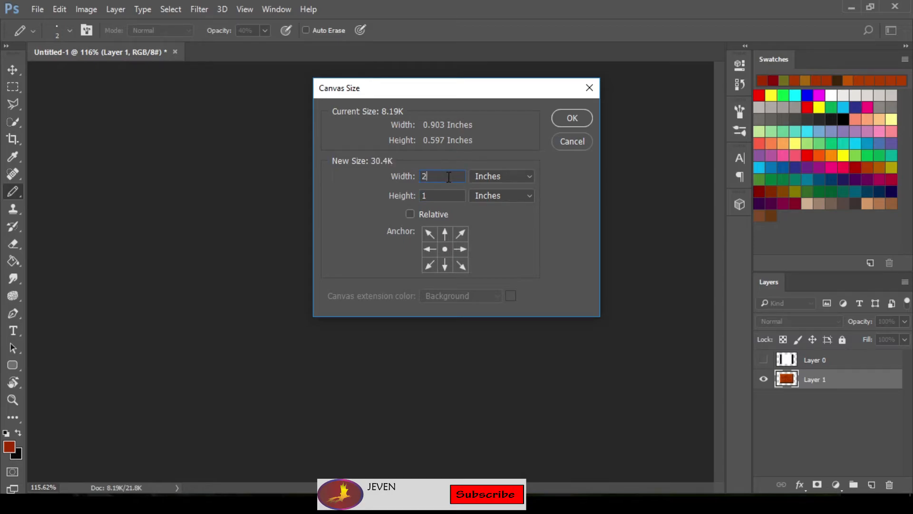
left_click(566, 119)
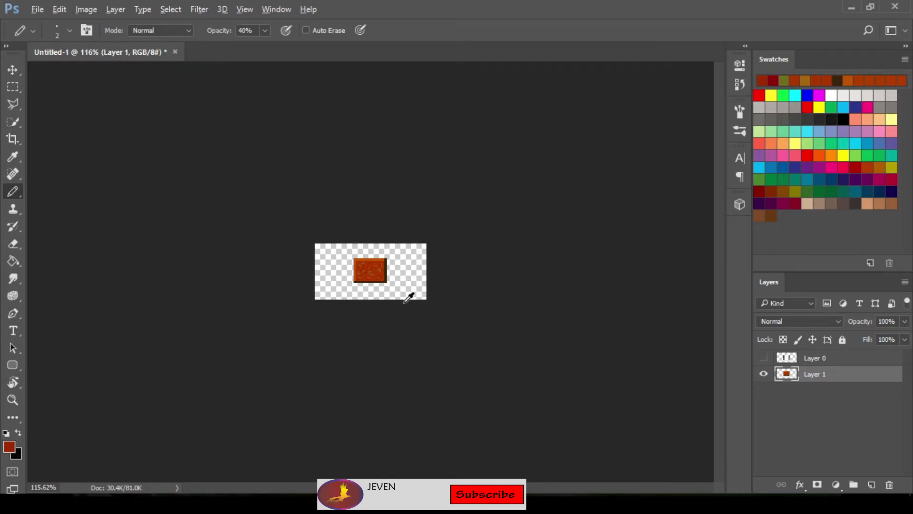
Move the block into the lower-left corner of the canvas, flush with both edges
scroll(405, 302, "up", 11)
scroll(398, 303, "up", 1)
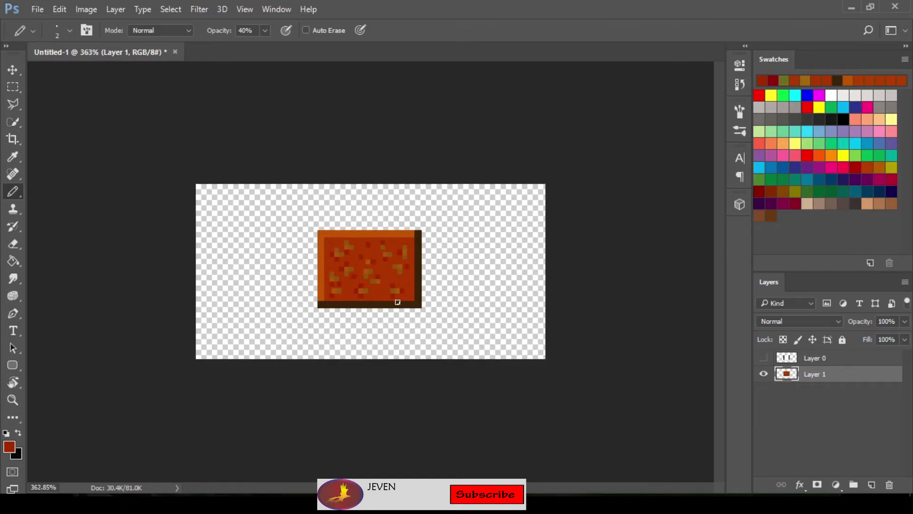
key("v")
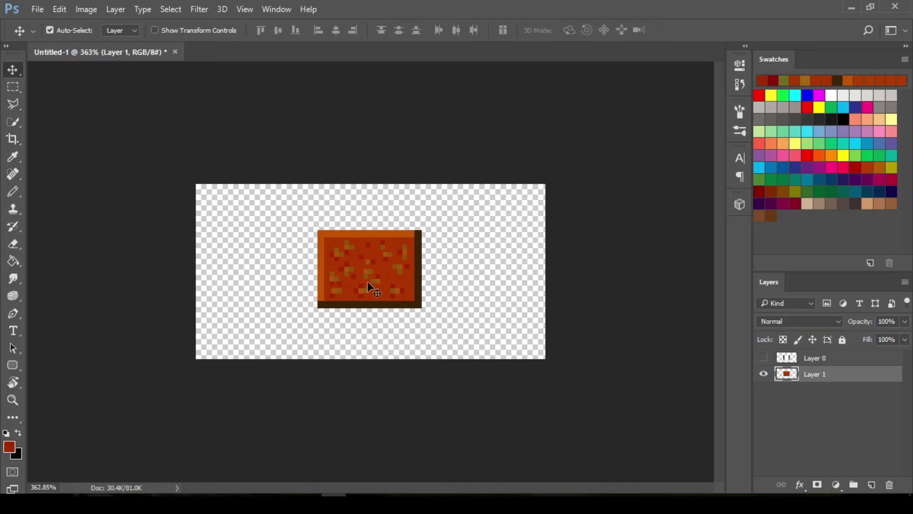
left_click_drag(371, 268, 259, 326)
left_click_drag(252, 327, 249, 318)
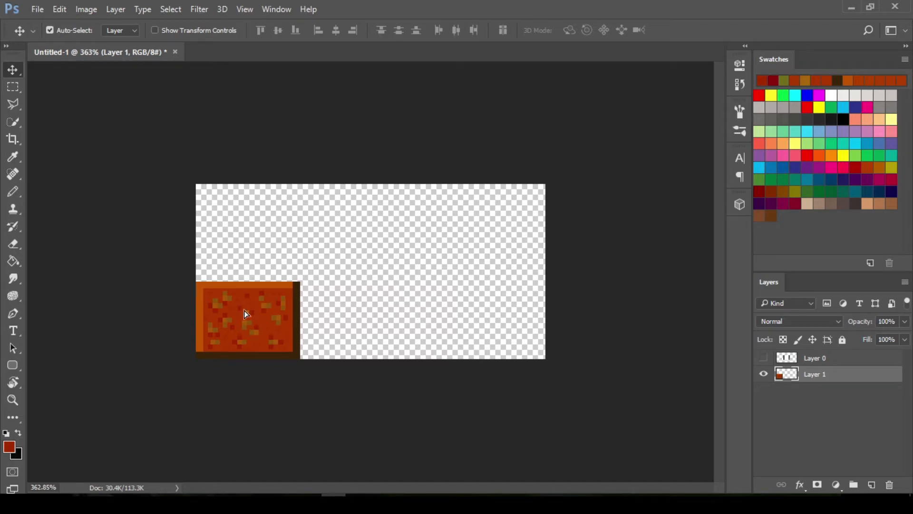
Duplicate the block three times side by side along the canvas's lower edge, letting the last copy run past the right edge
left_click_drag(246, 314, 349, 326)
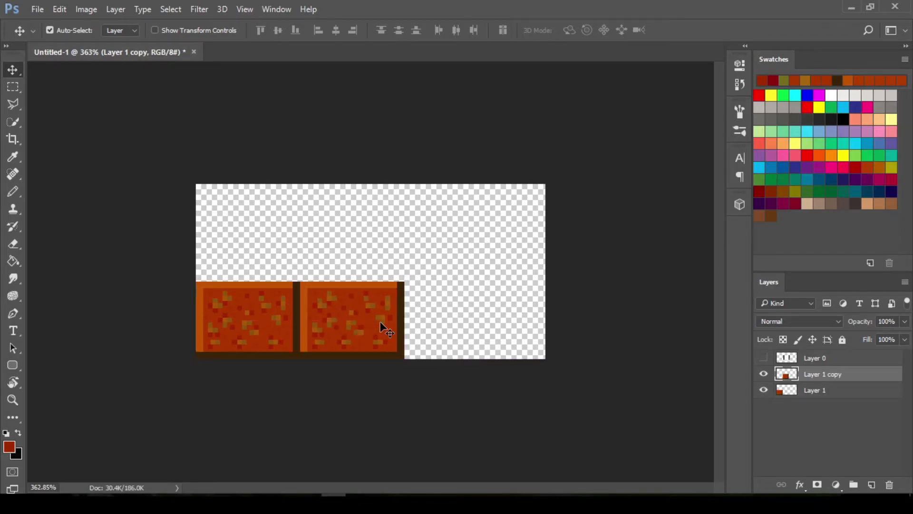
left_click_drag(361, 322, 464, 328)
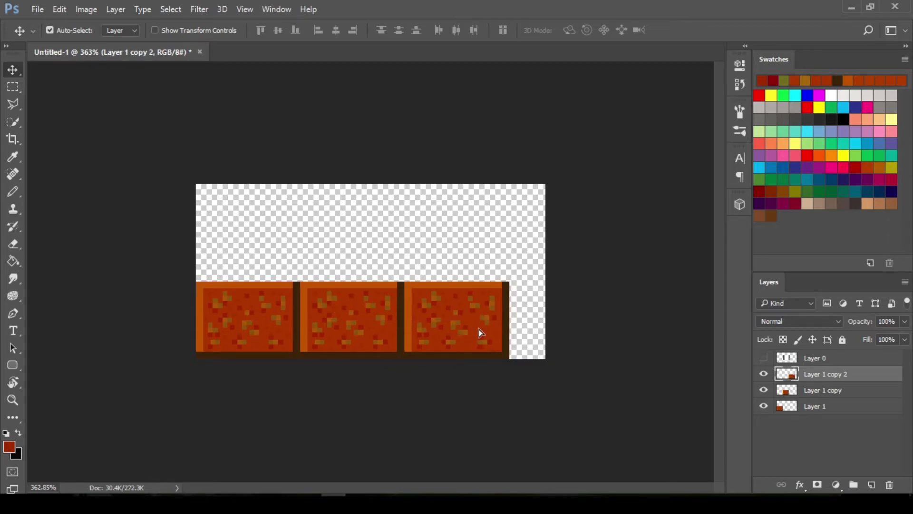
left_click_drag(479, 329, 577, 342)
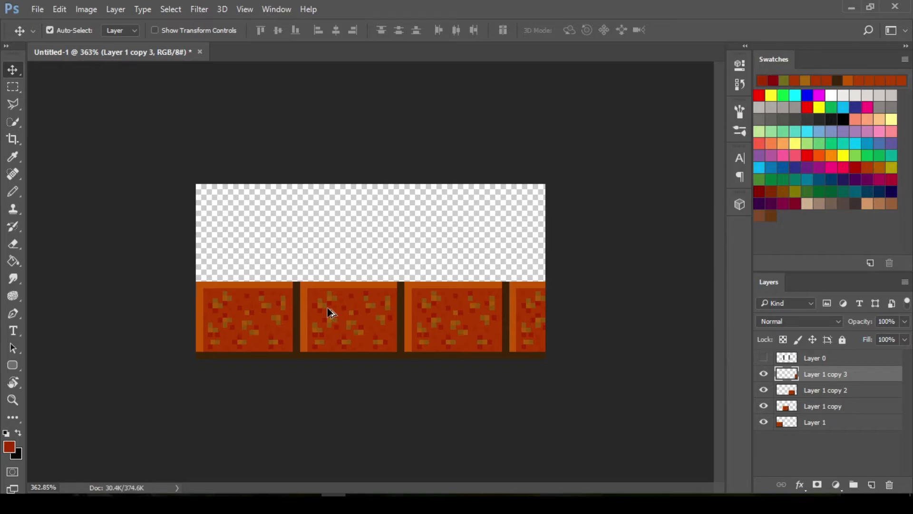
mouse_move(331, 312)
left_mouse_down()
mouse_move(329, 257)
mouse_move(335, 300)
left_mouse_up()
key("ctrl+alt+z")
key("ctrl+alt+z")
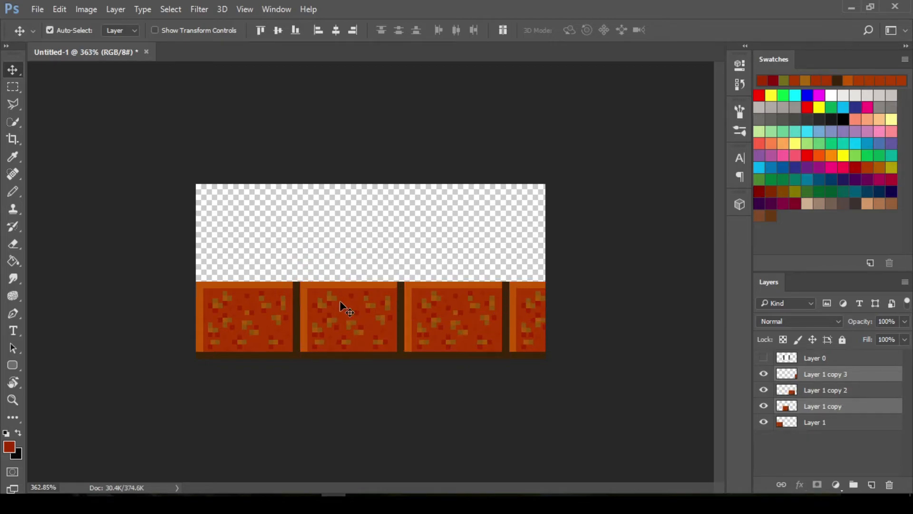
Duplicate the second bottom-row block twice into a row directly above, one copy flush with each side edge of the canvas
left_click(411, 314)
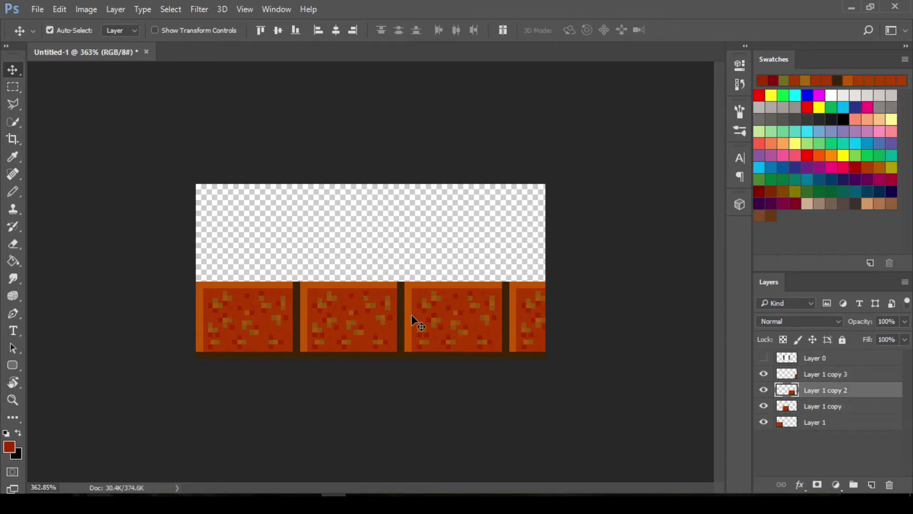
left_click(349, 315)
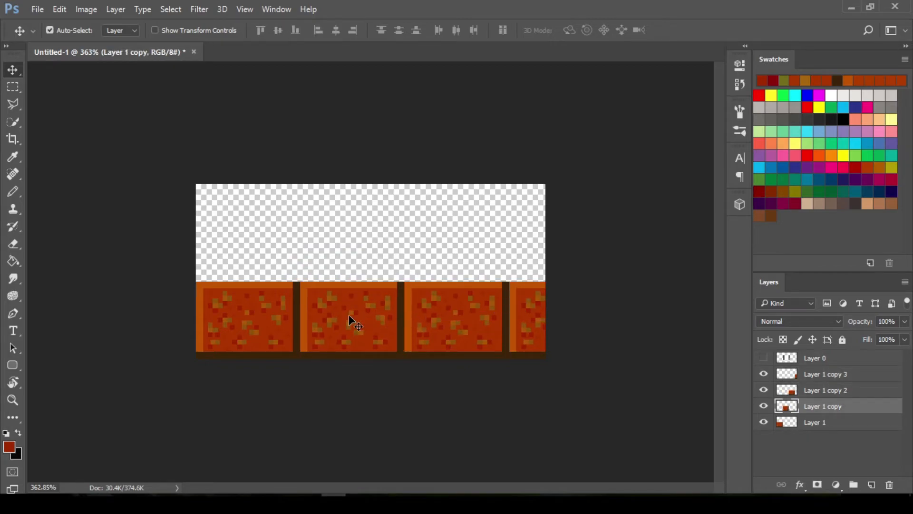
left_click_drag(352, 320, 240, 245)
left_click_drag(346, 245, 483, 256)
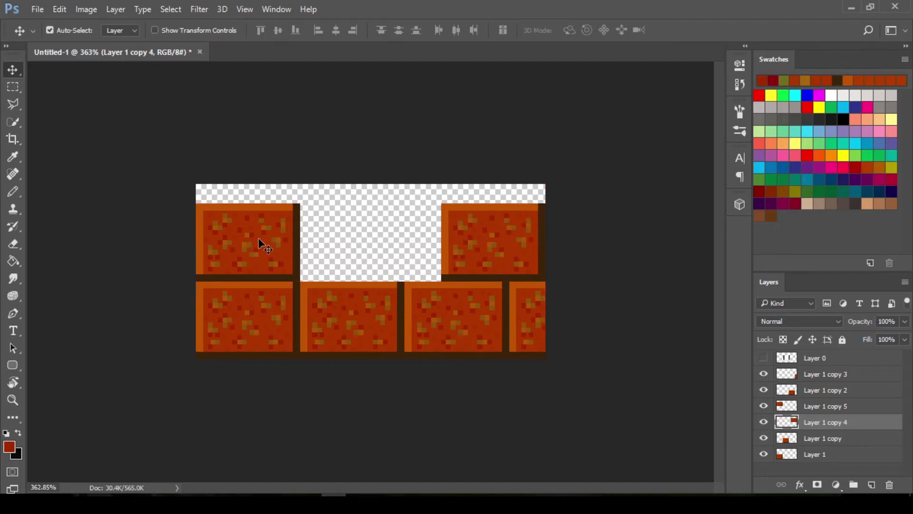
Shift the upper row's left block inward to stagger it and fill the row with two copies, cropping one at the left edge
left_click_drag(258, 238, 315, 241)
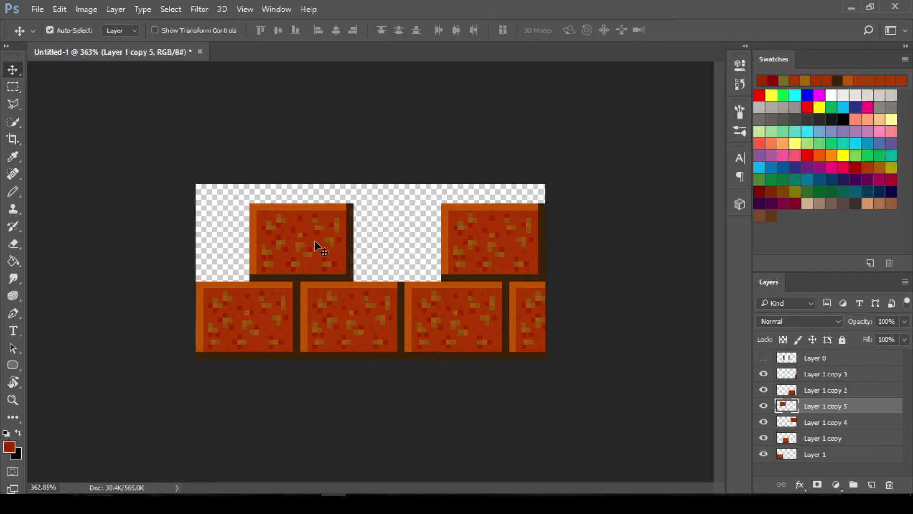
left_click_drag(318, 245, 403, 254)
left_click_drag(310, 246, 190, 260)
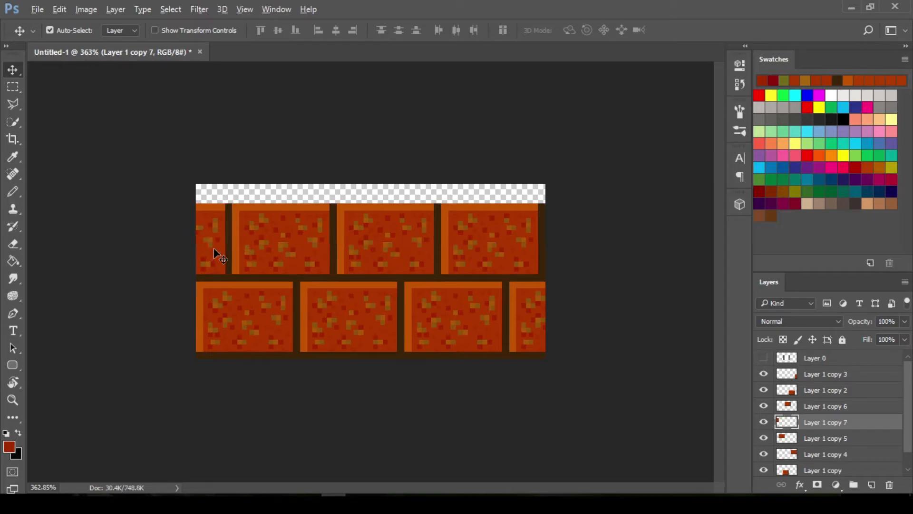
Duplicate each block of the second row straight upward to fill the remaining strip along the canvas's upper edge
left_click_drag(214, 249, 217, 170)
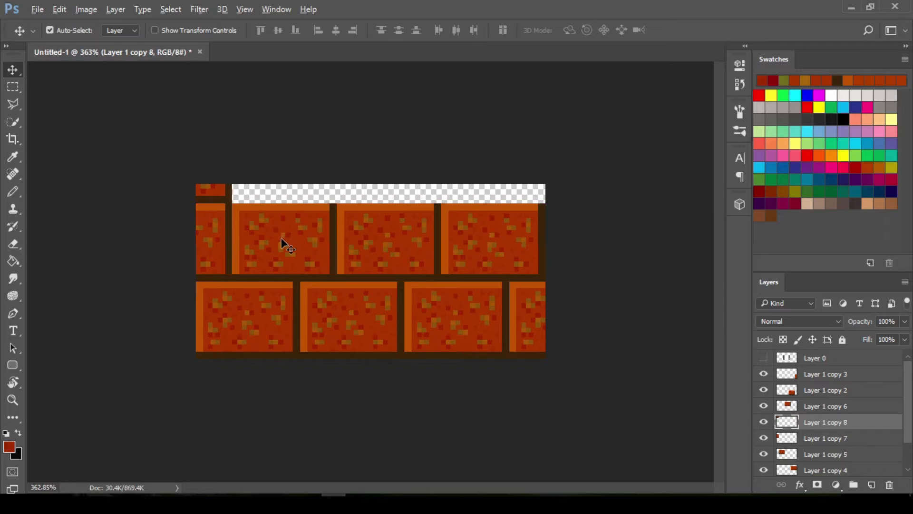
left_click_drag(283, 243, 276, 165)
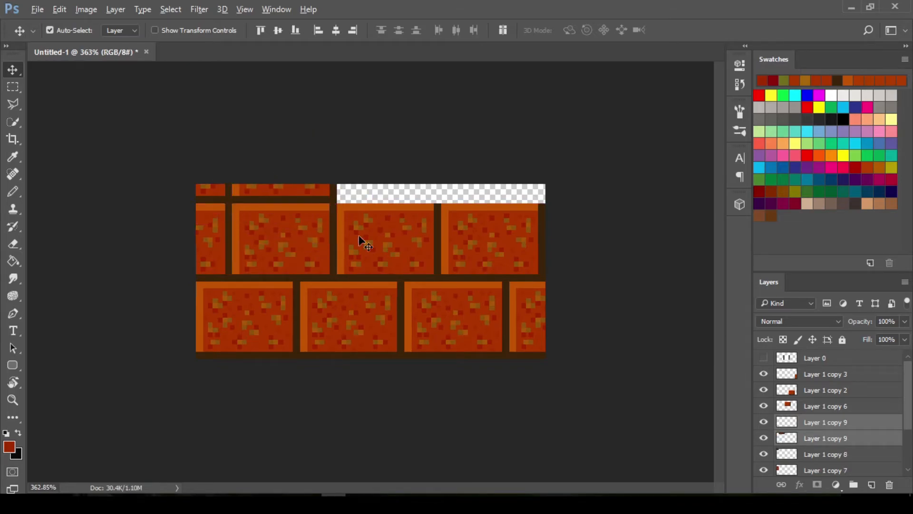
left_click_drag(359, 235, 359, 161)
left_click(468, 243)
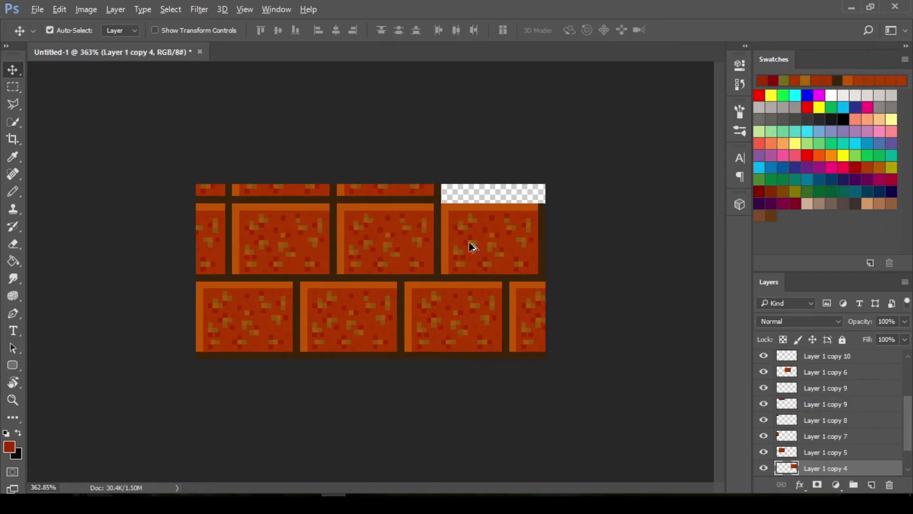
left_click_drag(469, 243, 462, 171)
Examine the brick wall at several zoom levels and review its stack of layer copies
scroll(499, 251, "down", 3)
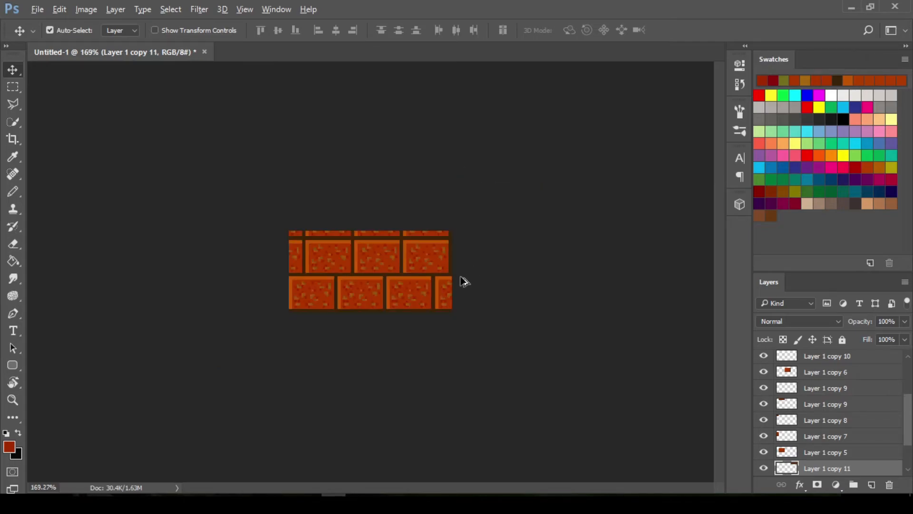
scroll(430, 301, "down", 1)
scroll(432, 299, "up", 5)
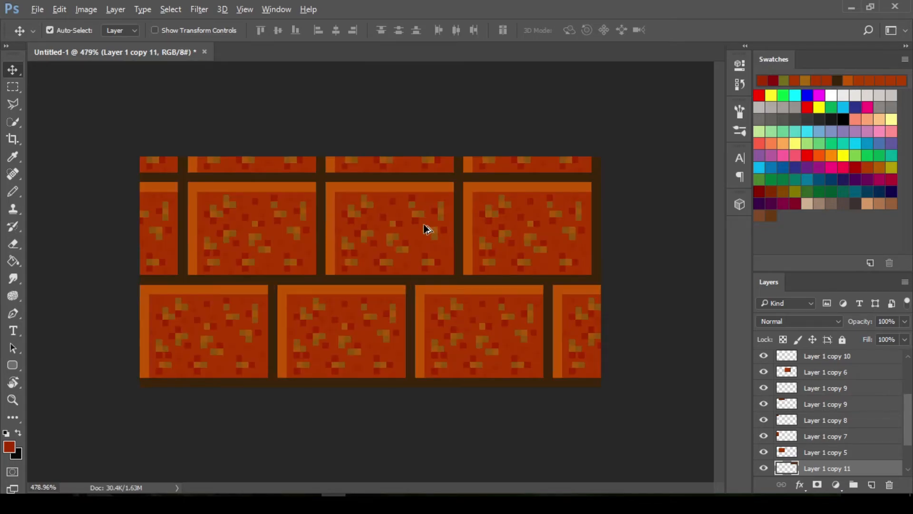
scroll(388, 262, "down", 6)
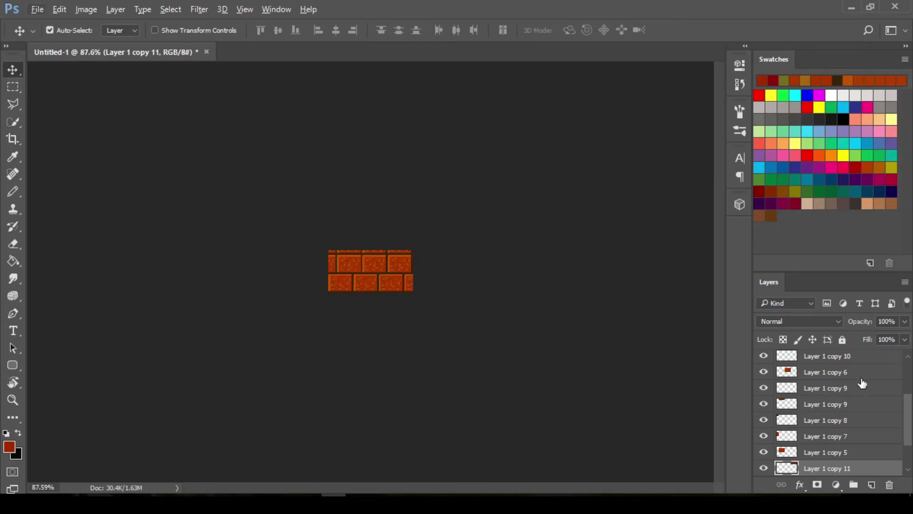
scroll(832, 436, "down", 1)
scroll(813, 434, "up", 3)
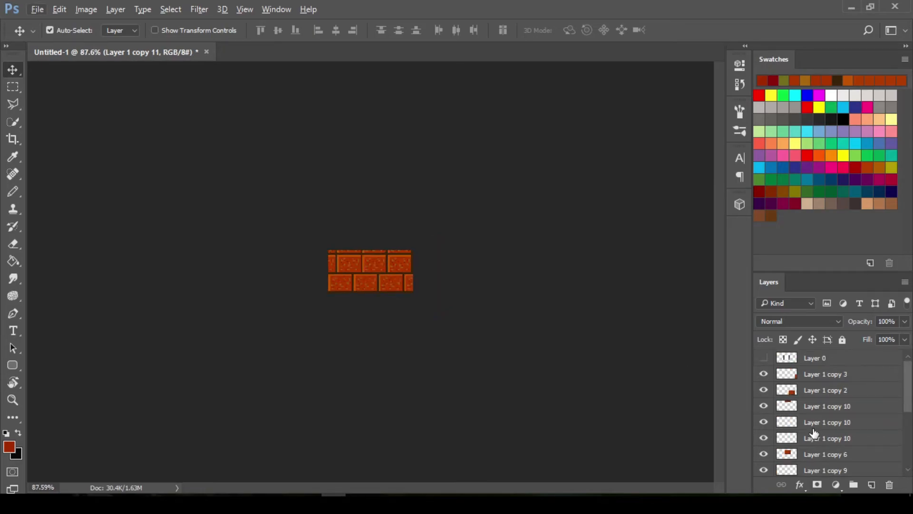
scroll(800, 400, "down", 3)
scroll(800, 391, "up", 3)
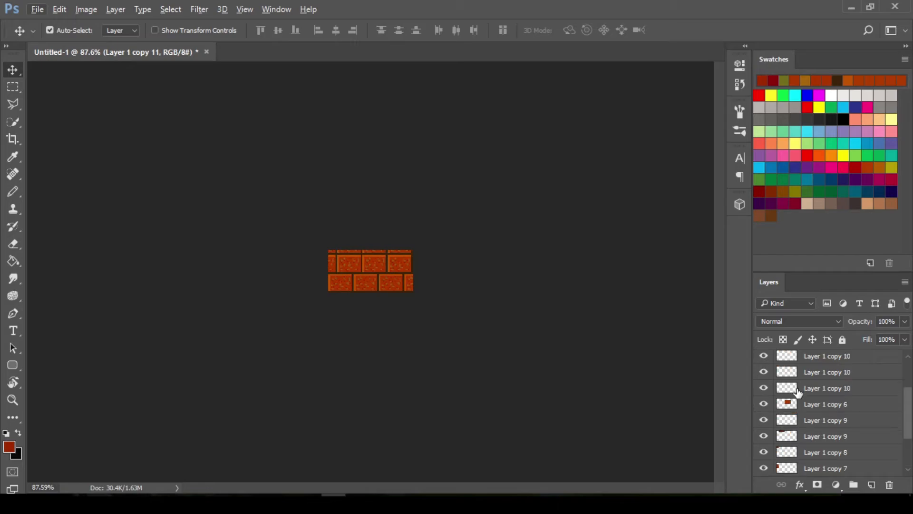
scroll(818, 396, "down", 3)
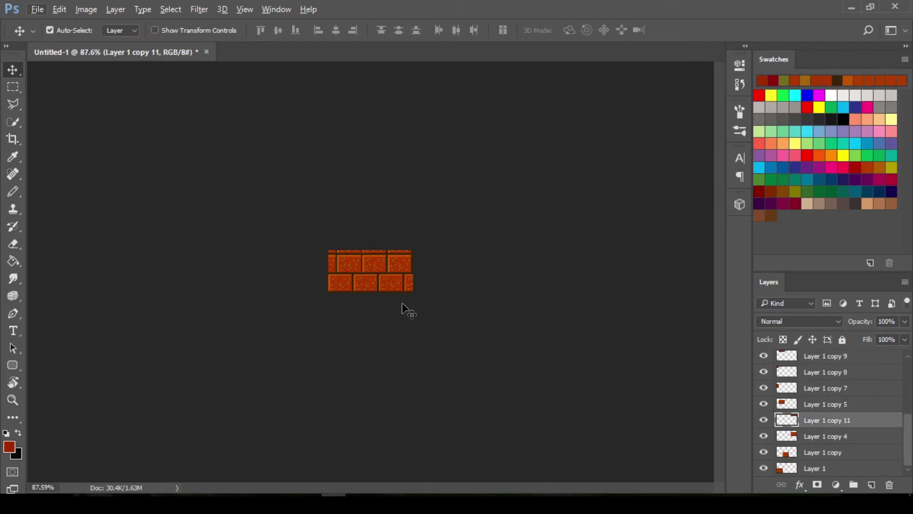
scroll(399, 303, "up", 5)
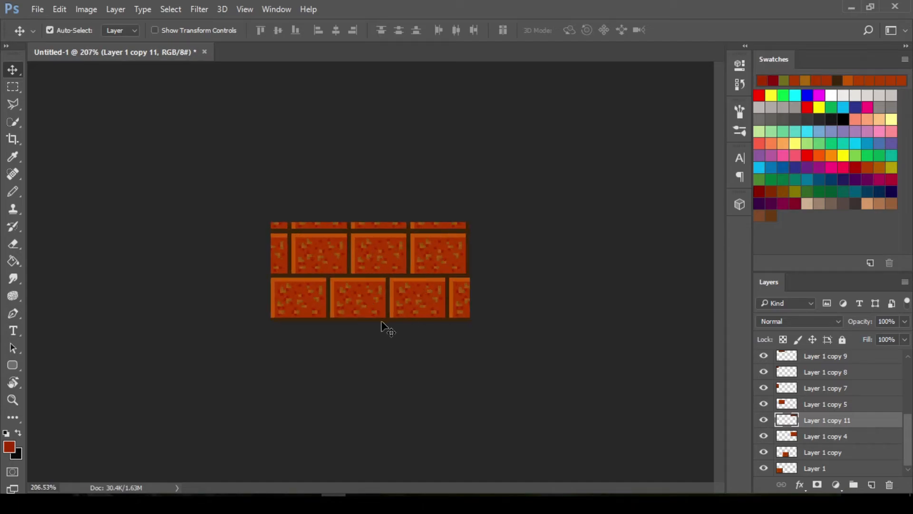
Define the staggered brick wall artwork as a new named pattern
left_click(88, 9)
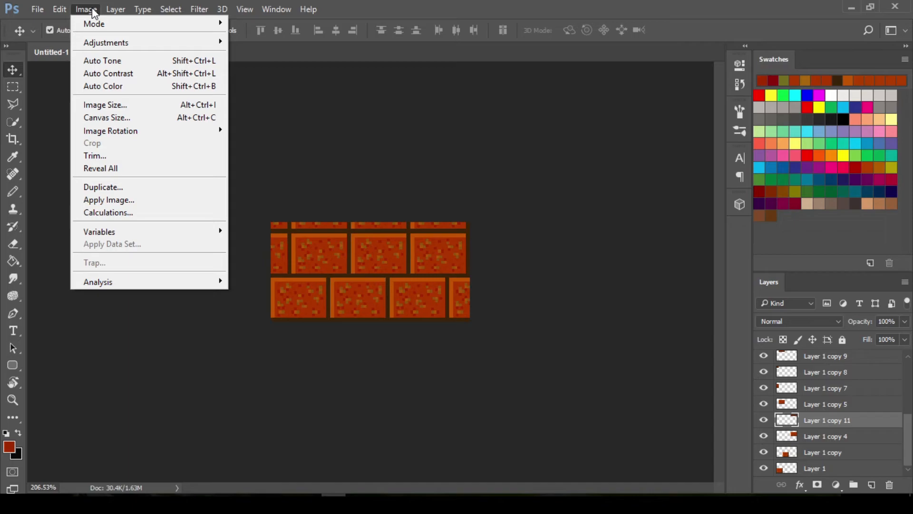
left_click(86, 10)
left_click(59, 9)
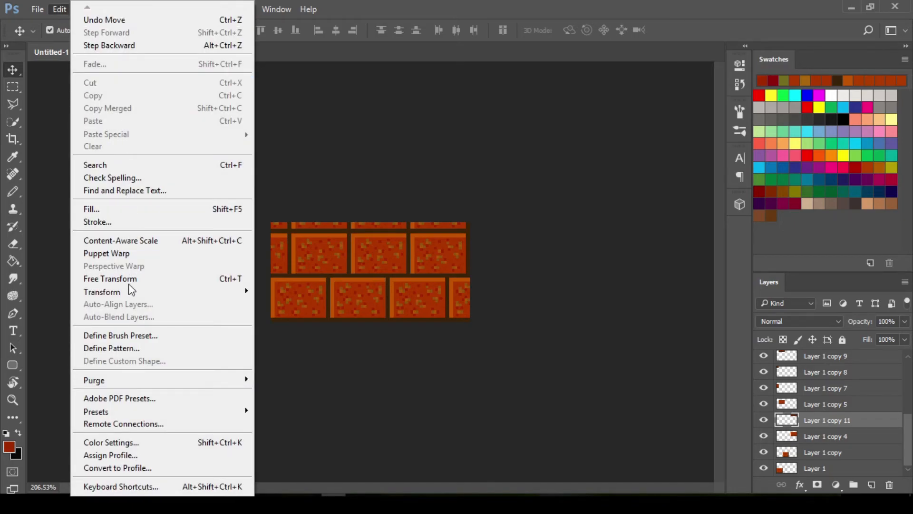
left_click(139, 351)
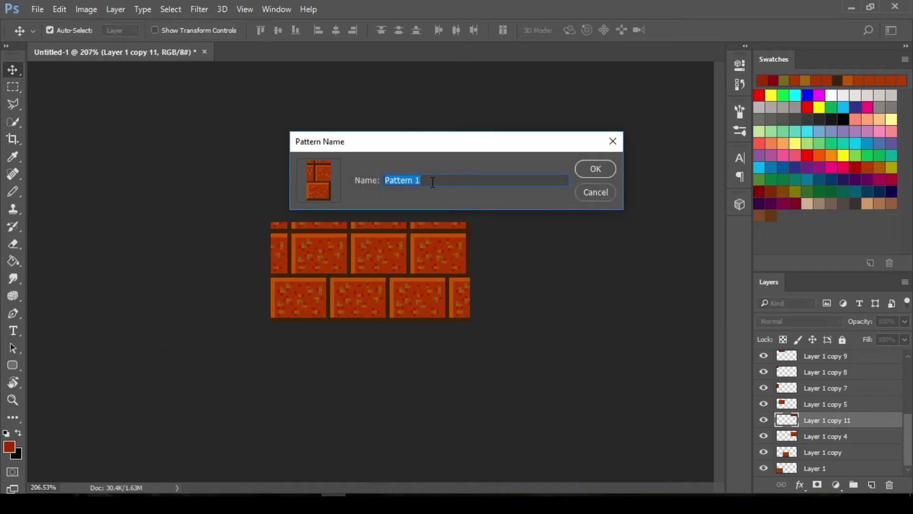
key("BackSpace")
left_click(588, 167)
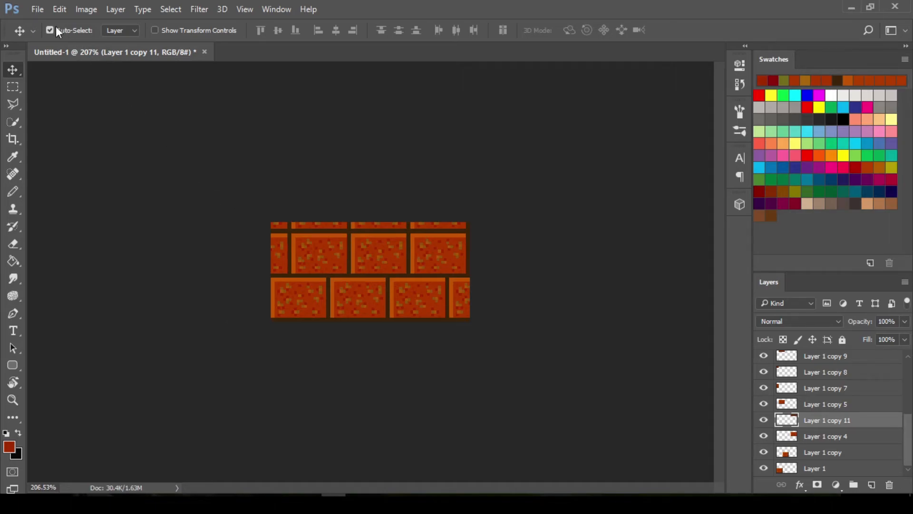
Create a new document from the Default Photoshop Size preset, 7 x 5 in at 300 ppi
left_click(38, 9)
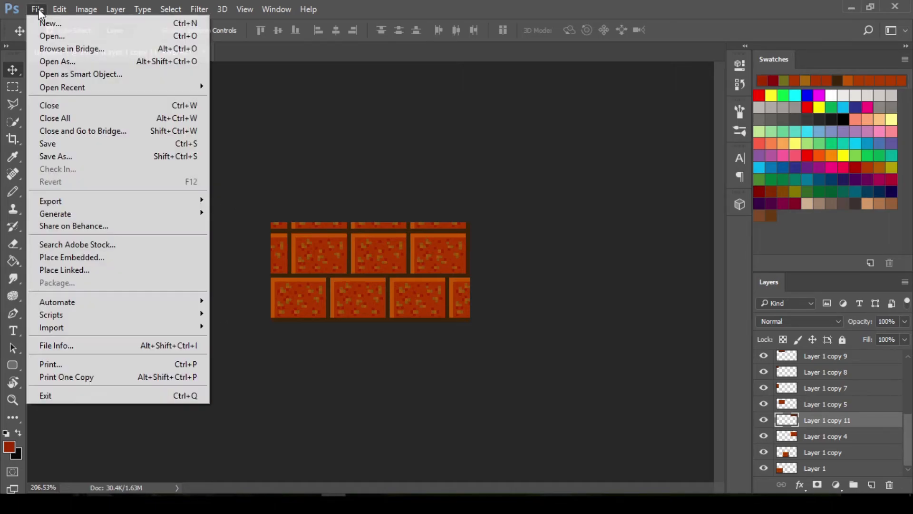
left_click(53, 21)
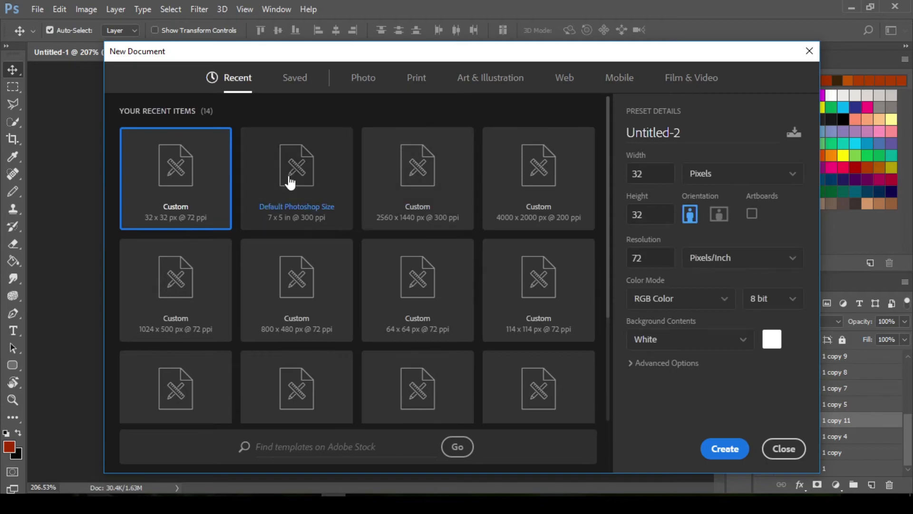
left_click(276, 191)
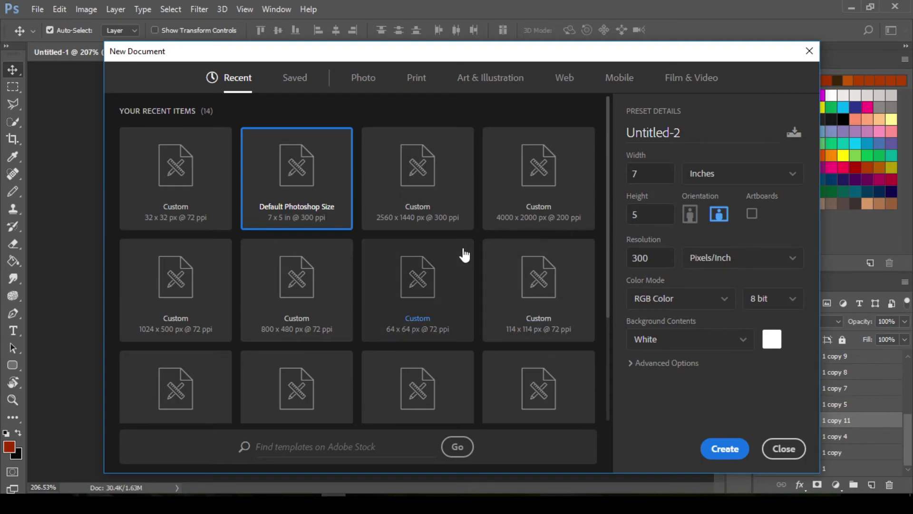
scroll(291, 281, "down", 3)
scroll(291, 282, "up", 3)
left_click(725, 450)
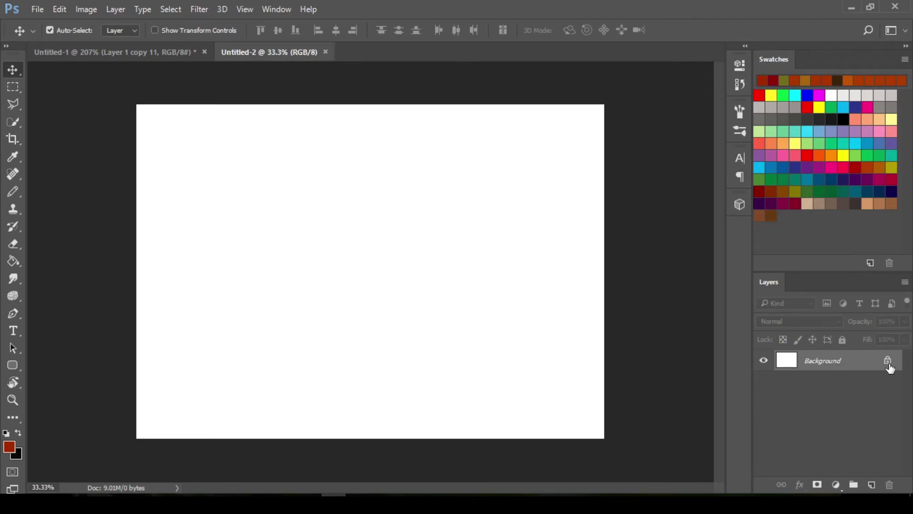
Select a full-width rectangular strip covering about the lower third of the canvas with the Rectangular Marquee
left_click(16, 94)
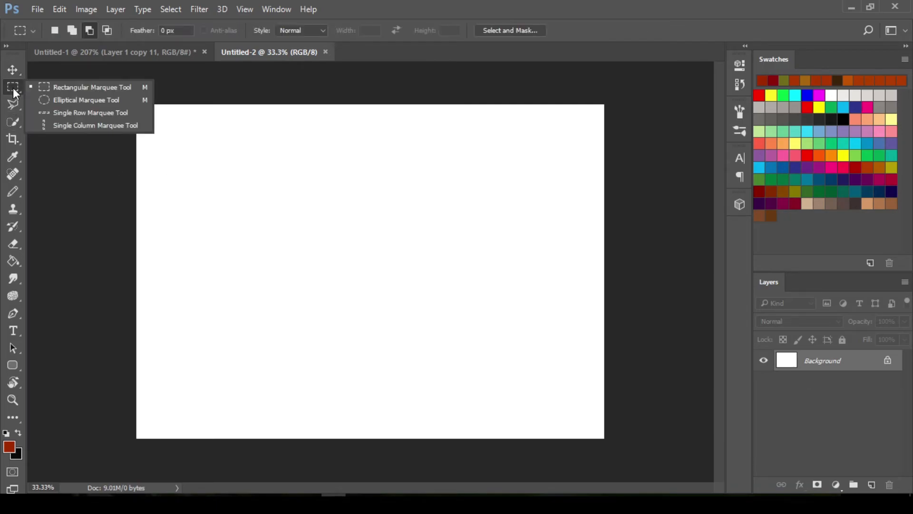
left_click(66, 89)
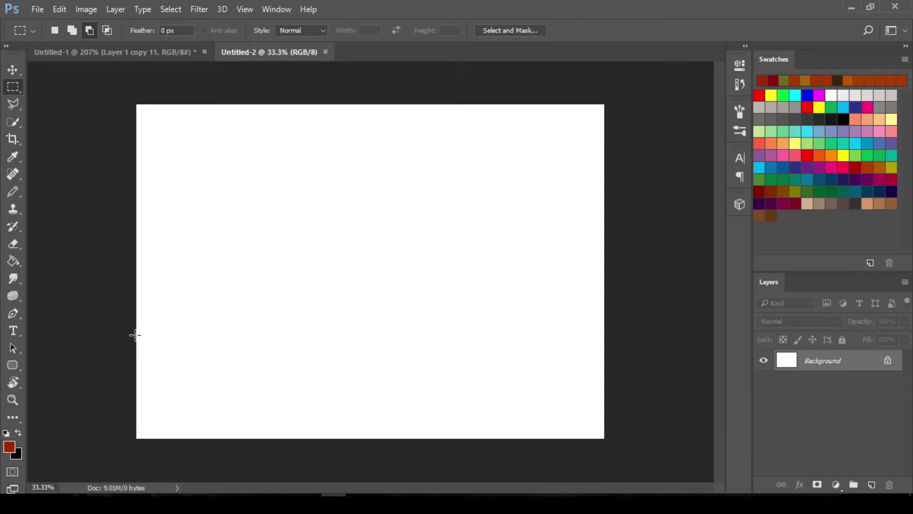
left_click_drag(166, 352, 605, 440)
Set the Paint Bucket to fill with the staggered brick pattern and fill the selected strip
key("g")
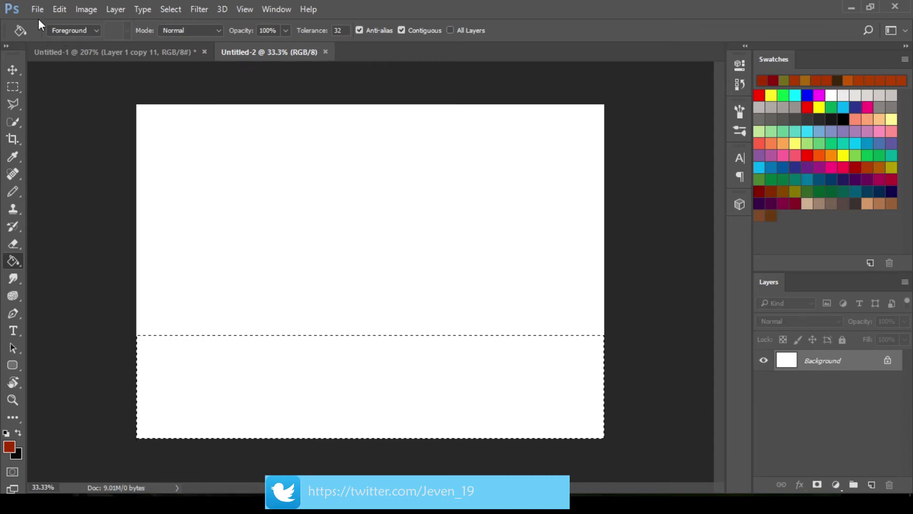
left_click(95, 29)
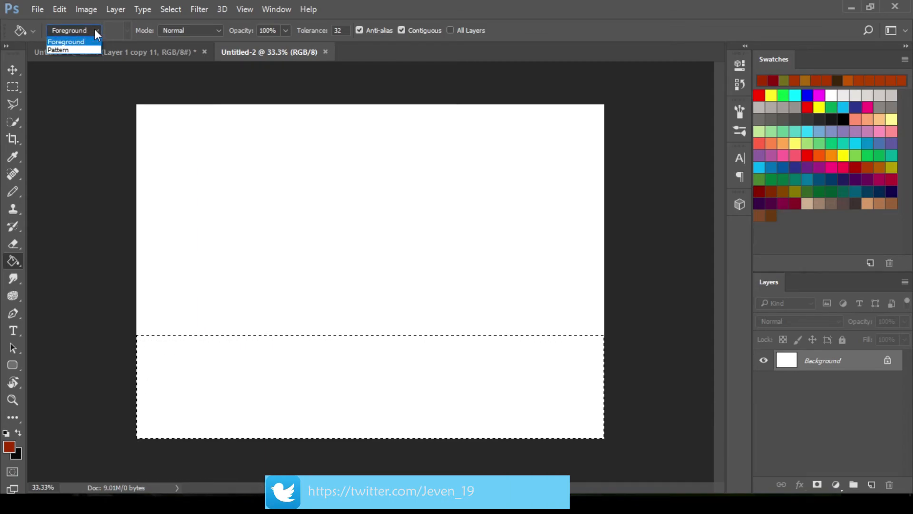
left_click(67, 49)
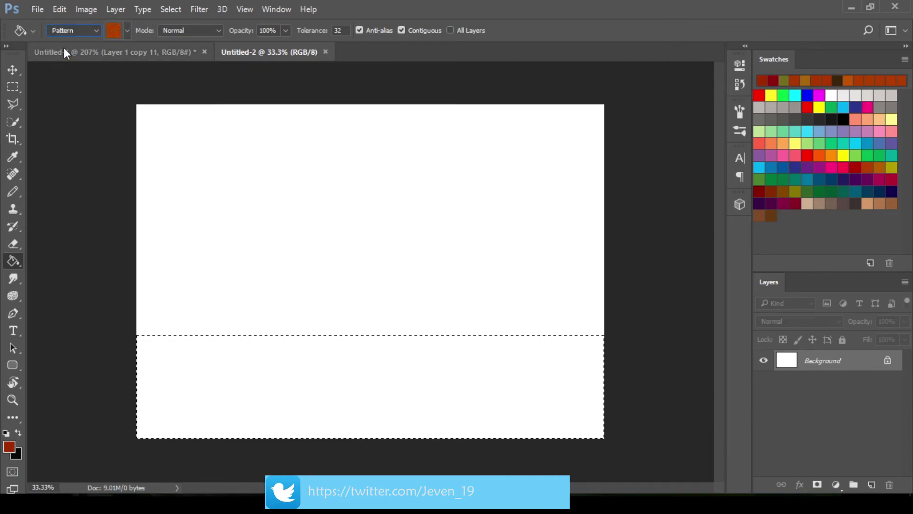
left_click(126, 30)
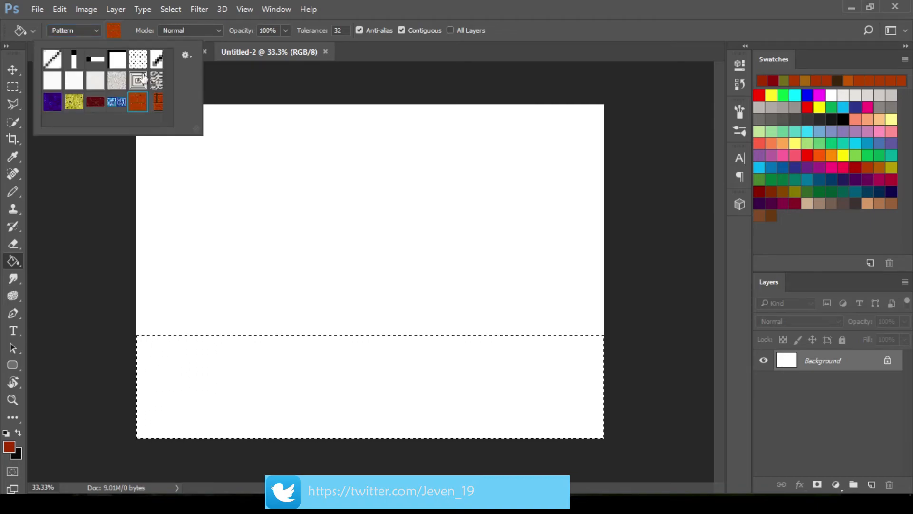
left_click(157, 103)
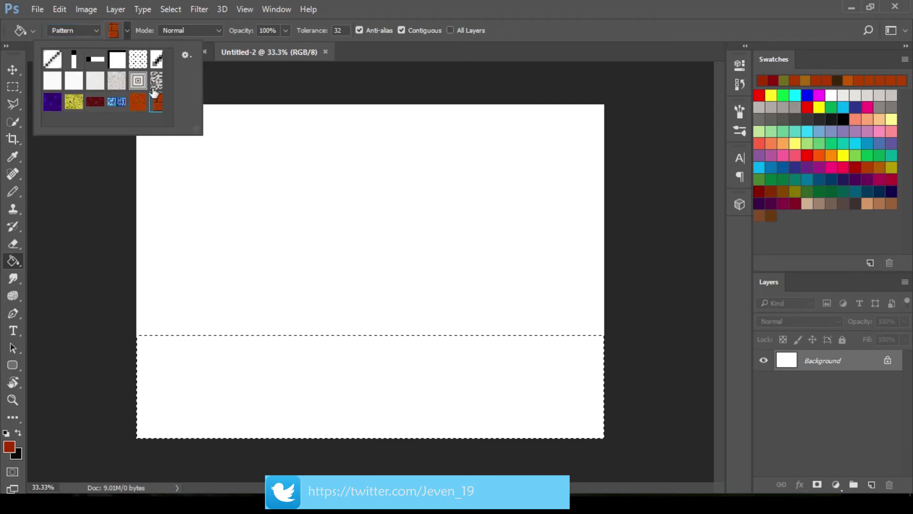
left_click(127, 31)
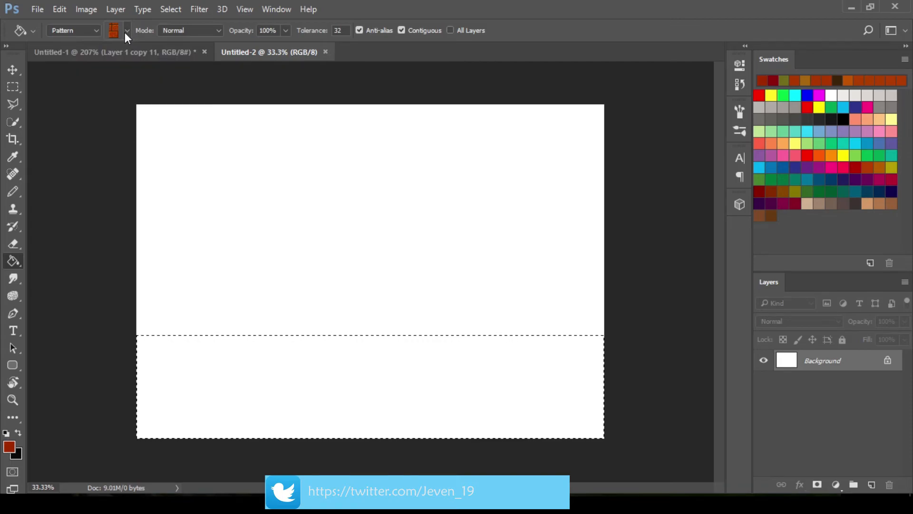
left_click(228, 383)
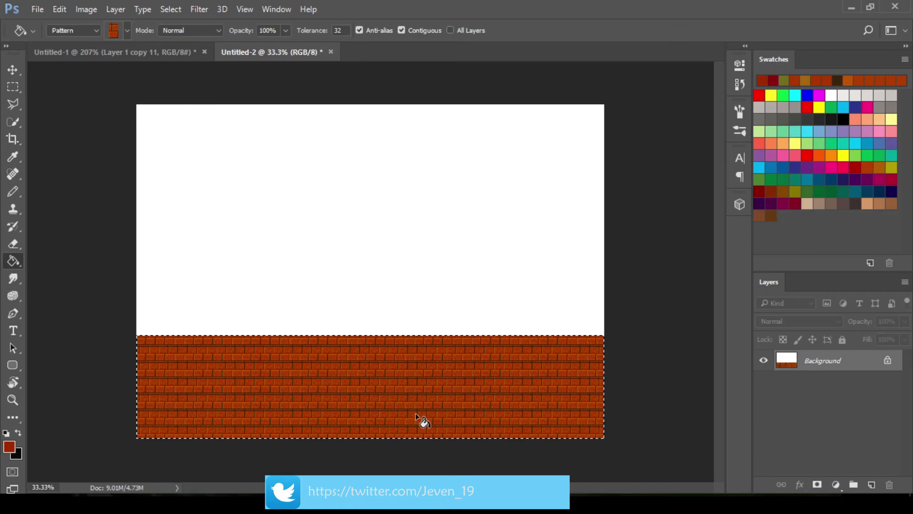
Examine the tiled brick fill at several zoom levels to judge how the pattern repeats
scroll(423, 421, "up", 3)
scroll(408, 367, "down", 2)
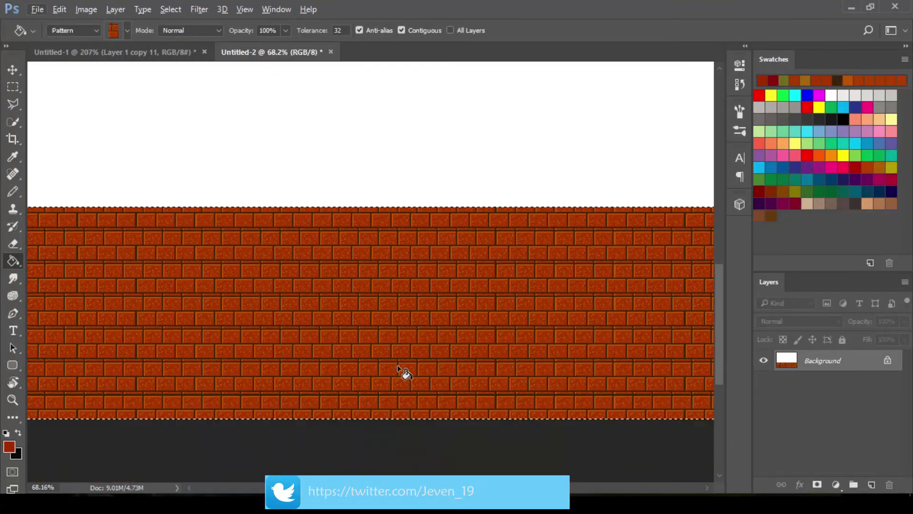
scroll(399, 369, "down", 2)
scroll(357, 328, "up", 3)
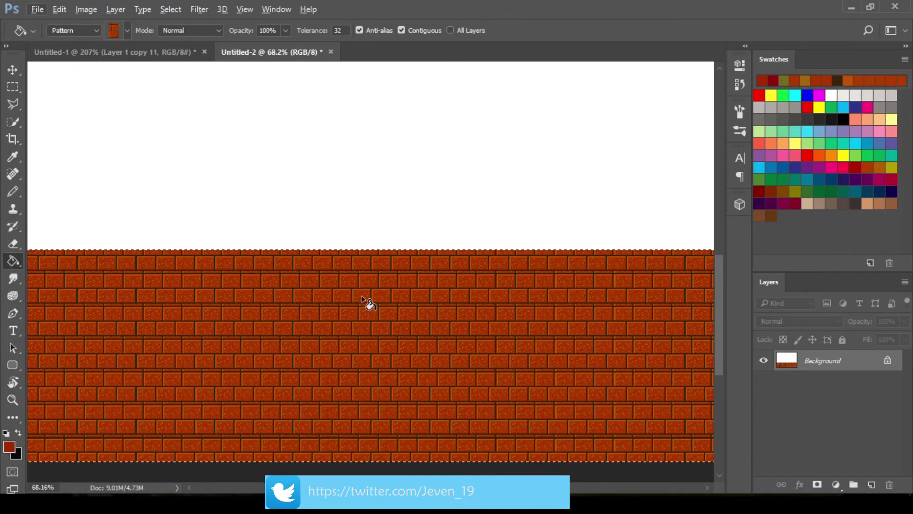
scroll(369, 302, "down", 3)
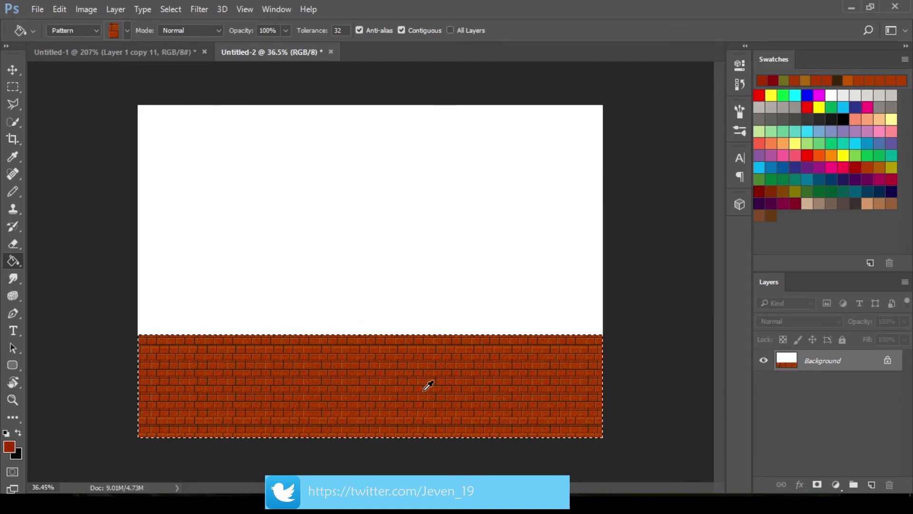
scroll(428, 386, "up", 4)
scroll(421, 390, "up", 2)
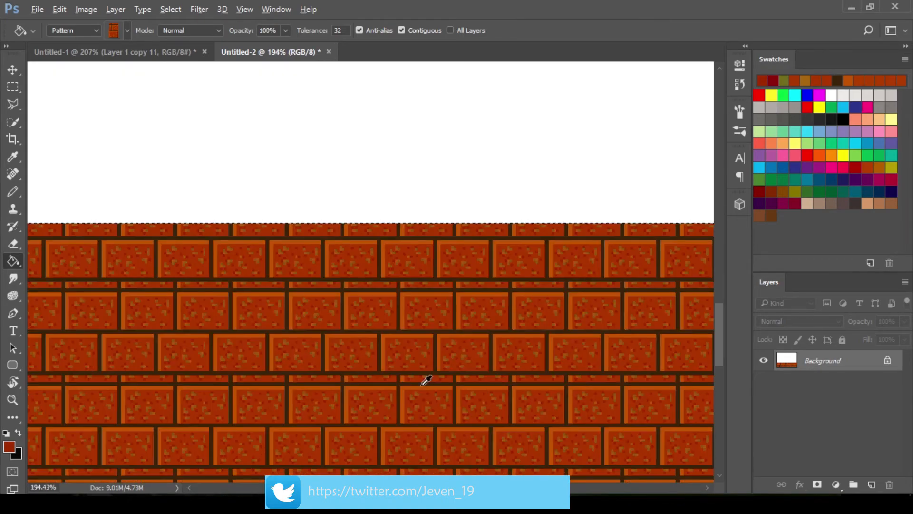
scroll(425, 375, "up", 3)
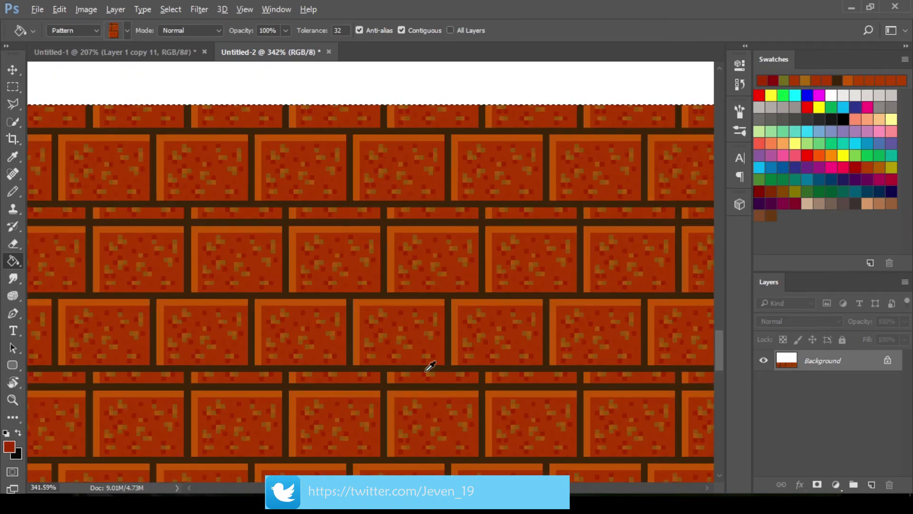
scroll(430, 366, "down", 4)
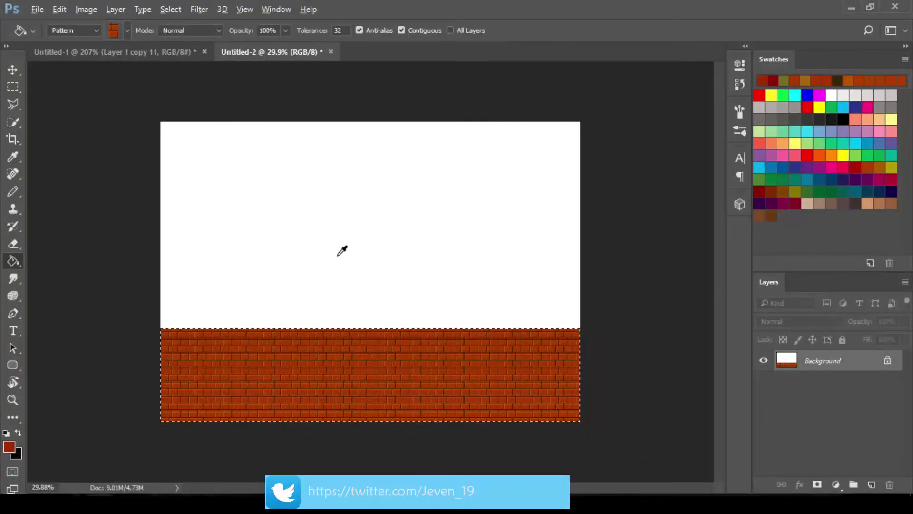
scroll(342, 251, "up", 2)
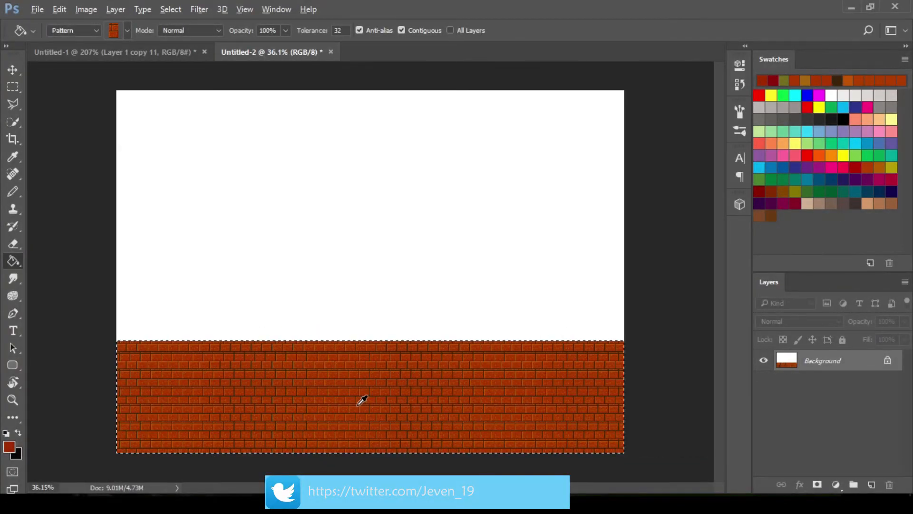
scroll(361, 401, "down", 3)
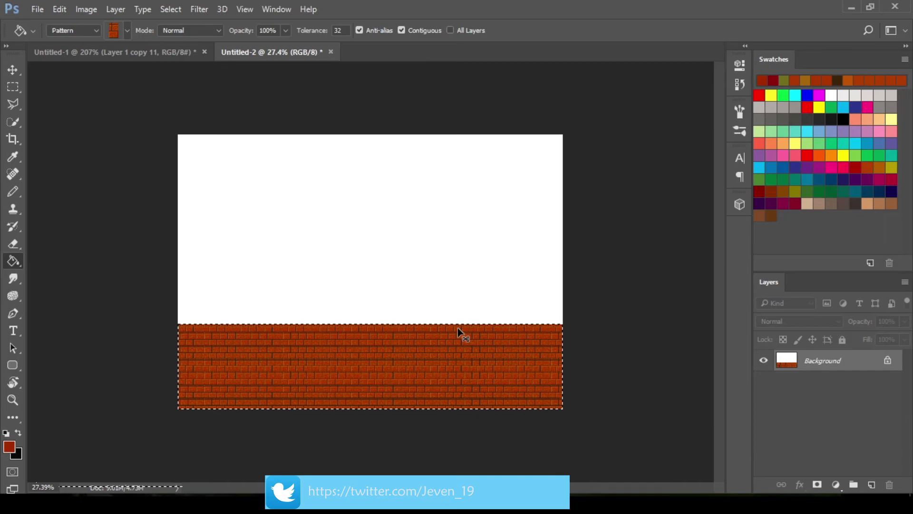
Deselect the brick-filled strip and inspect its repeating rows up close
key("ctrl+d")
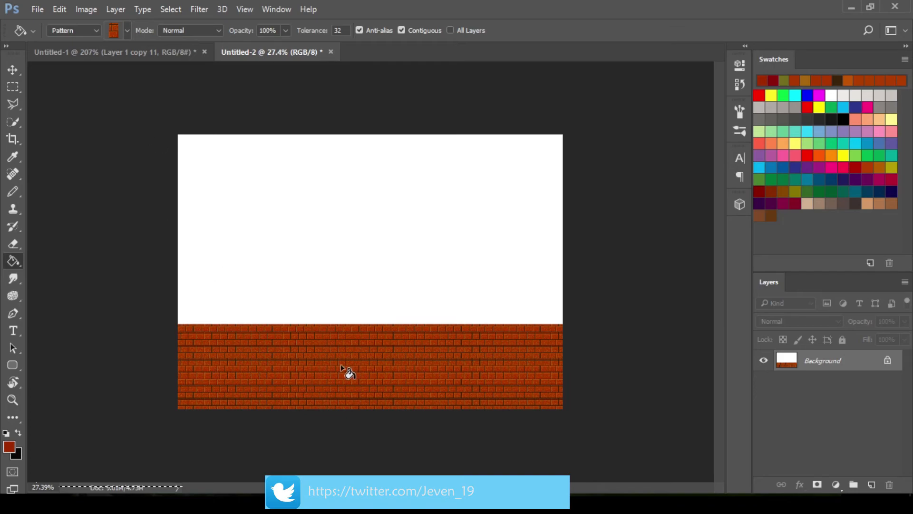
scroll(335, 363, "up", 5)
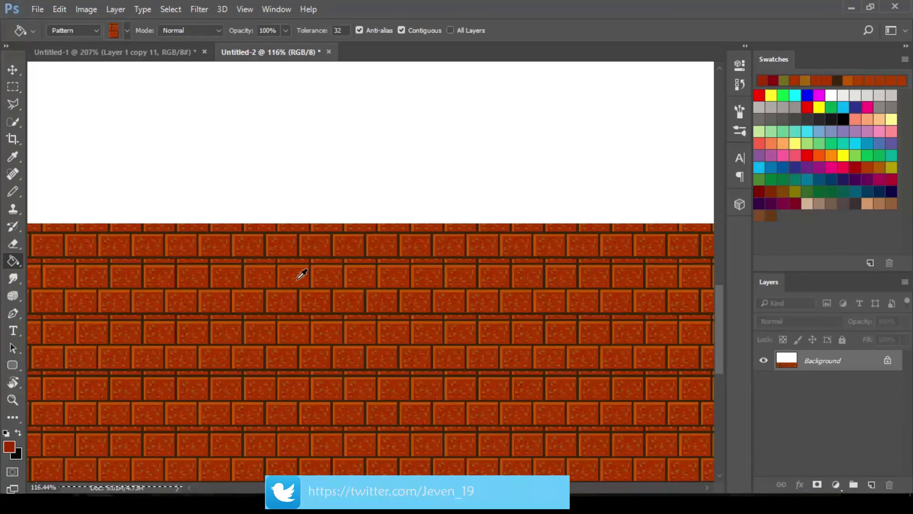
scroll(301, 274, "up", 4)
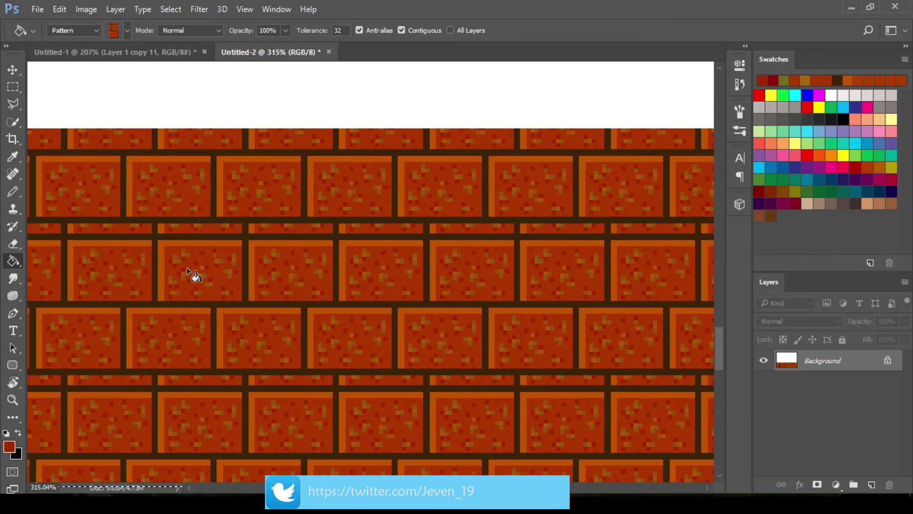
scroll(432, 236, "down", 6)
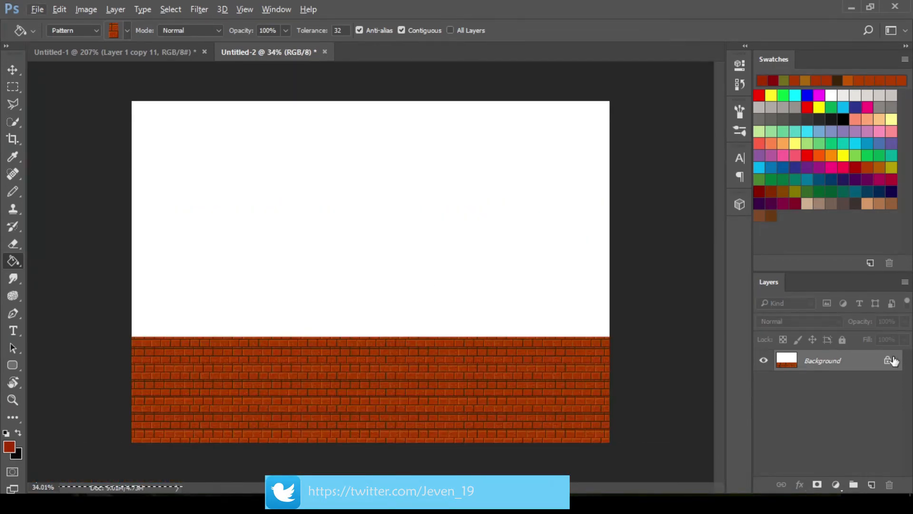
Unlock the Background layer, add an empty layer beneath it and hide the white layer with the bricks
left_click(890, 360)
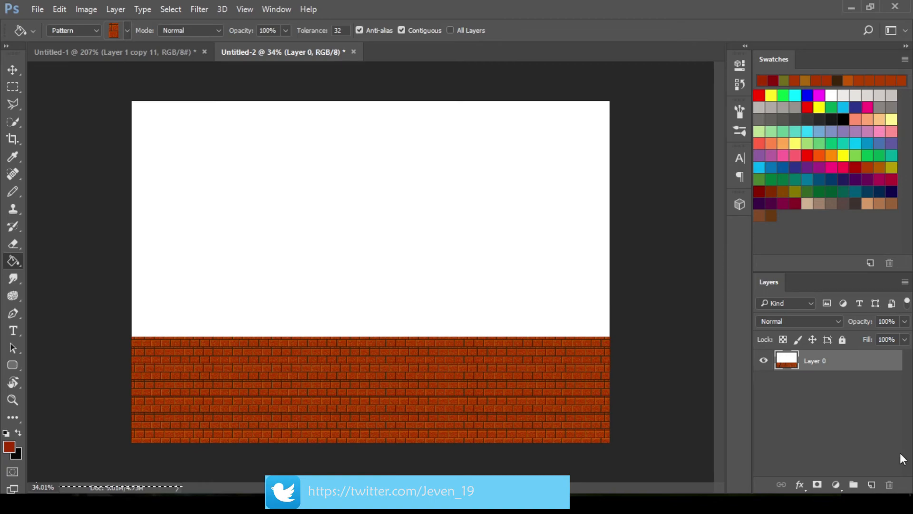
left_click(871, 485, "ctrl")
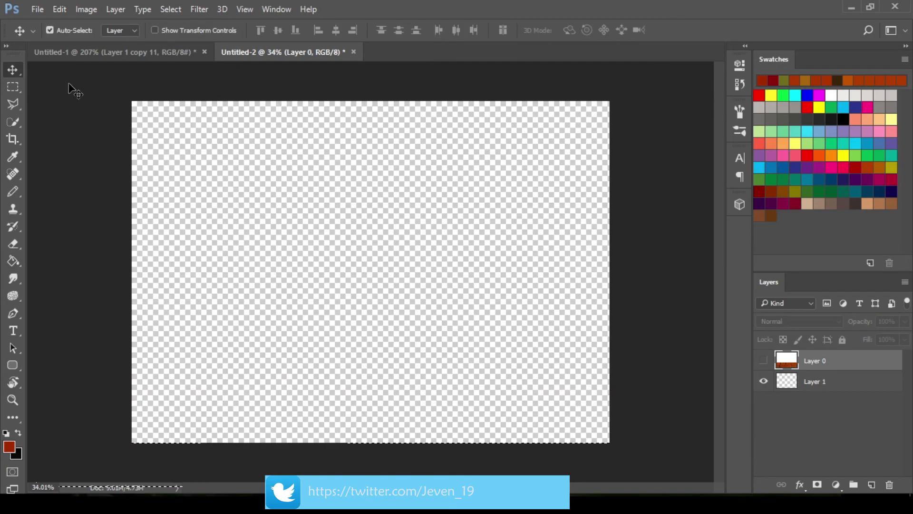
Fill a full-width strip along the lower edge of the empty transparent layer with the brick pattern and deselect it
left_click(12, 87)
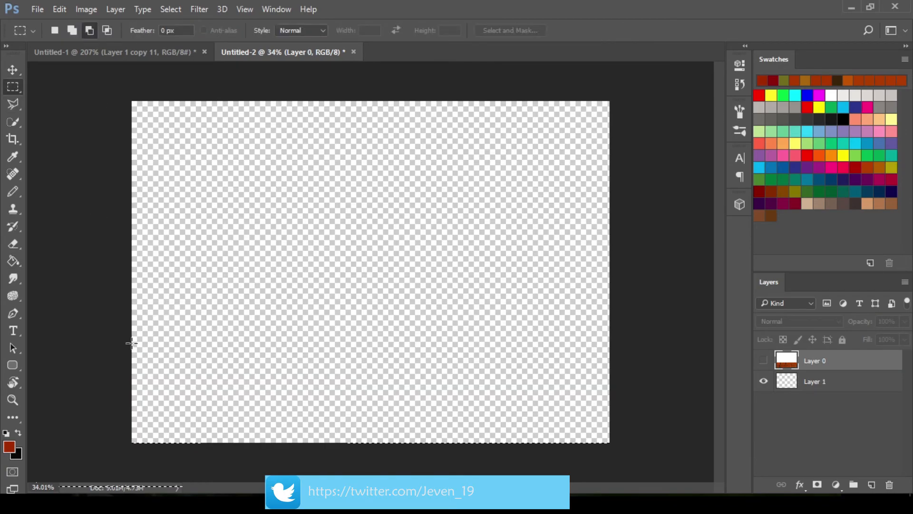
left_click_drag(130, 342, 612, 445)
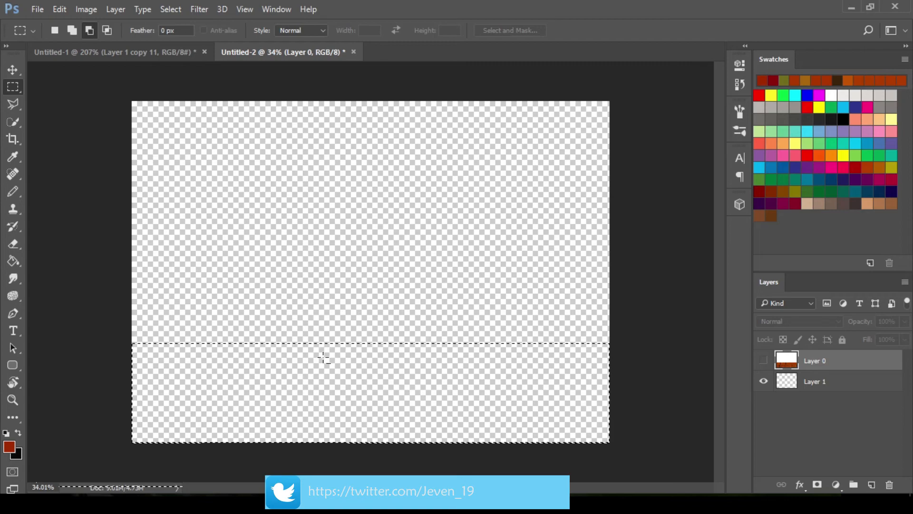
key("g")
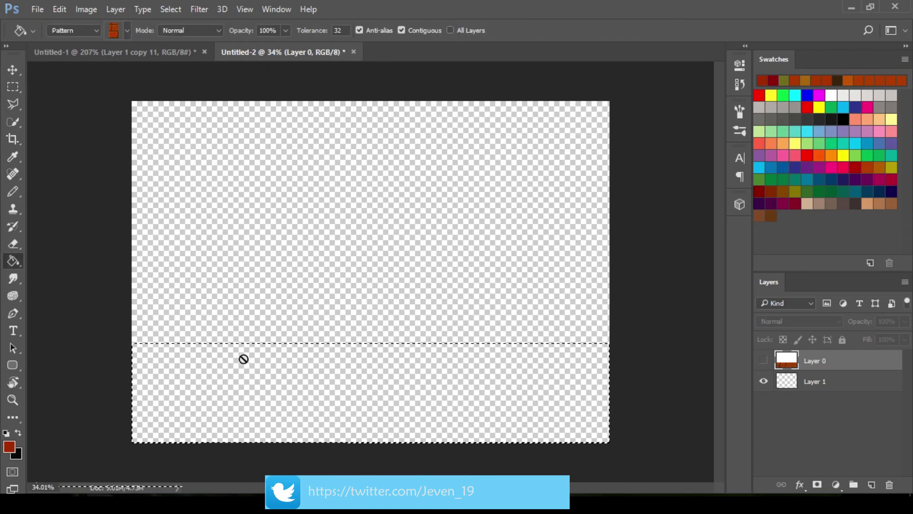
left_click(826, 390)
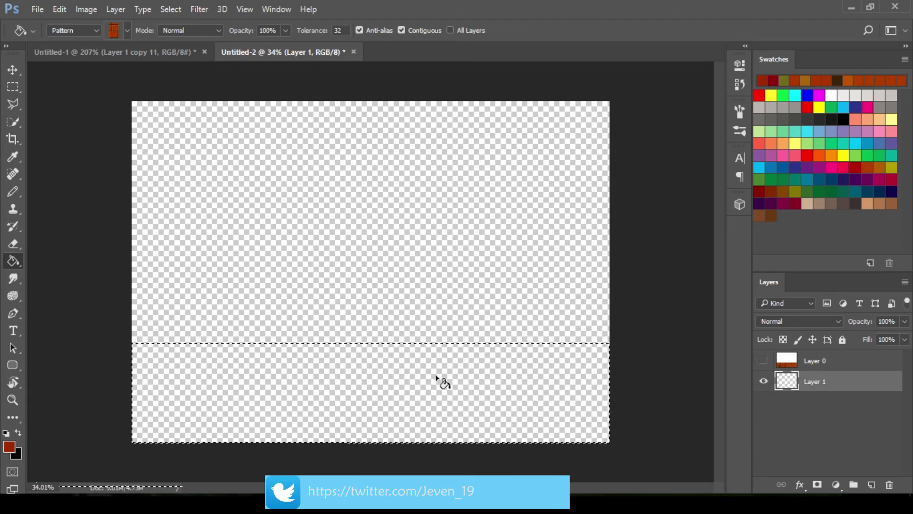
left_click(374, 391)
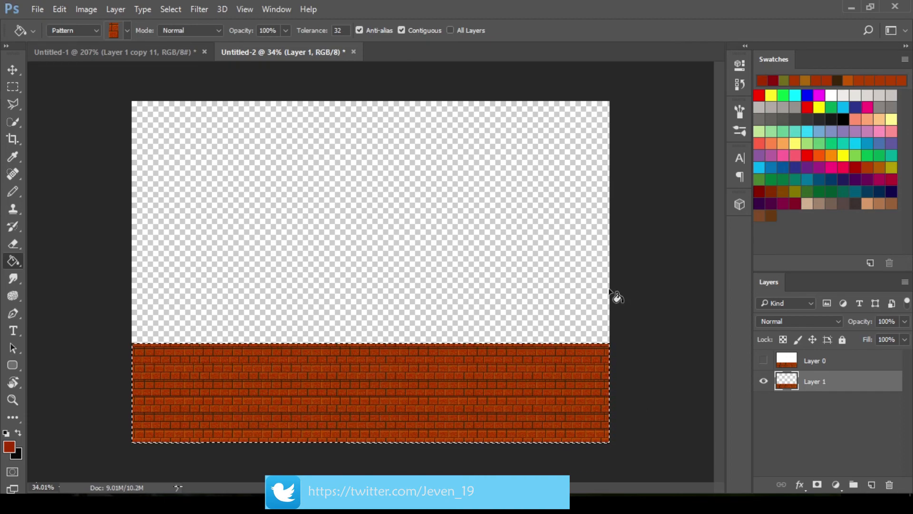
key("ctrl+d")
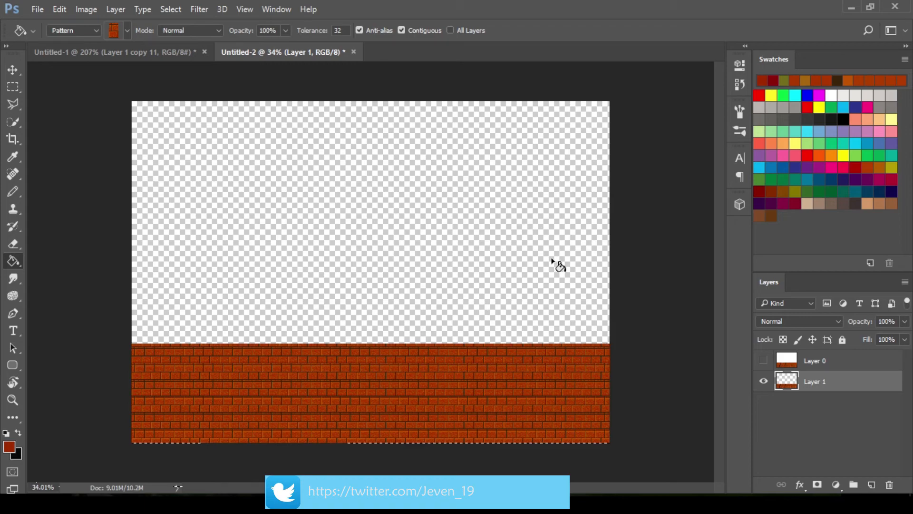
Begin saving the brick image as a new file and choose the Documents > Tut > Assets folder as its destination
key("v")
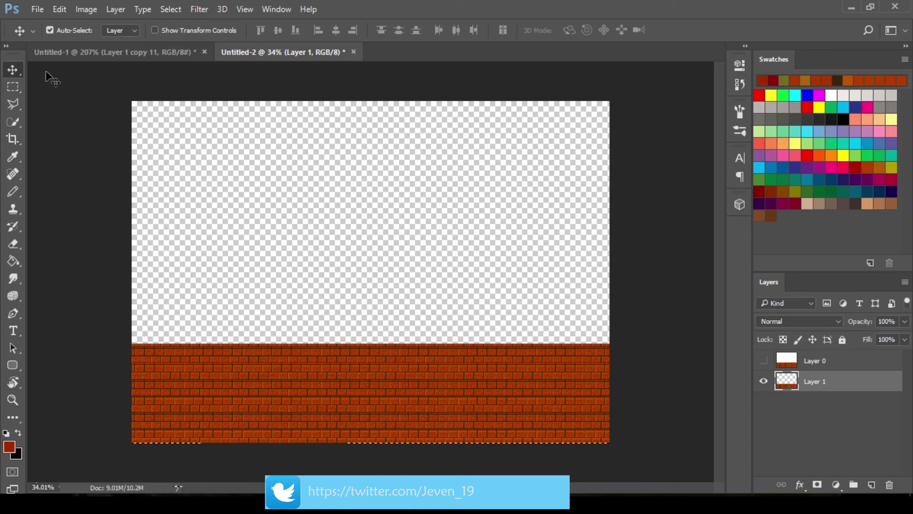
left_click(38, 9)
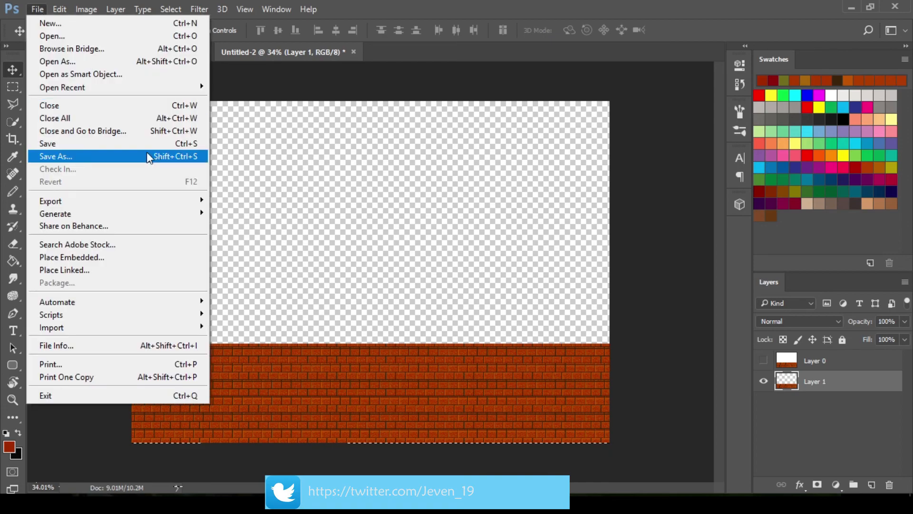
mouse_move(162, 205)
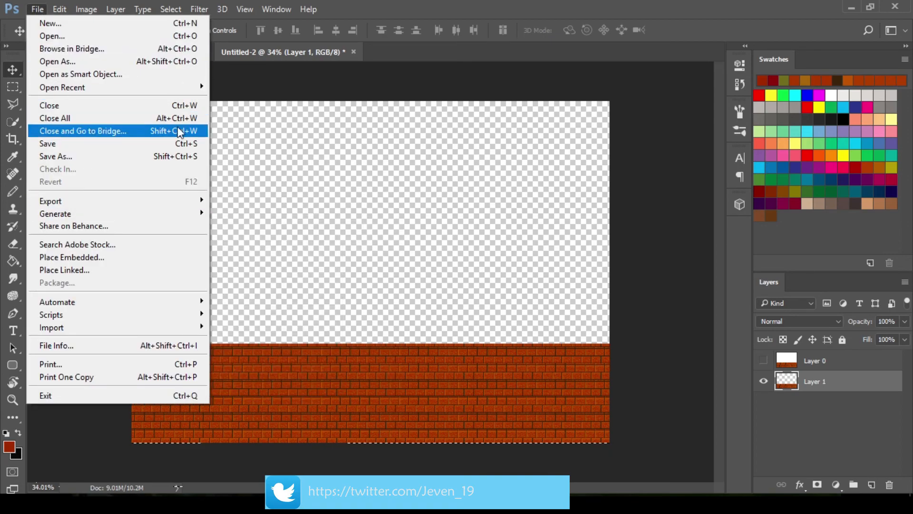
left_click(170, 158)
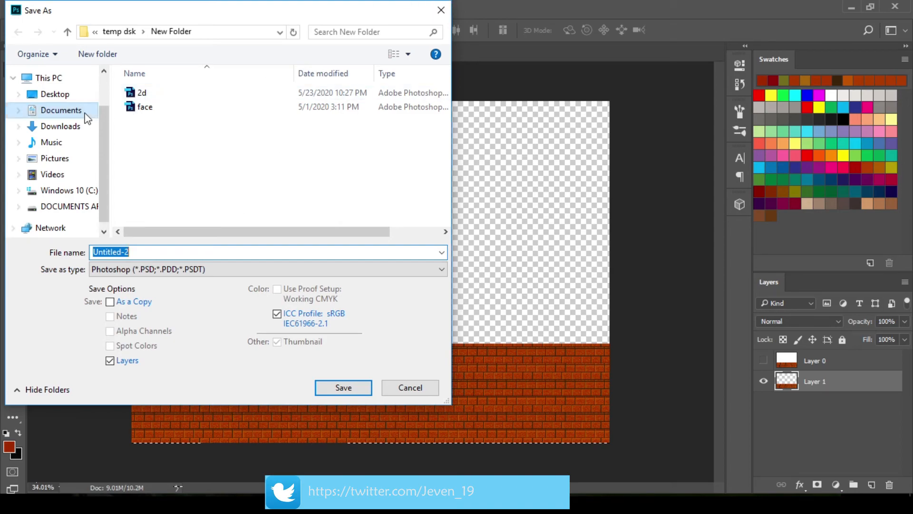
left_click(87, 128)
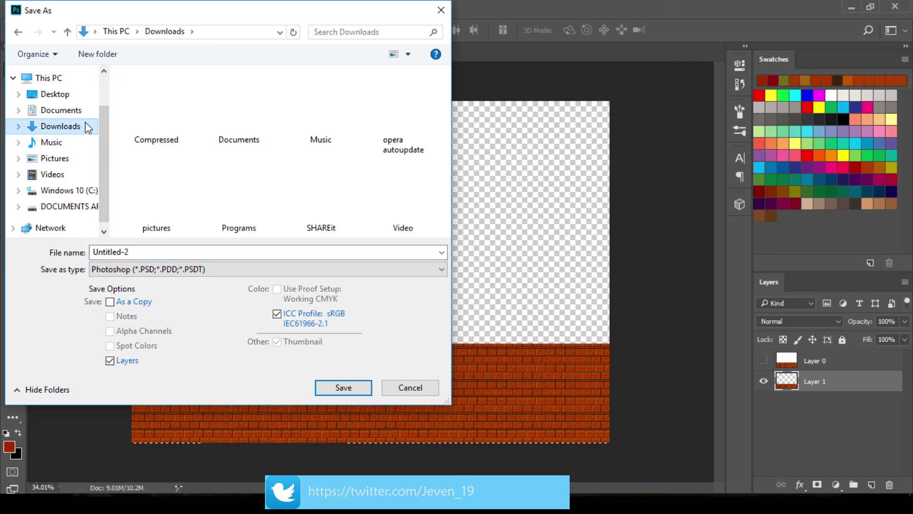
left_click(87, 116)
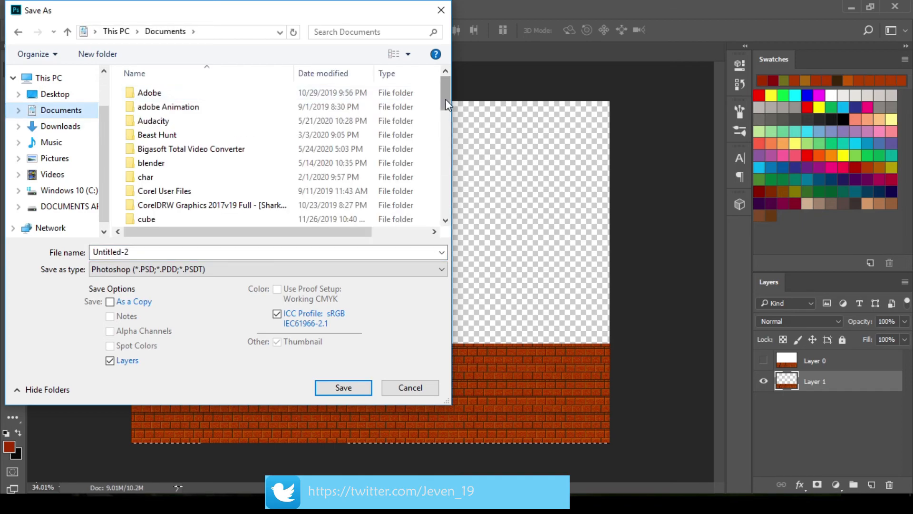
left_click_drag(445, 99, 447, 176)
left_click(390, 219)
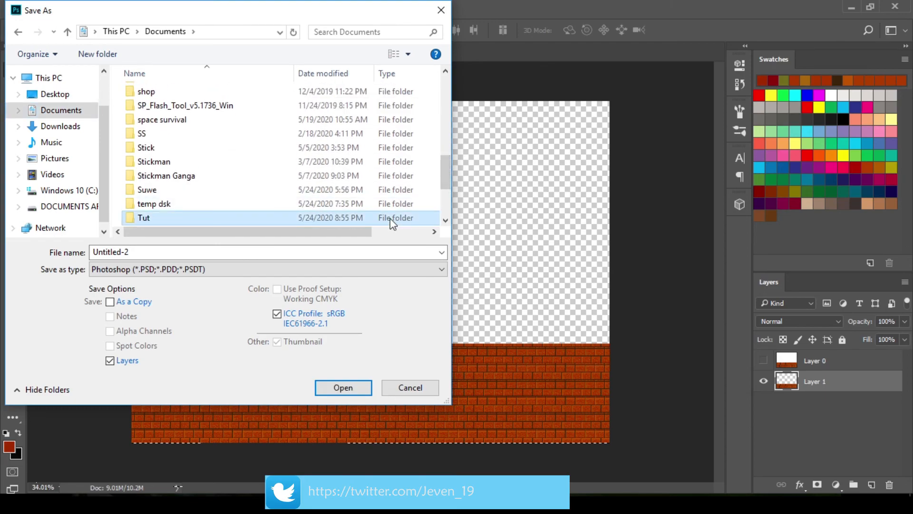
double_click(390, 219)
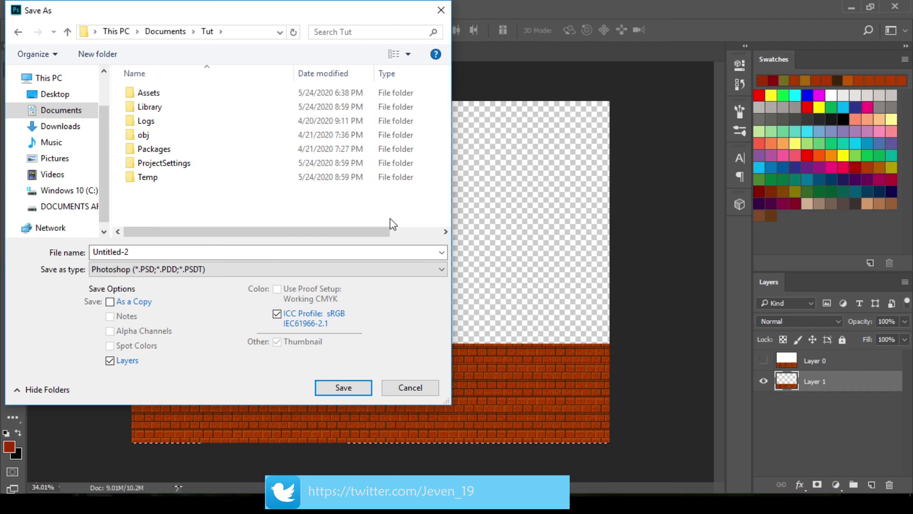
double_click(265, 96)
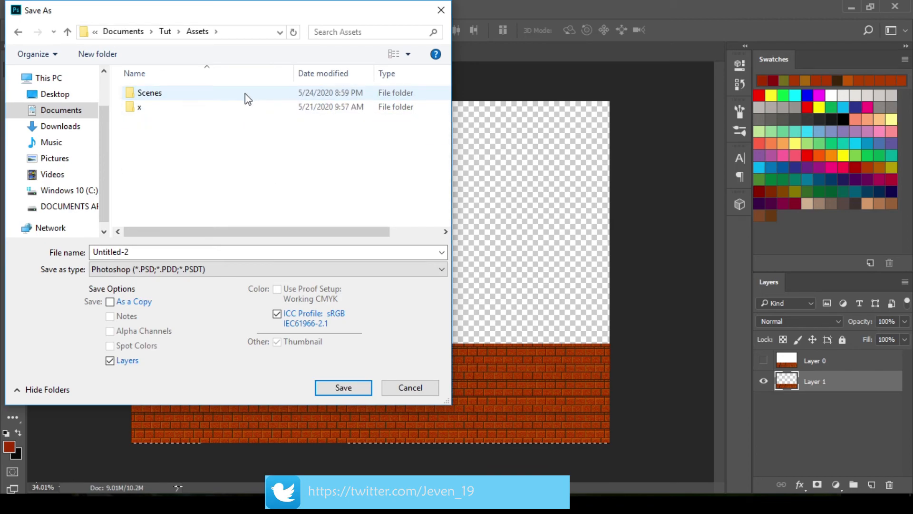
Name the file floor and save it in Photoshop format with Maximize Compatibility on
left_click(203, 255)
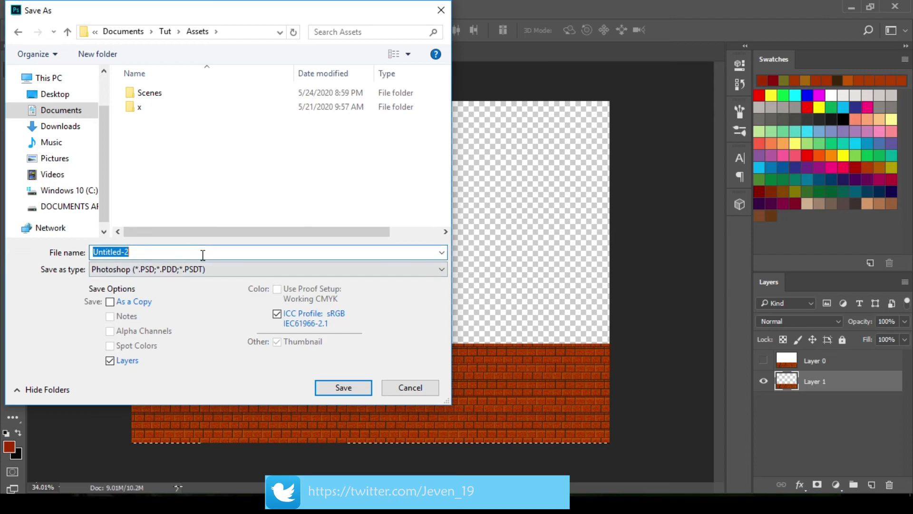
type("floor")
key("Return")
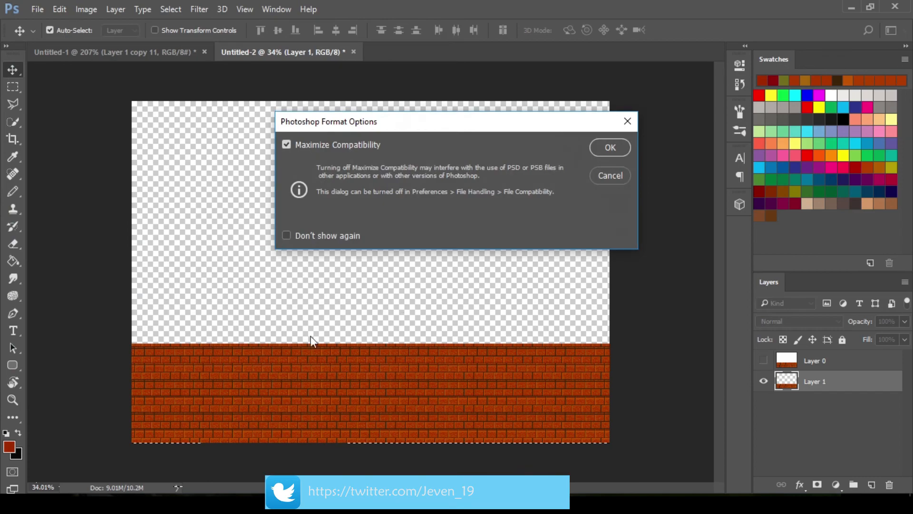
left_click(614, 147)
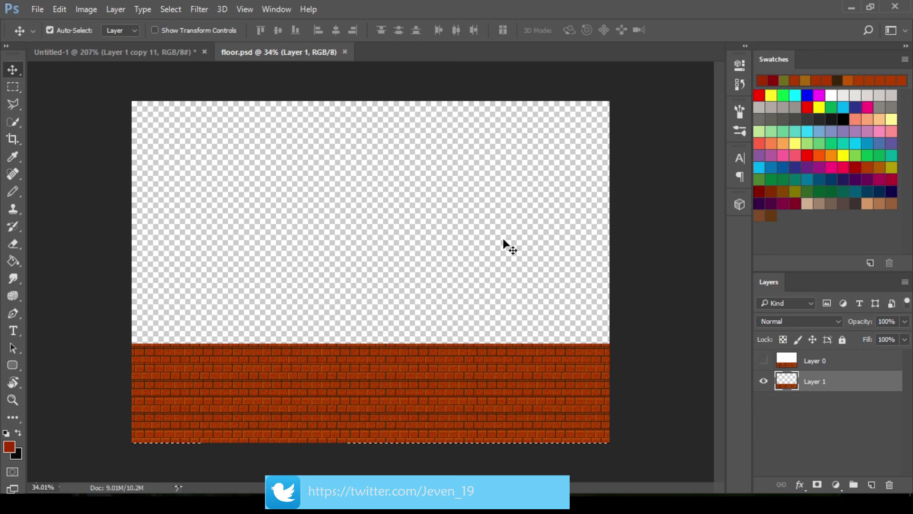
Switch to Unity and inspect the sprite contained in the imported floor asset
key("alt+Tab")
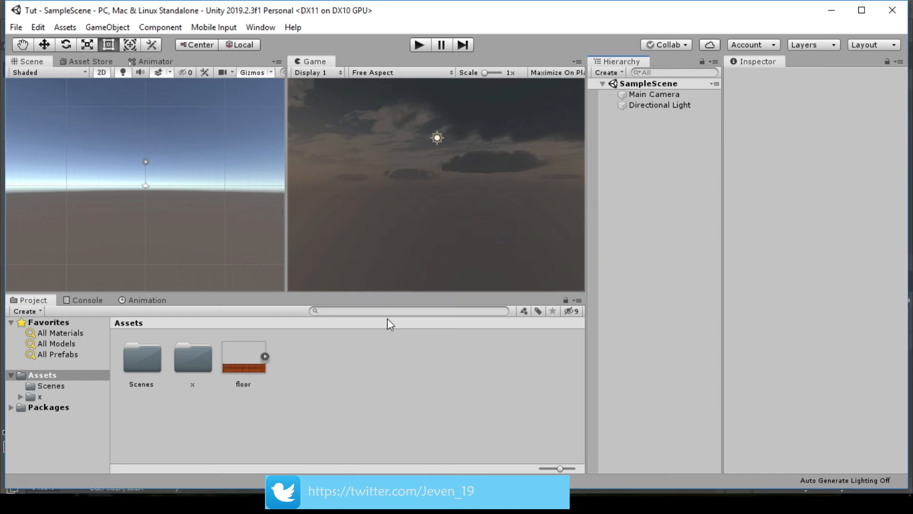
left_click(265, 357)
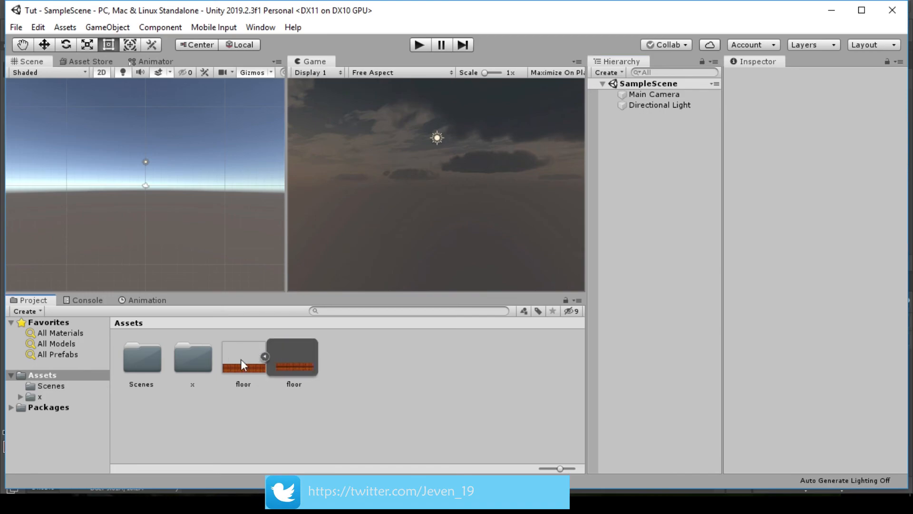
left_click(265, 357)
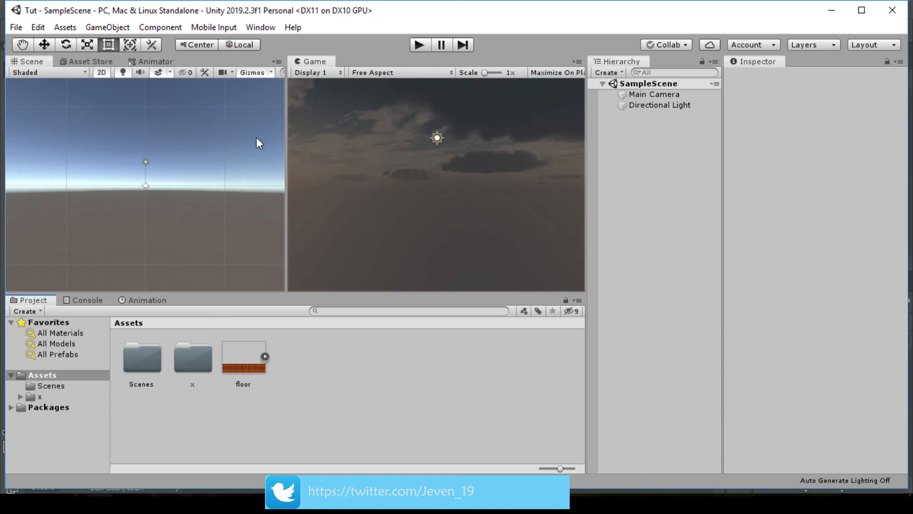
In the project's Editor settings, switch the Default Behaviour Mode to 3D and back to 2D, and close the settings
left_click(20, 27)
mouse_move(35, 29)
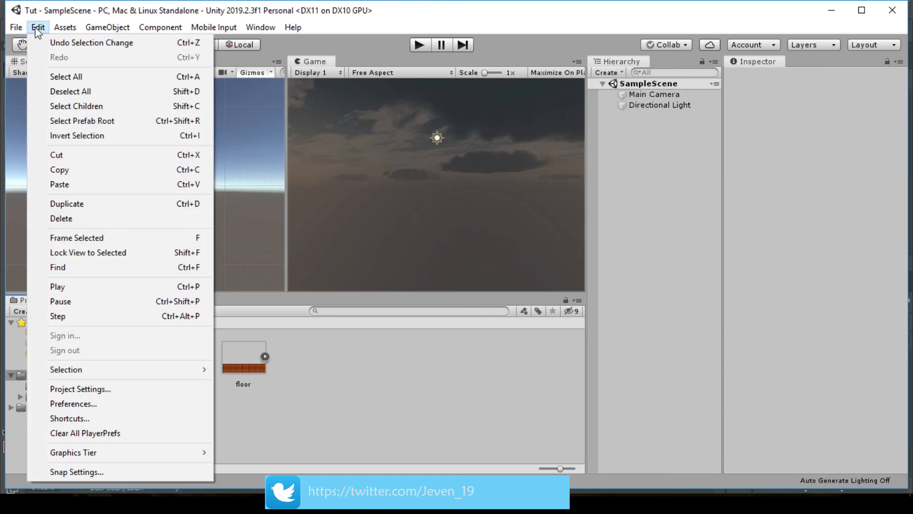
left_click(140, 389)
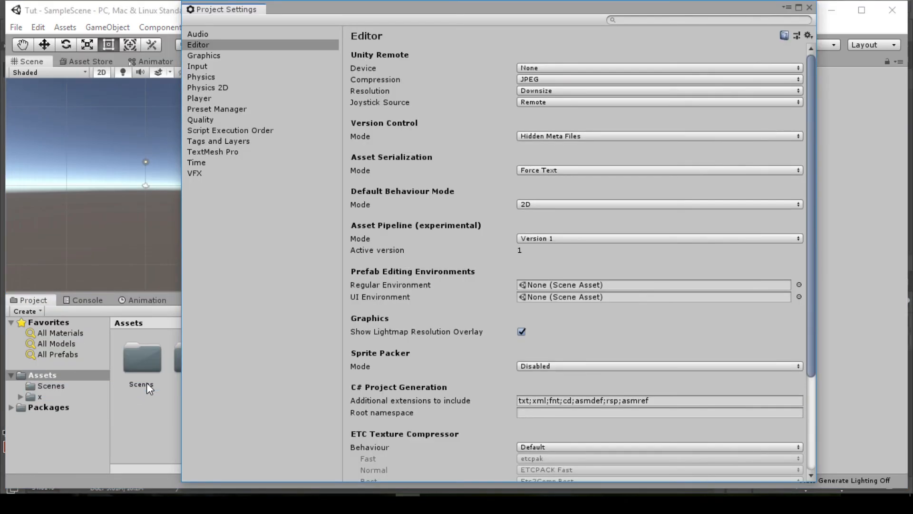
left_click(222, 34)
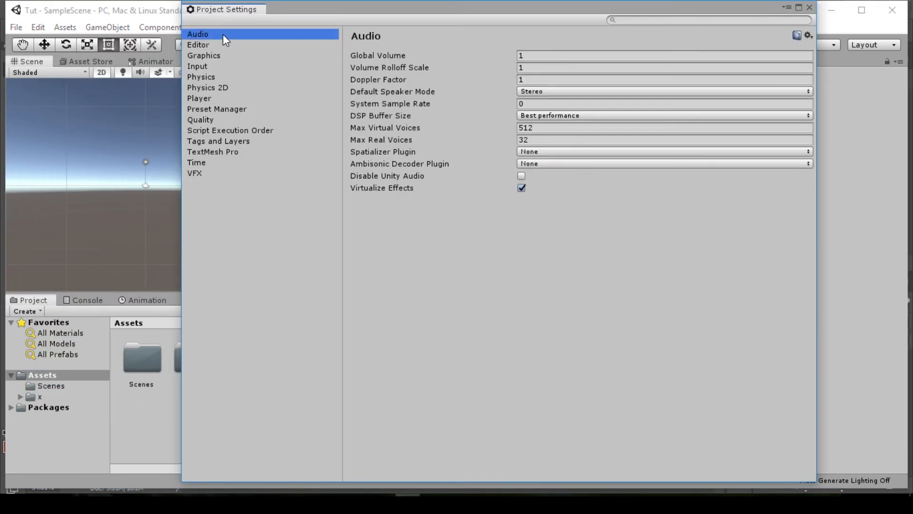
left_click(217, 45)
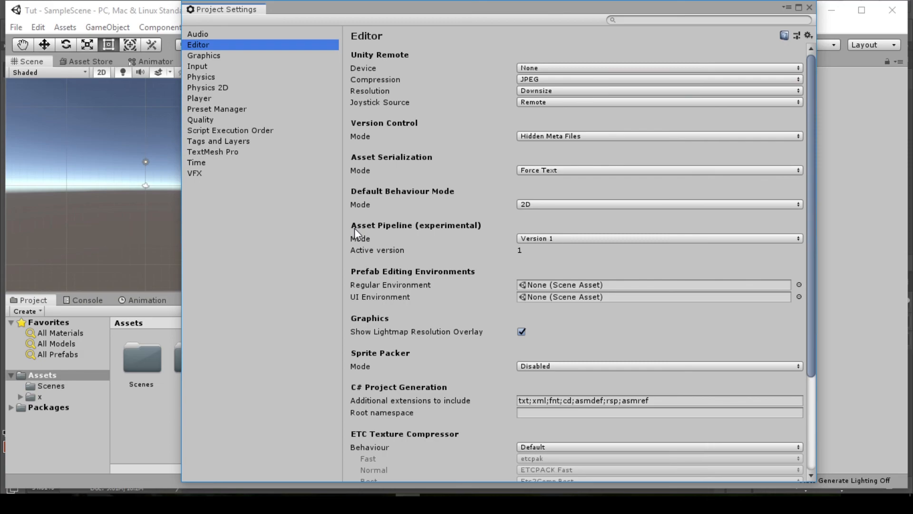
left_click(523, 207)
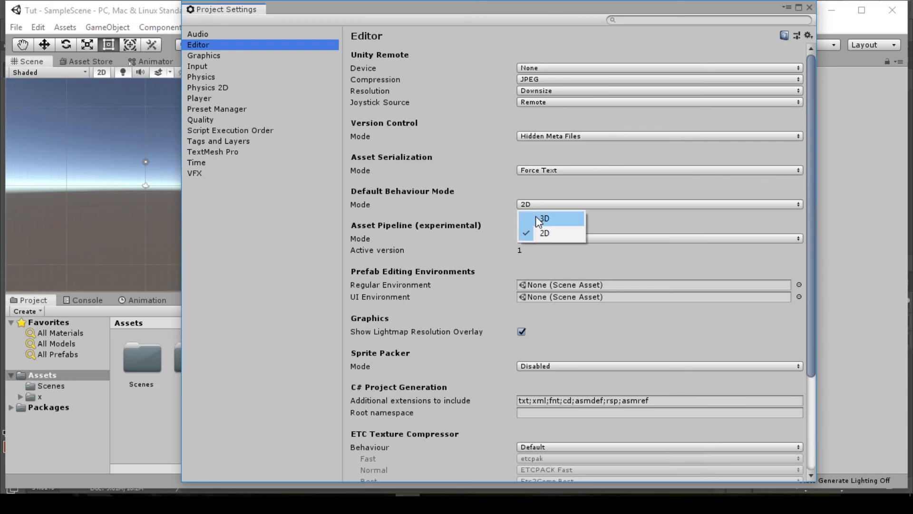
left_click(535, 216)
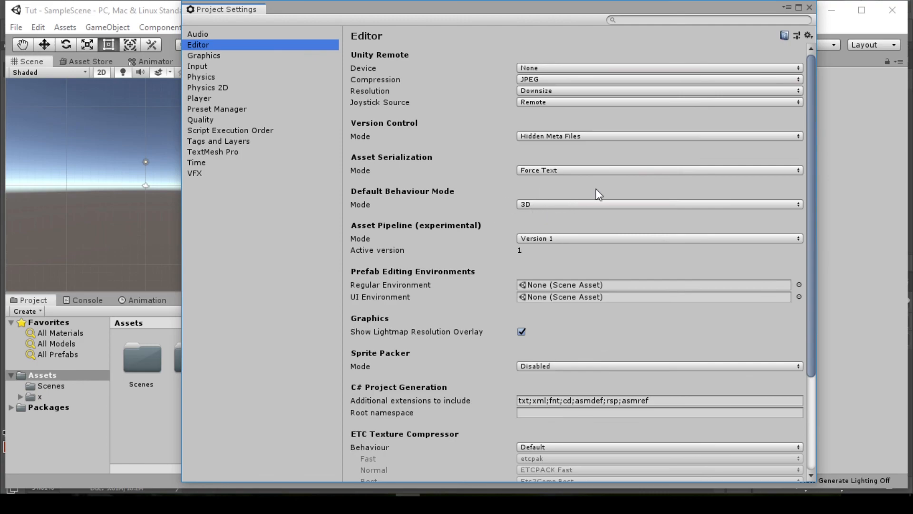
left_click(531, 205)
left_click(544, 233)
left_click(809, 8)
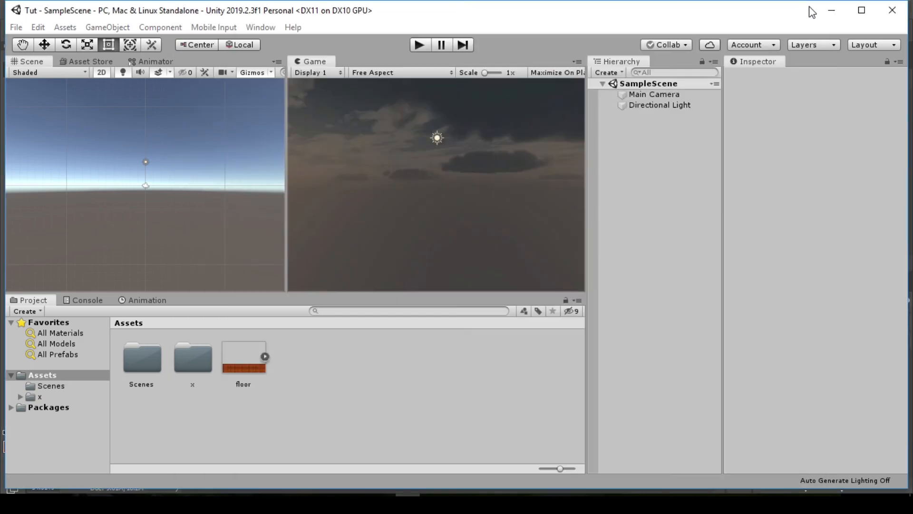
Place the floor asset's sprite in the scene, reset its Transform and collapse the asset again
left_click(265, 356)
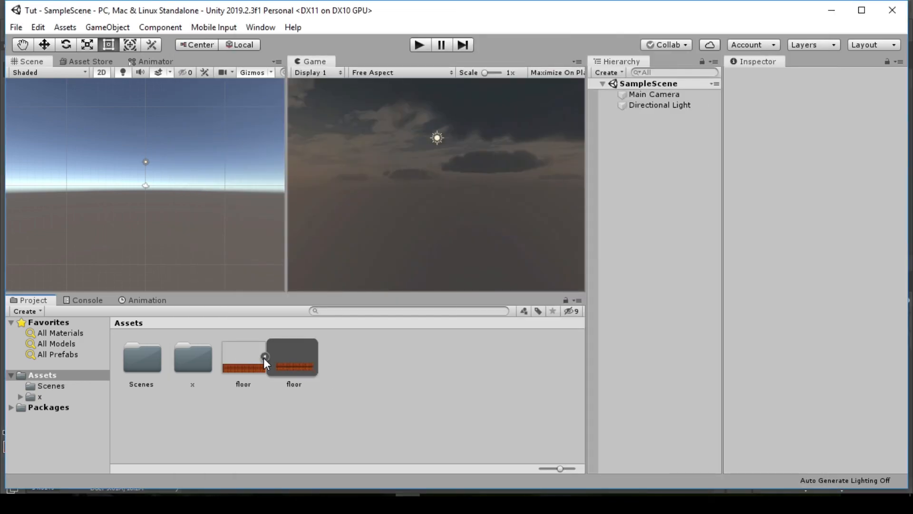
left_click(291, 370)
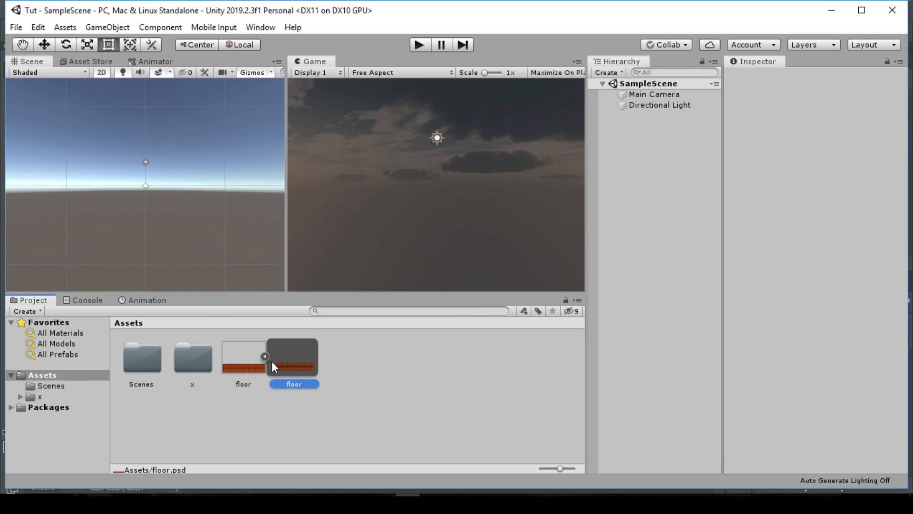
left_click_drag(281, 363, 138, 188)
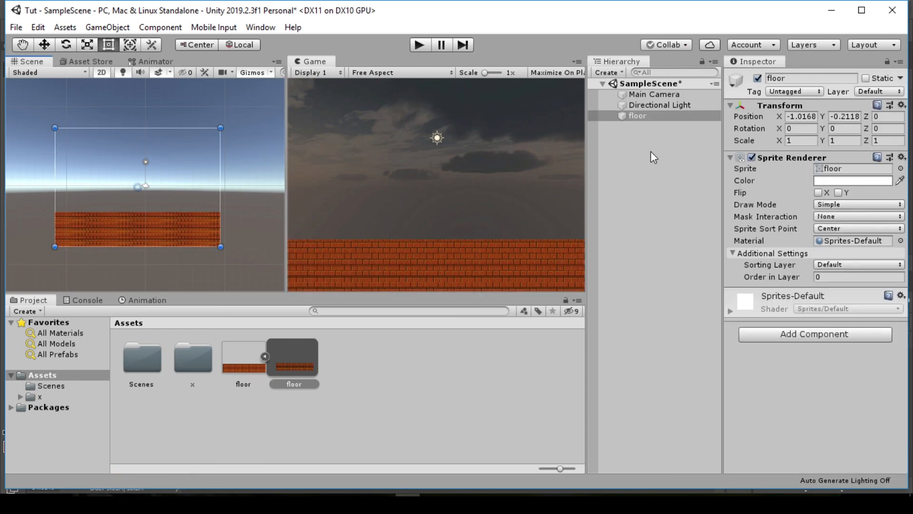
right_click(820, 104)
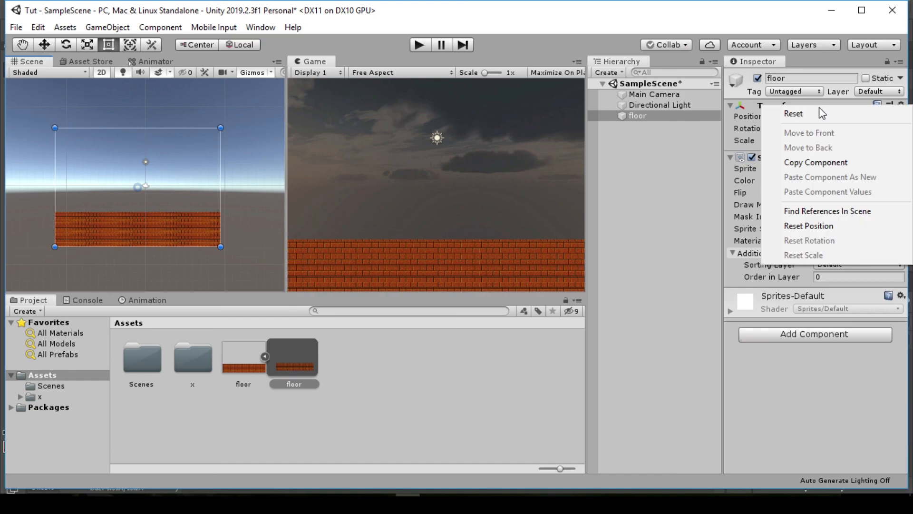
left_click(818, 110)
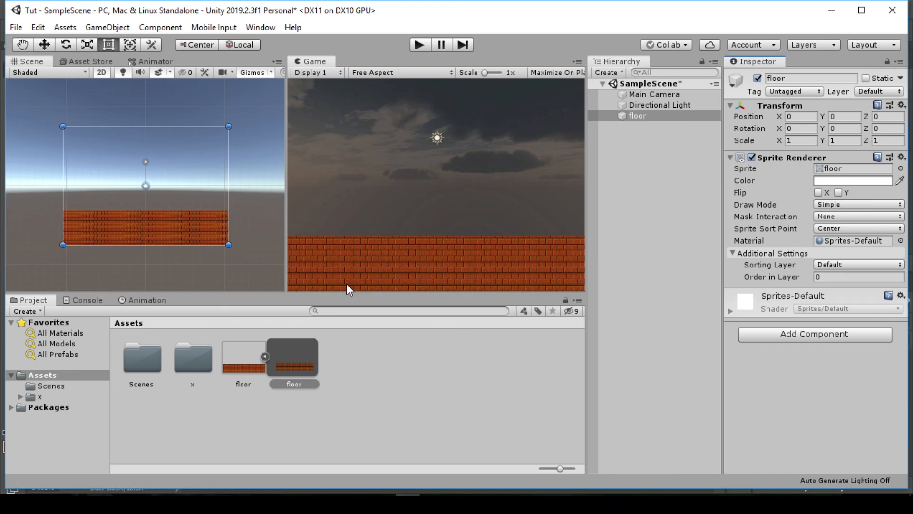
left_click(264, 357)
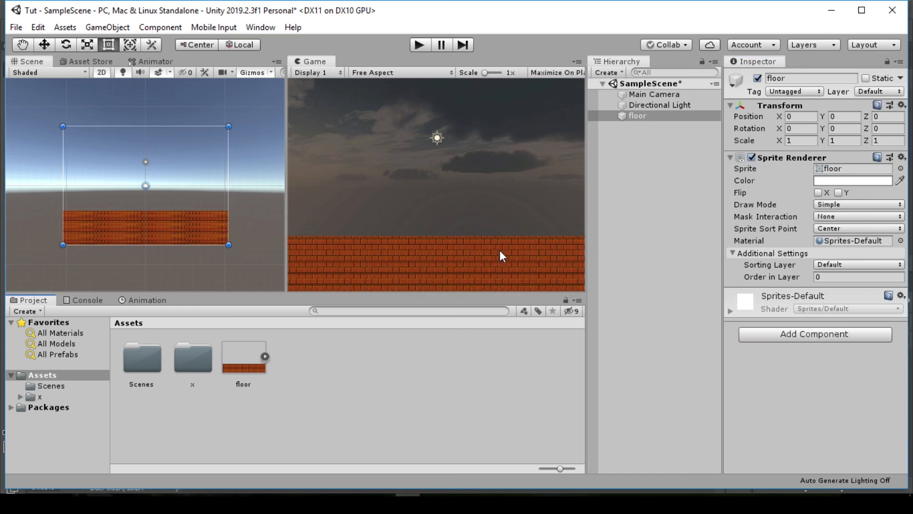